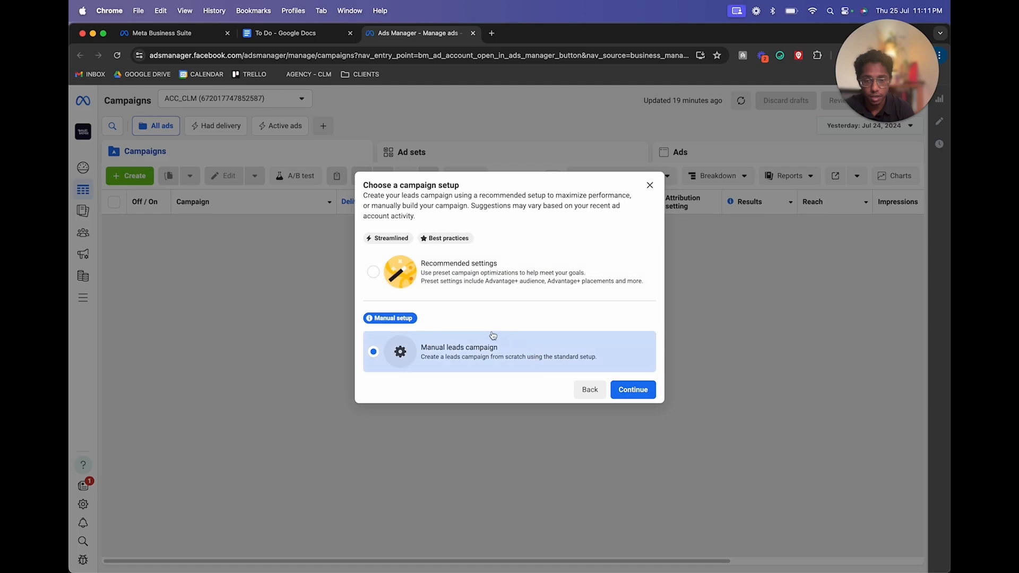
# Continue with the manual leads campaign setup and name the new campaign "24 Hour Leads"
pyautogui.click(647, 392)
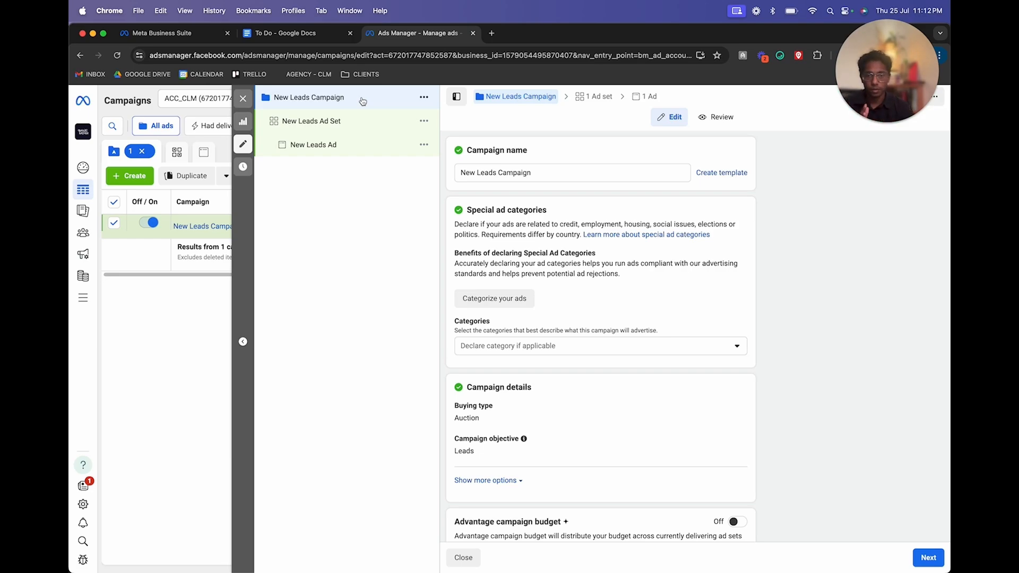
pyautogui.tripleClick(568, 176)
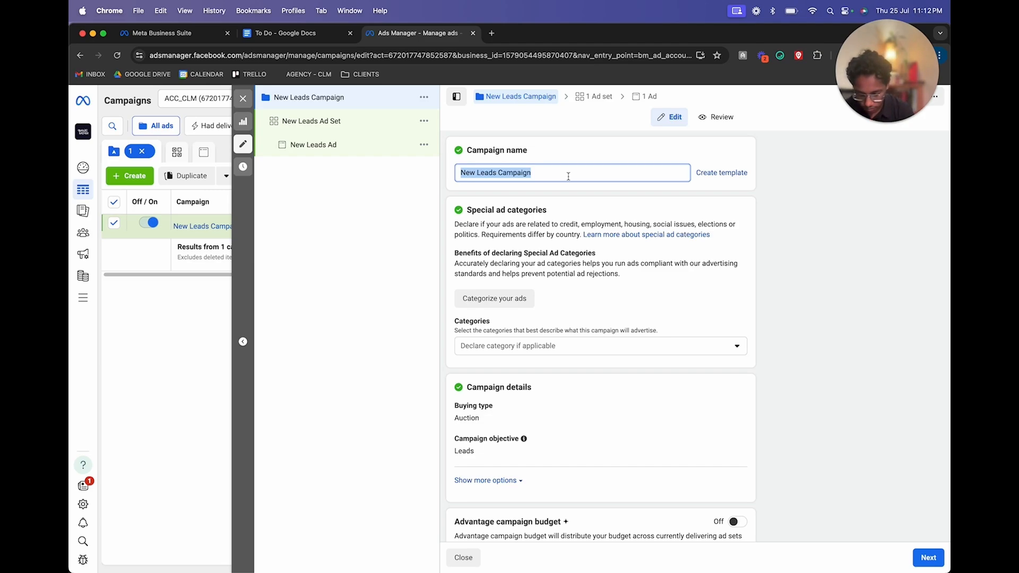
pyautogui.write('24 Hour Leads')
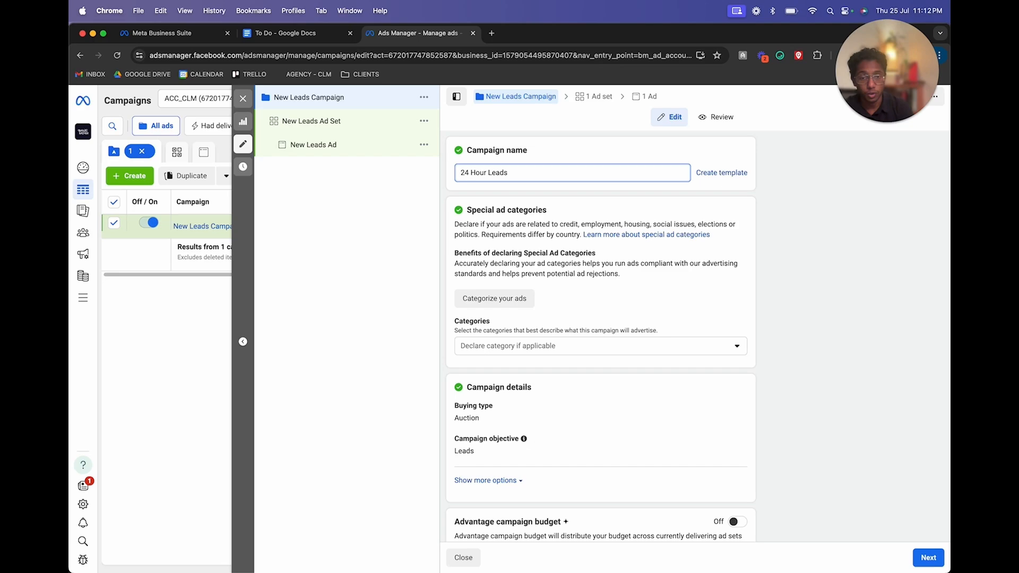
pyautogui.click(855, 311)
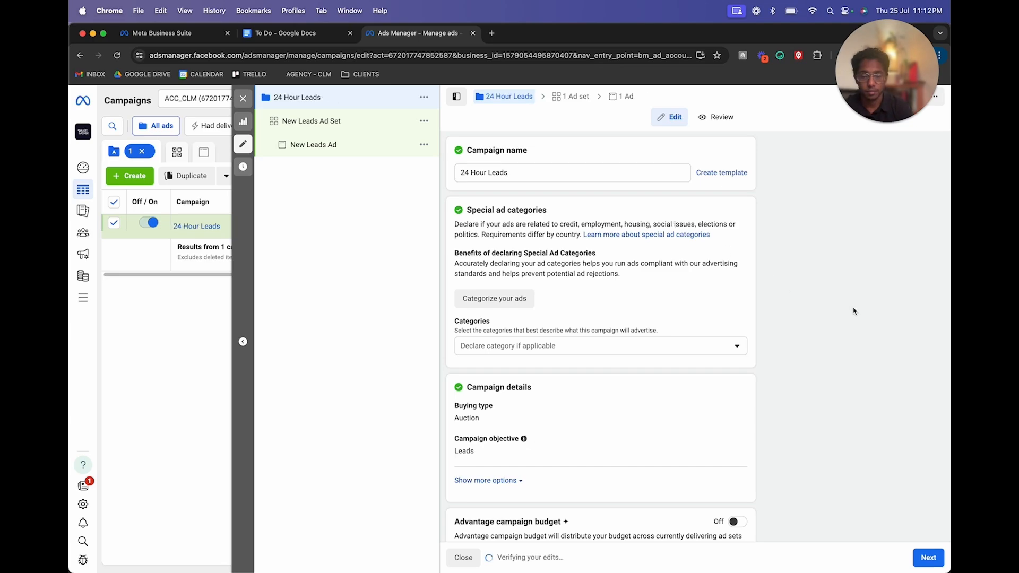
pyautogui.scroll(-2, 625, 348)
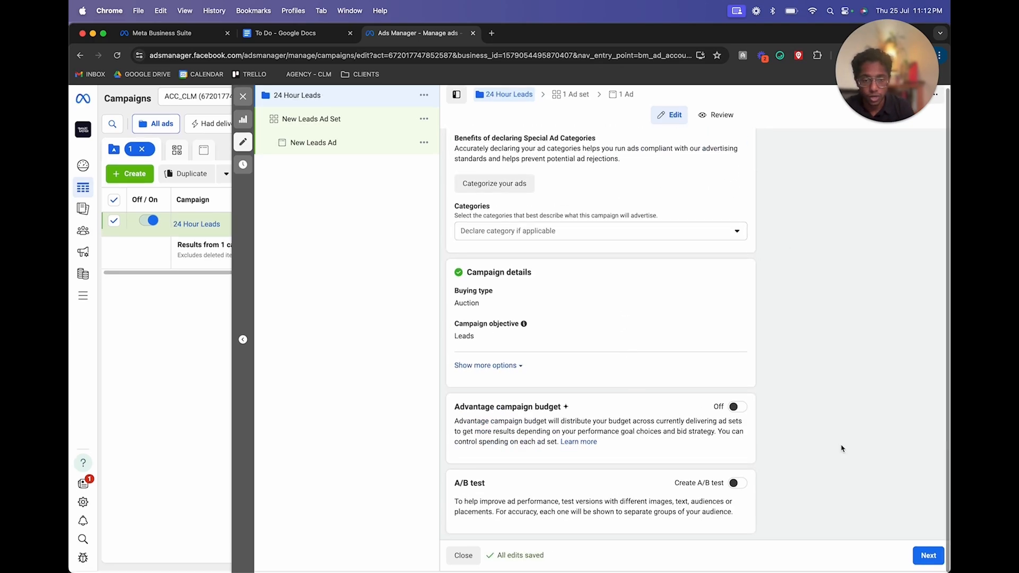
pyautogui.scroll(2, 798, 373)
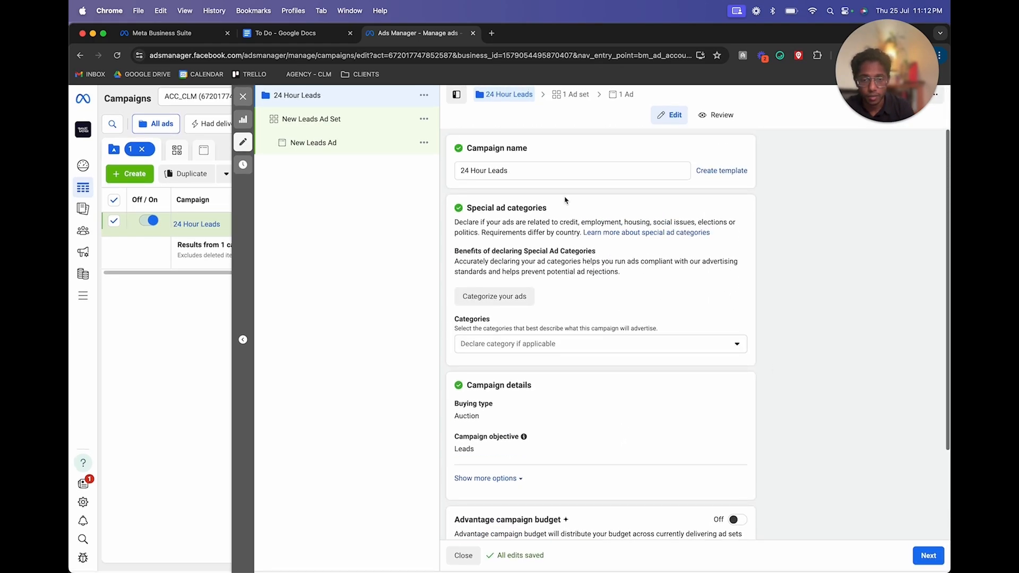
# Rename the campaign to "Campaign 1"
pyautogui.tripleClick(535, 174)
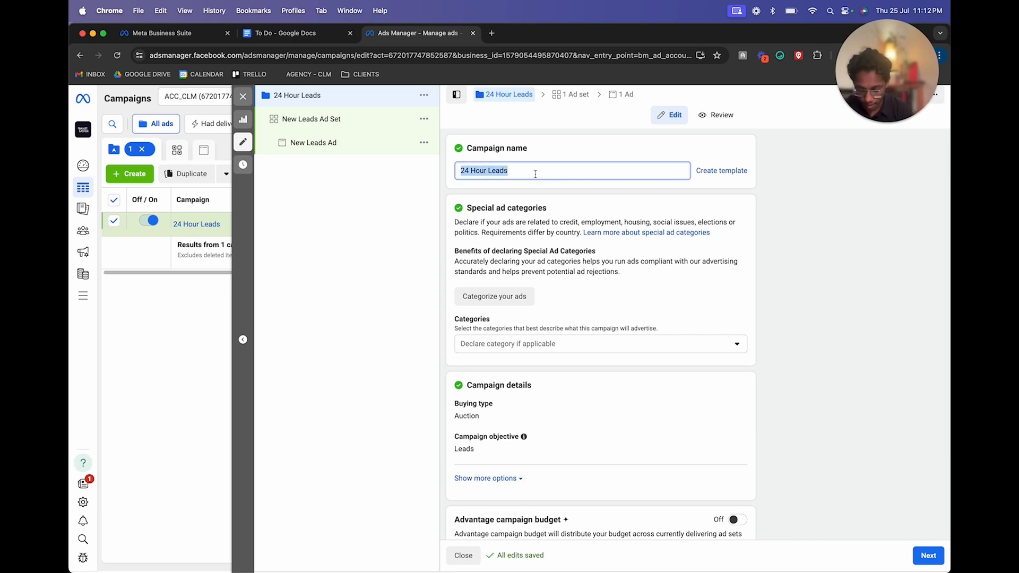
pyautogui.write('Campaign 1')
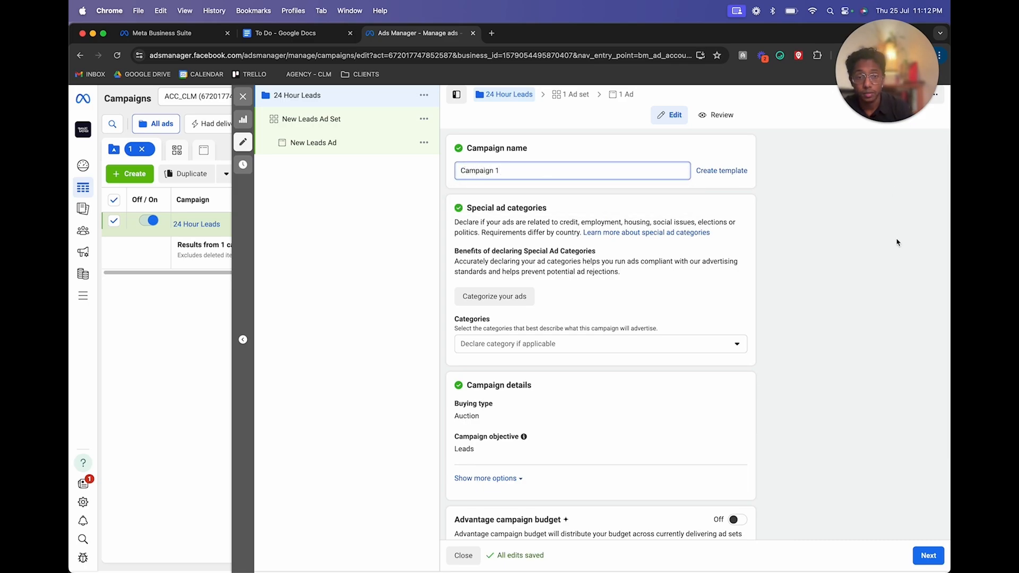
pyautogui.click(896, 241)
# Turn on Advantage campaign budget for Campaign 1
pyautogui.scroll(-2, 677, 348)
pyautogui.click(737, 407)
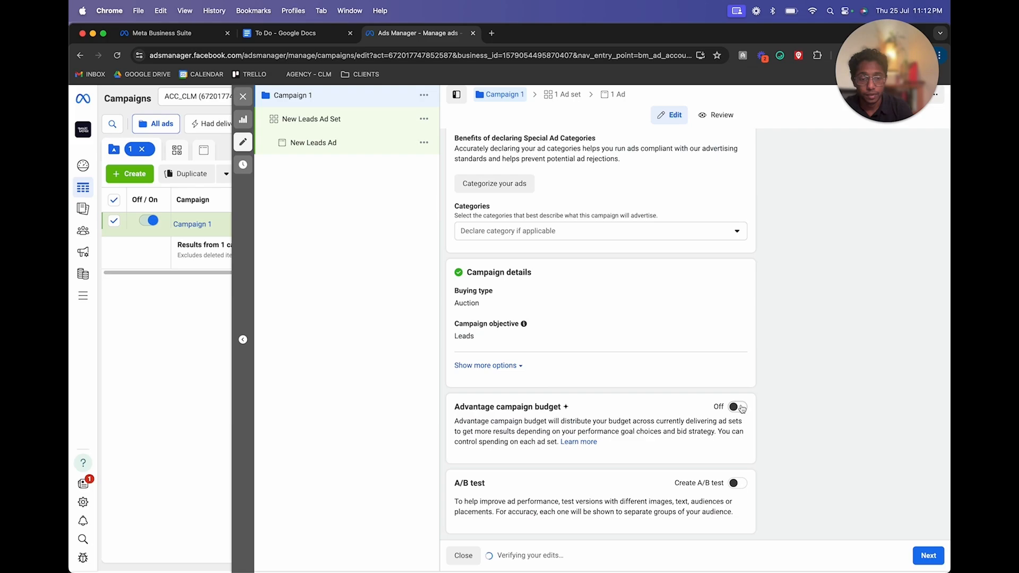
pyautogui.scroll(-5, 744, 395)
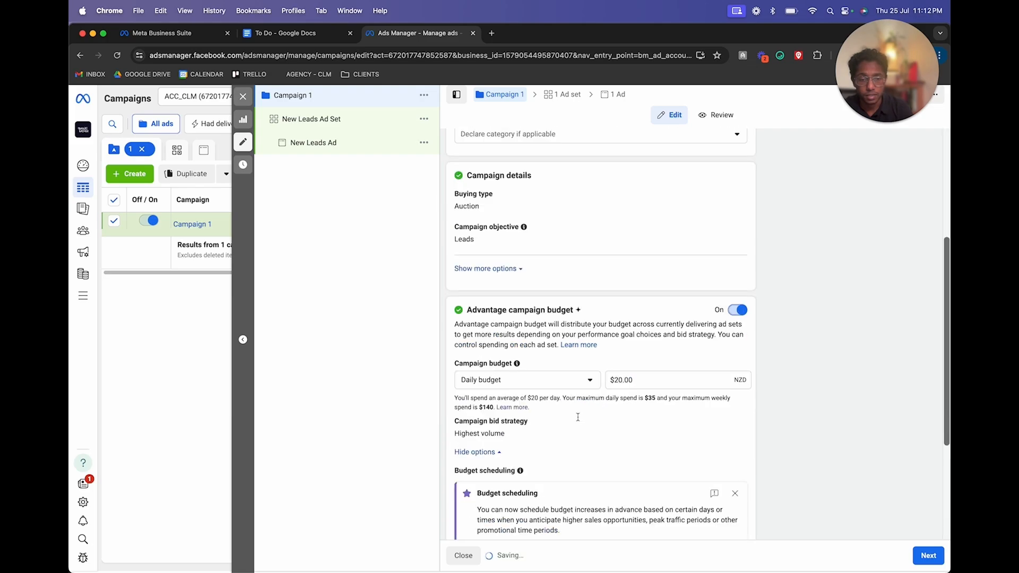
pyautogui.scroll(1, 631, 272)
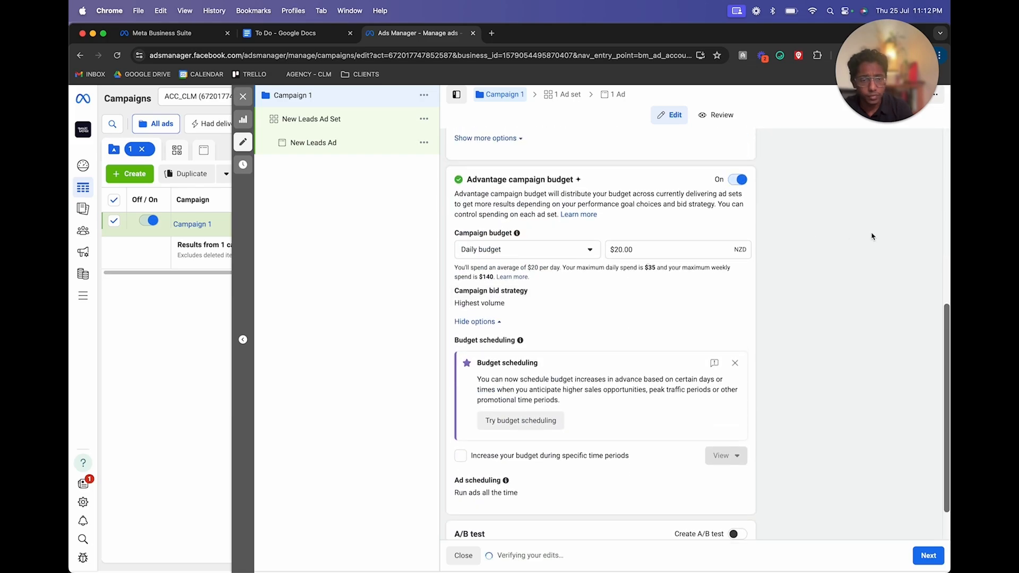
pyautogui.doubleClick(668, 253)
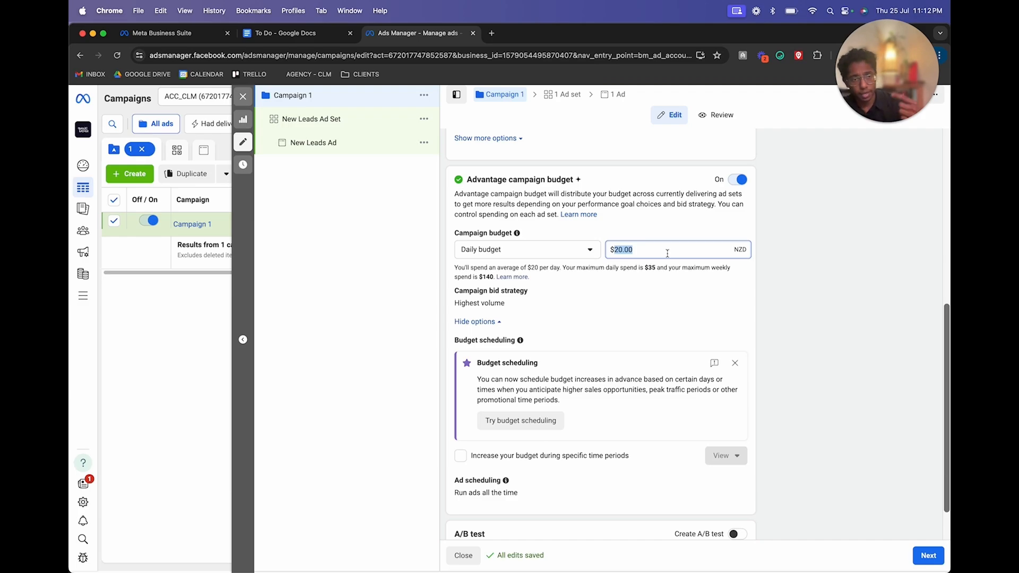
pyautogui.hotkey('ctrl', 'Left')
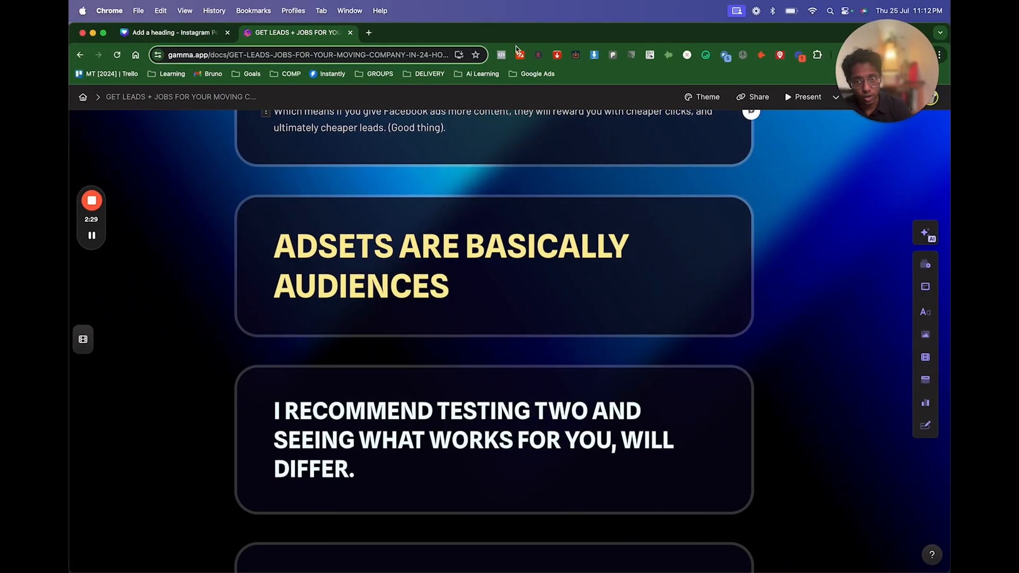
pyautogui.click(163, 31)
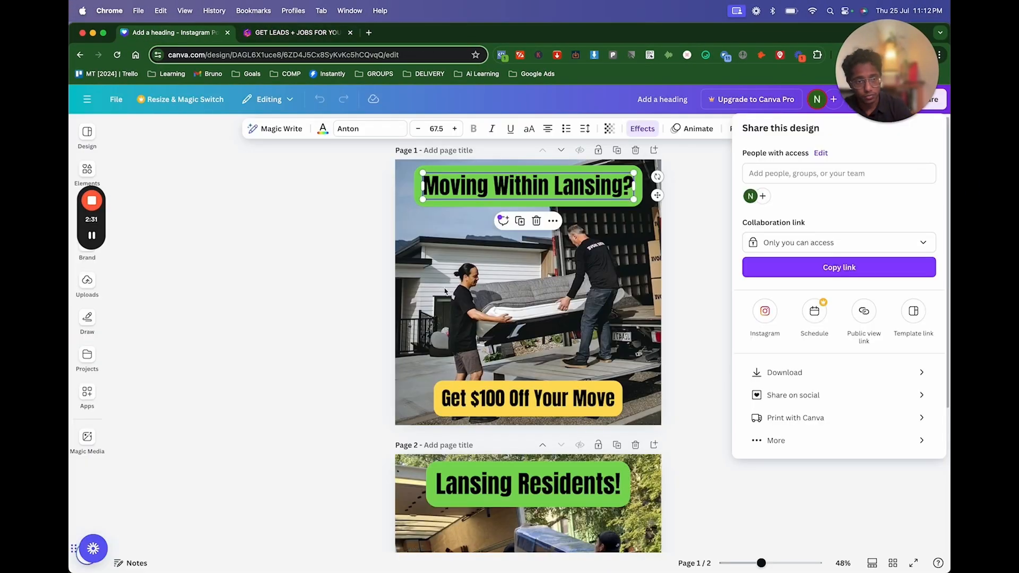
pyautogui.hotkey('ctrl', 'Right')
# Set the campaign's daily budget to $20
pyautogui.tripleClick(652, 250)
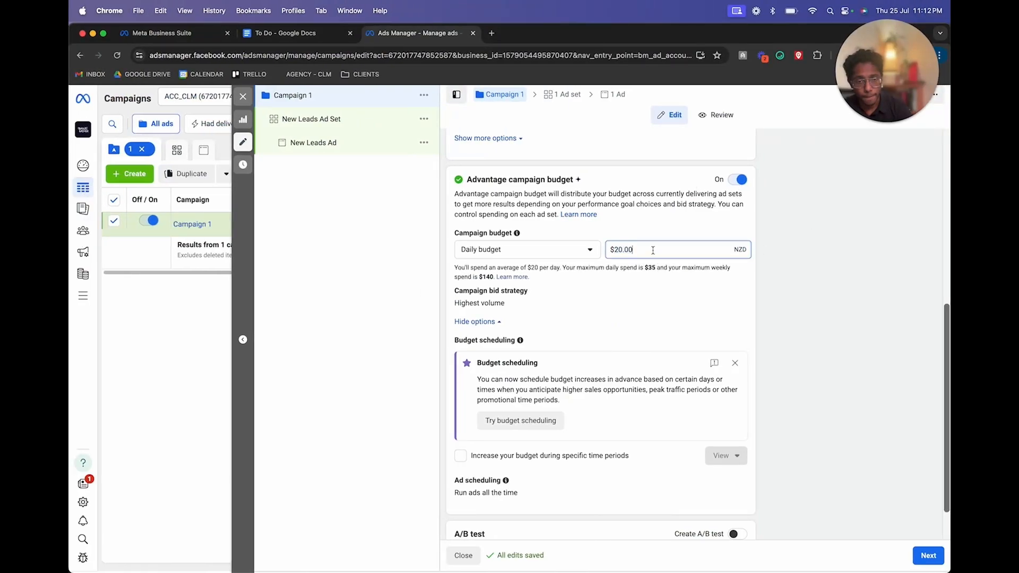
pyautogui.write('20')
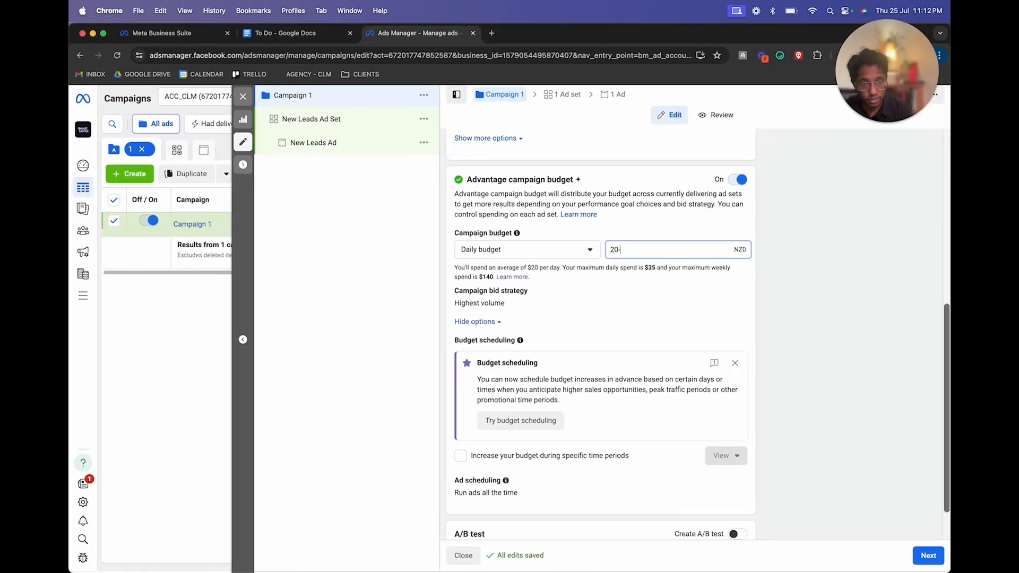
pyautogui.click(795, 256)
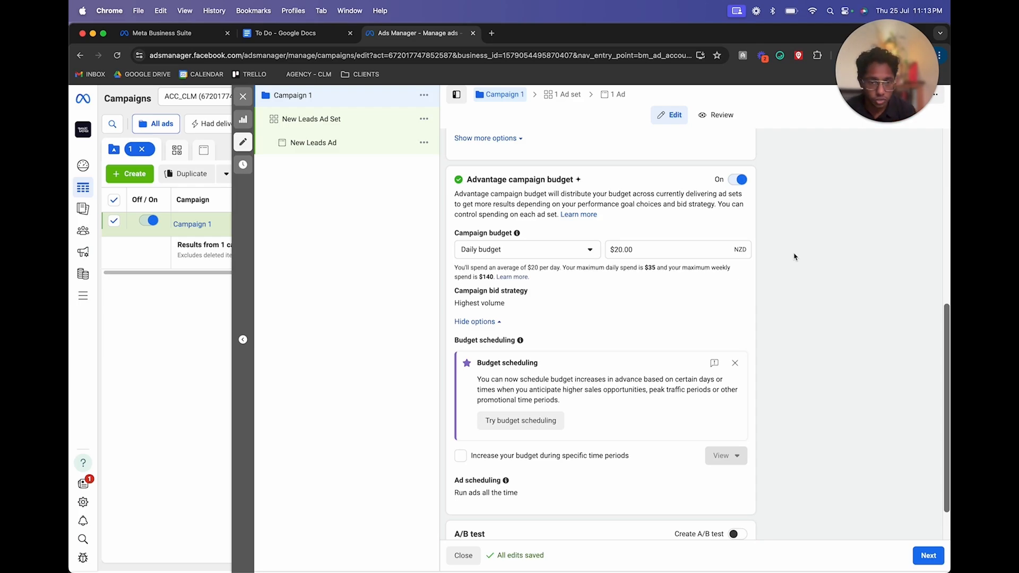
pyautogui.scroll(-2, 702, 382)
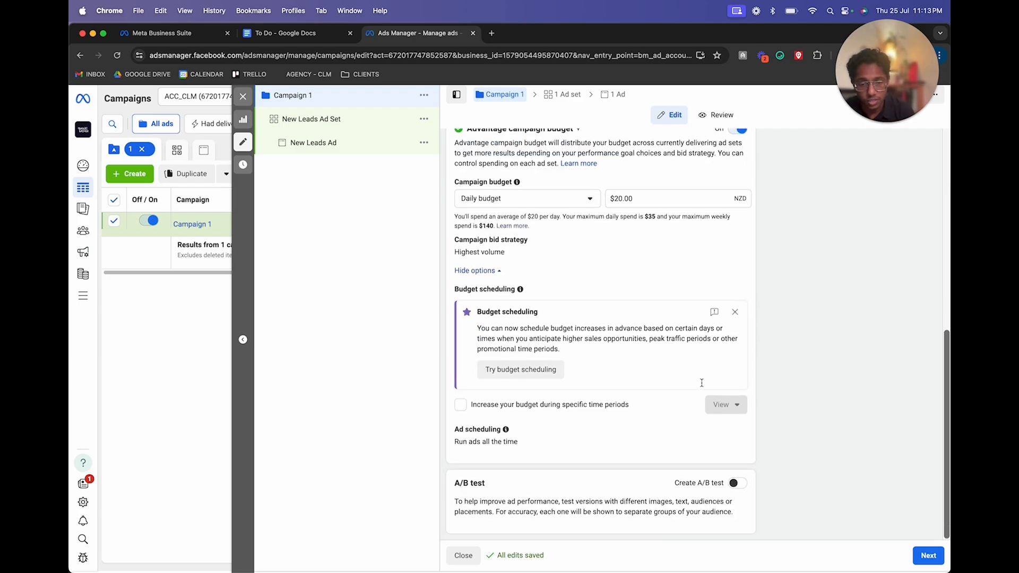
pyautogui.scroll(10, 820, 338)
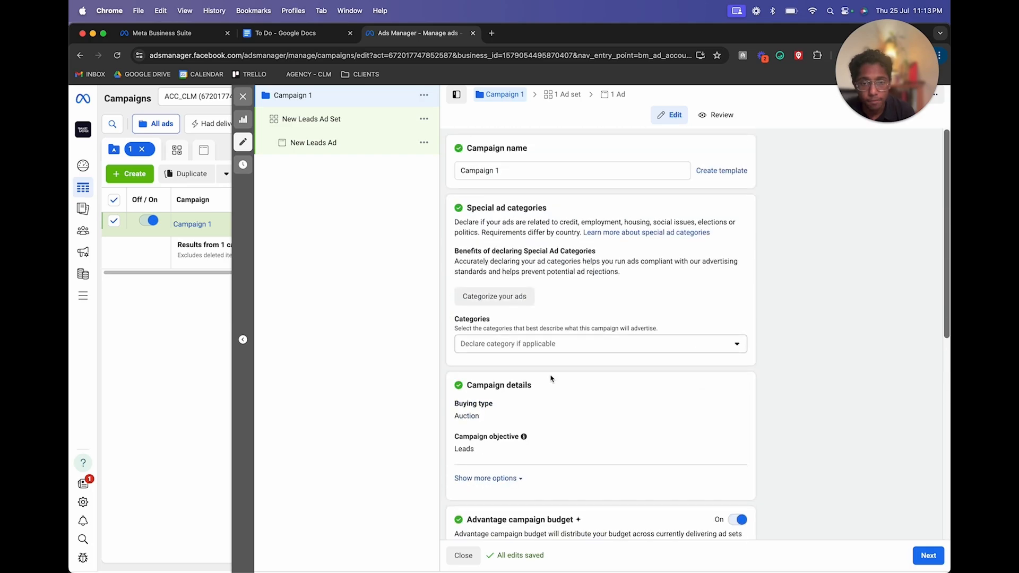
pyautogui.scroll(-10, 684, 302)
pyautogui.scroll(10, 684, 302)
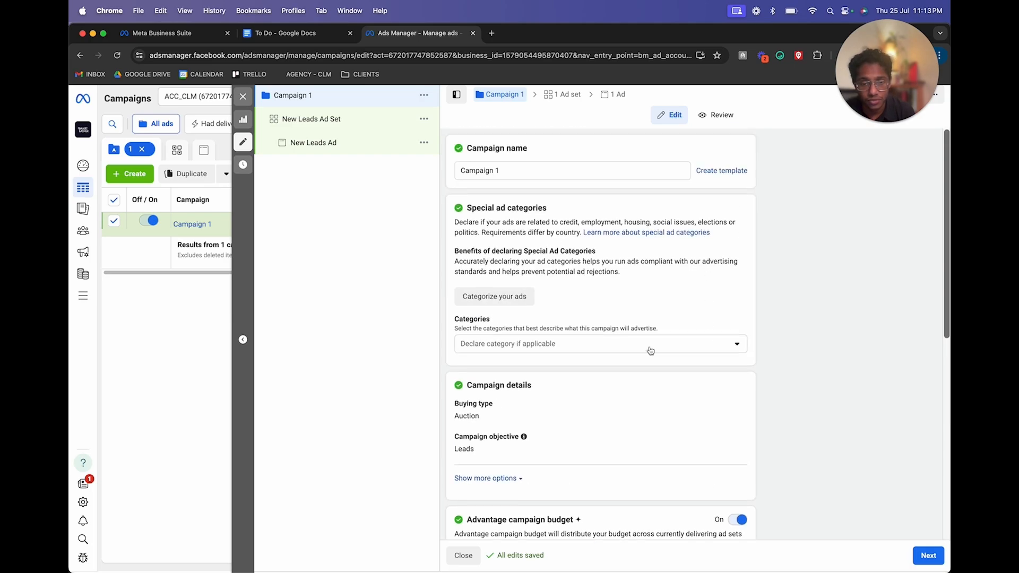
# Open the campaign's ad set and rename it "Broad + 25mi (Lansing)"
pyautogui.click(330, 123)
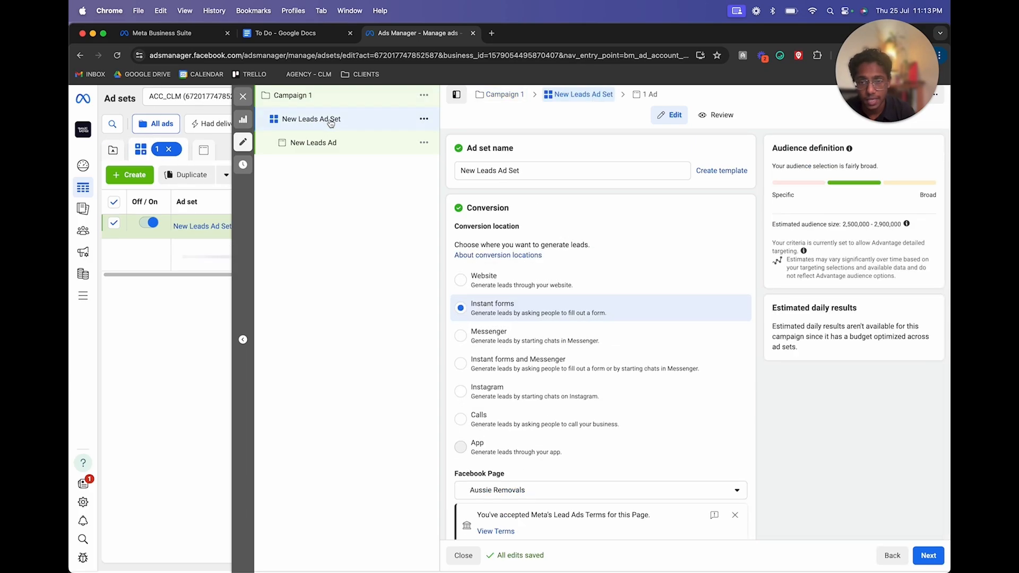
pyautogui.tripleClick(519, 173)
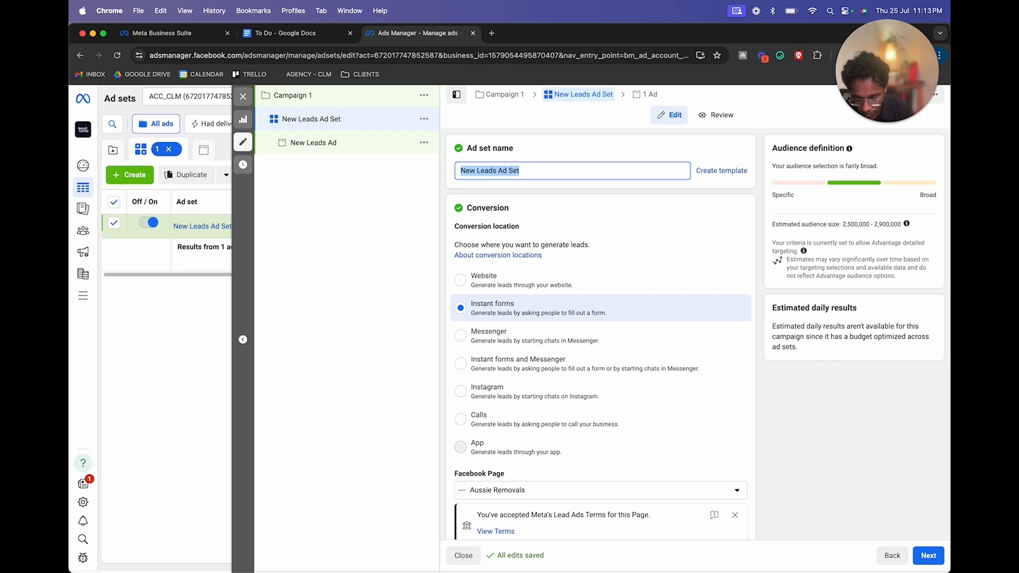
pyautogui.write('Broad')
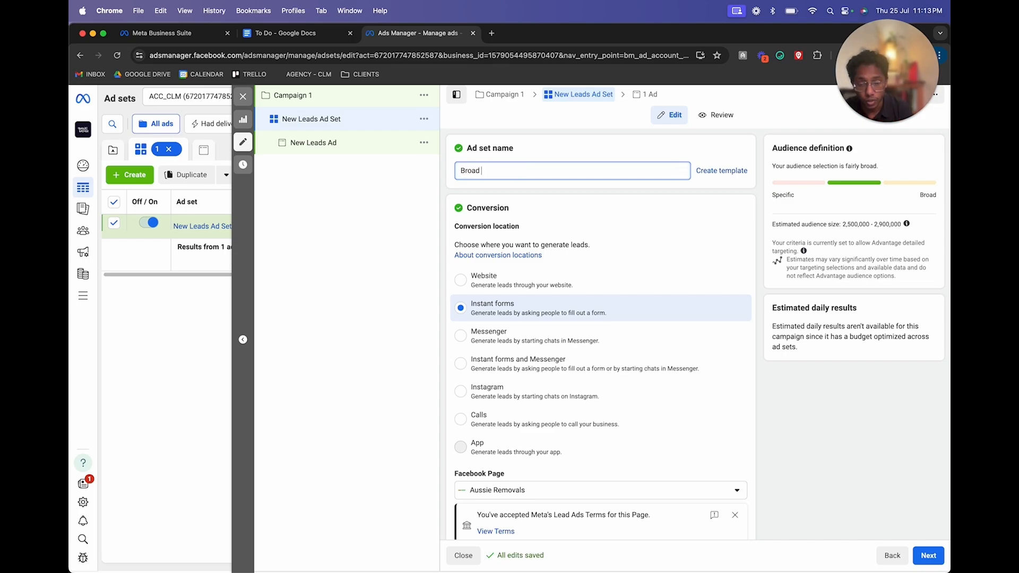
pyautogui.write('f + 25')
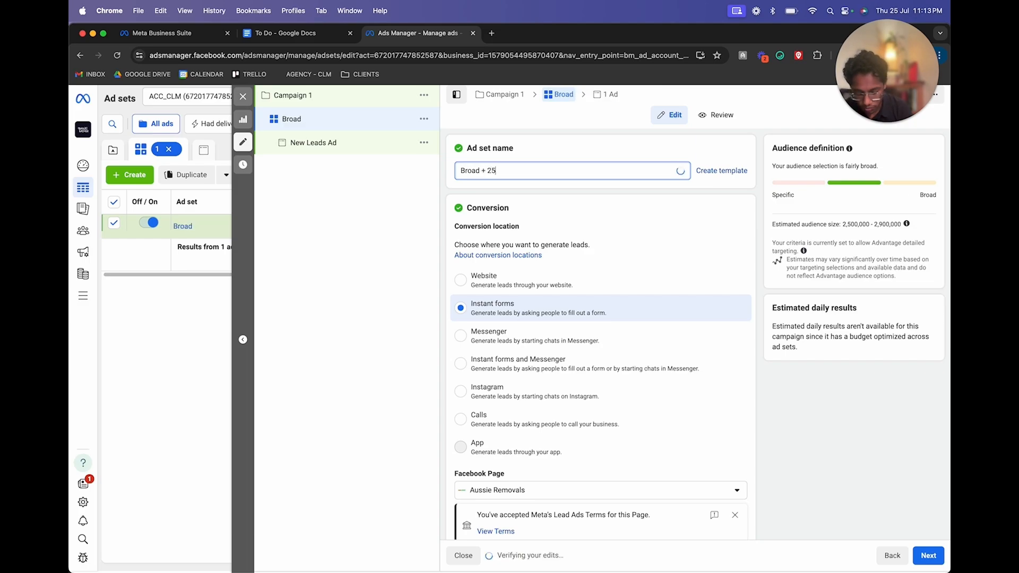
pyautogui.write('mi (Lansing')
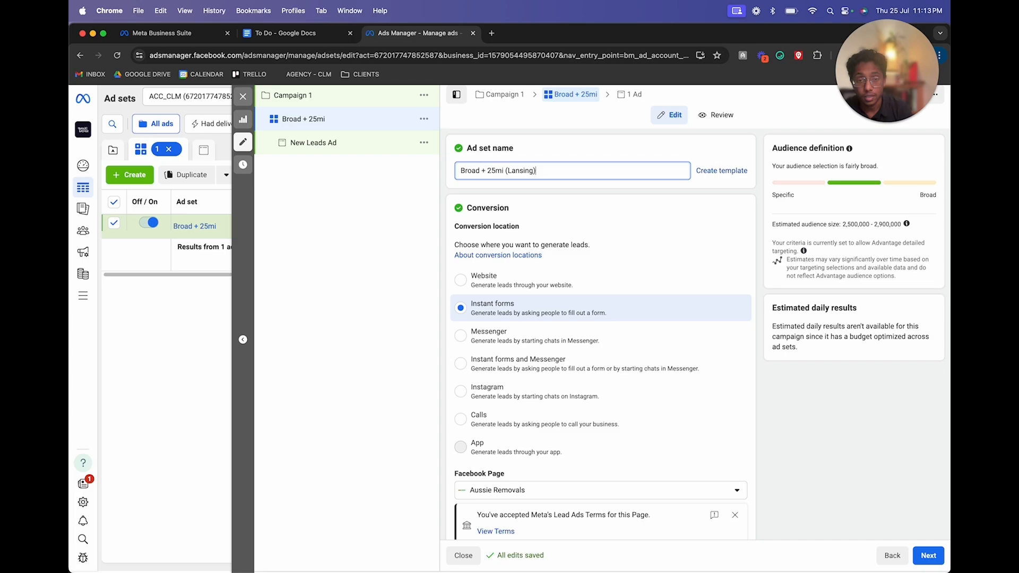
pyautogui.click(407, 301)
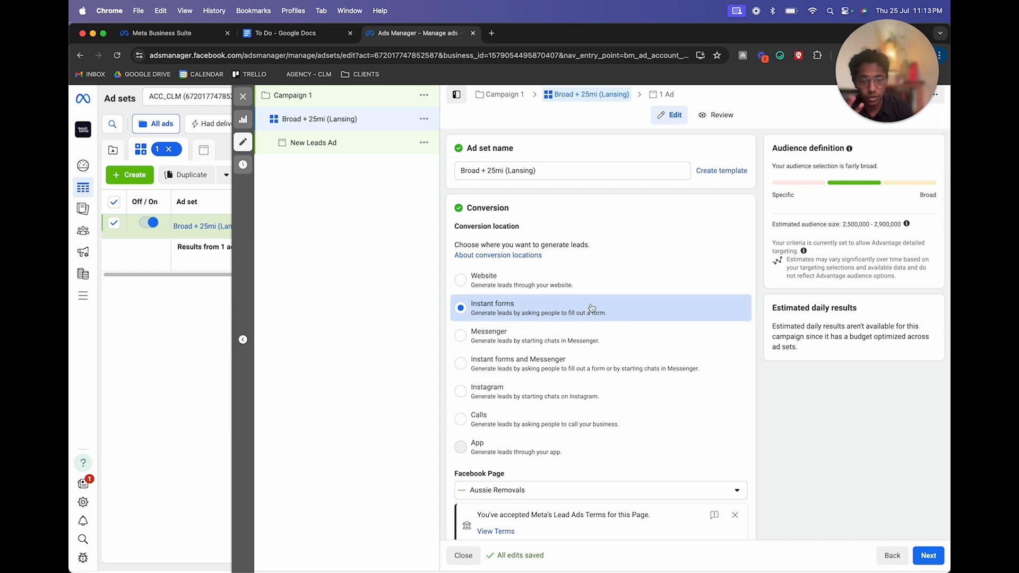
# Set the ad set's Facebook Page to HandCure
pyautogui.scroll(-3, 573, 329)
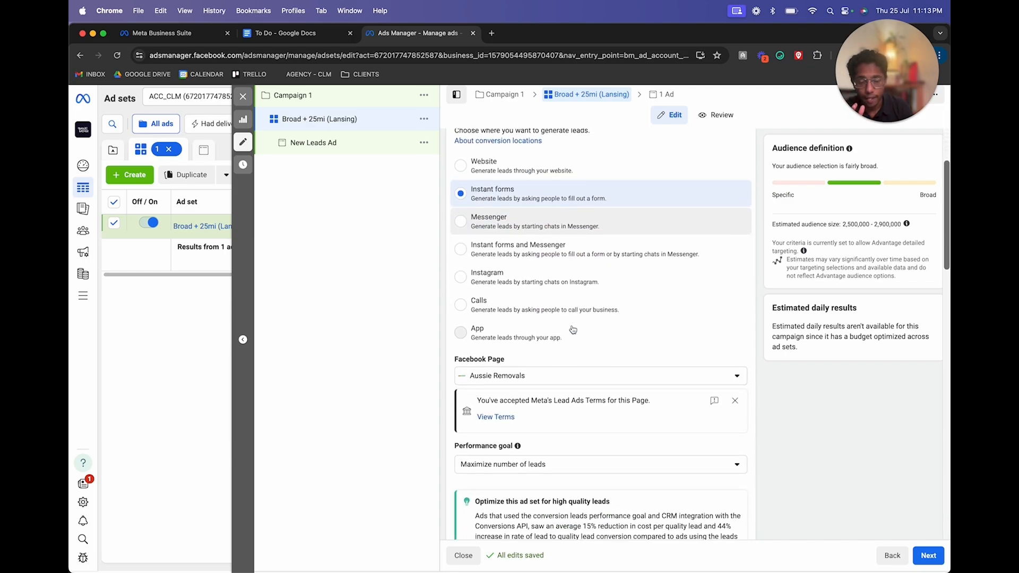
pyautogui.scroll(2, 577, 243)
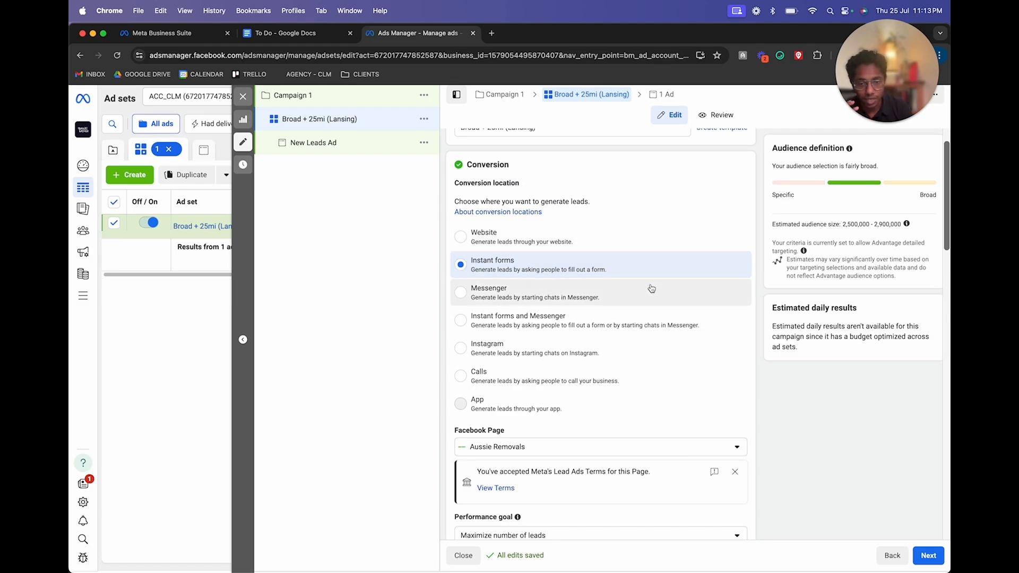
pyautogui.scroll(-4, 649, 287)
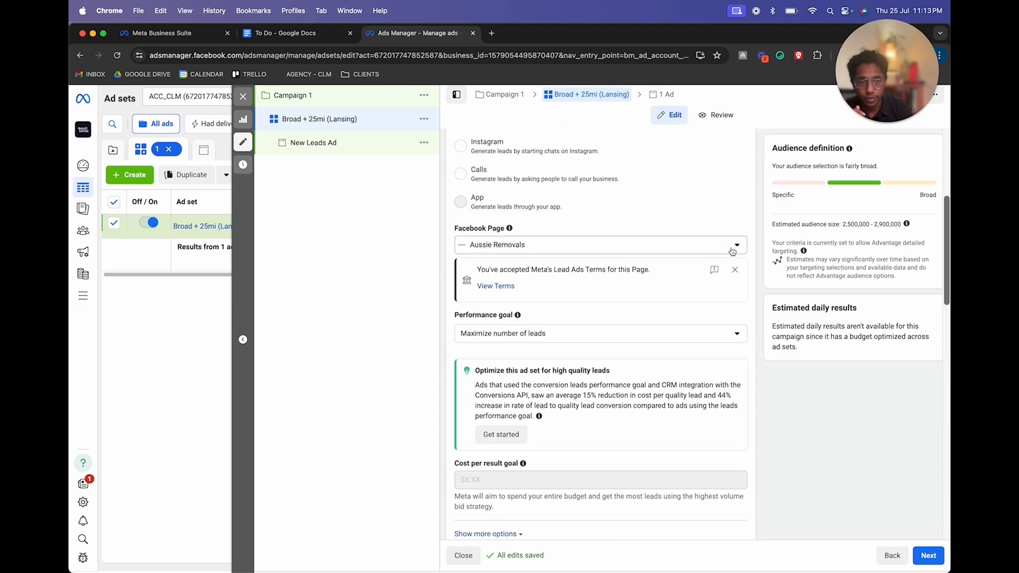
pyautogui.click(562, 250)
pyautogui.click(493, 330)
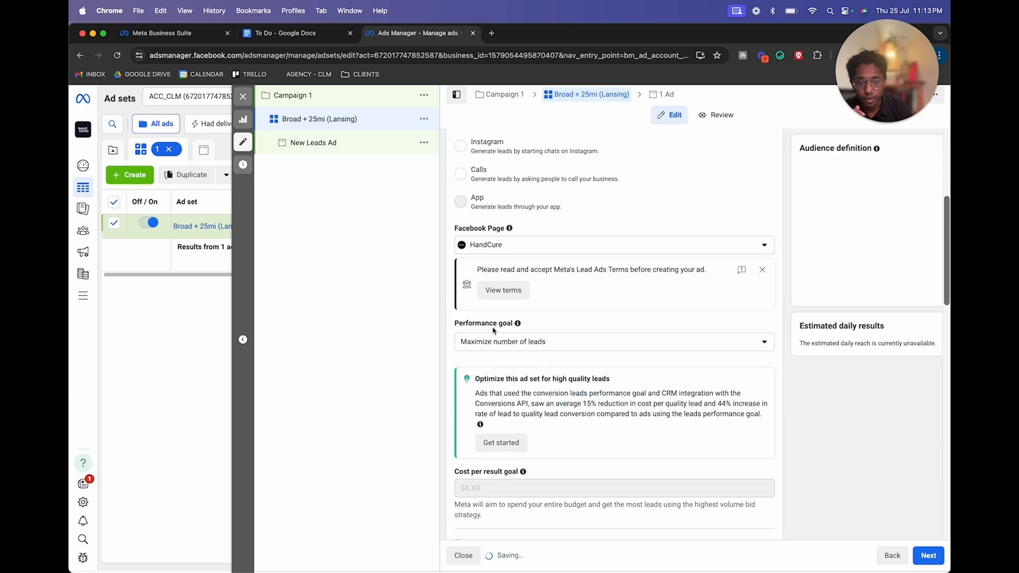
# Choose Smart Mover as the ad set's Facebook Page and dismiss the Lead Ads Terms notice
pyautogui.click(570, 245)
pyautogui.scroll(-2, 555, 351)
pyautogui.click(543, 389)
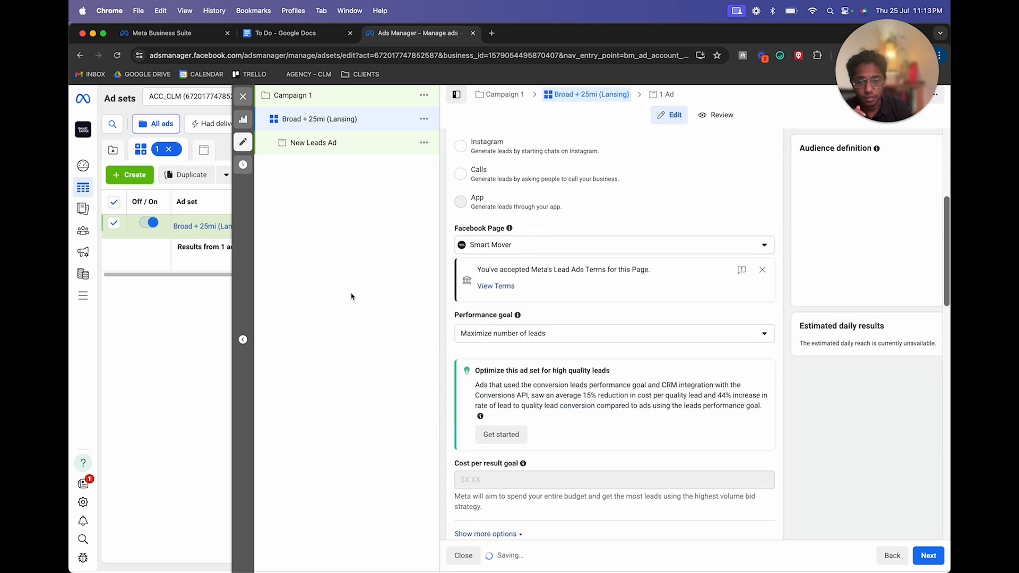
pyautogui.click(736, 270)
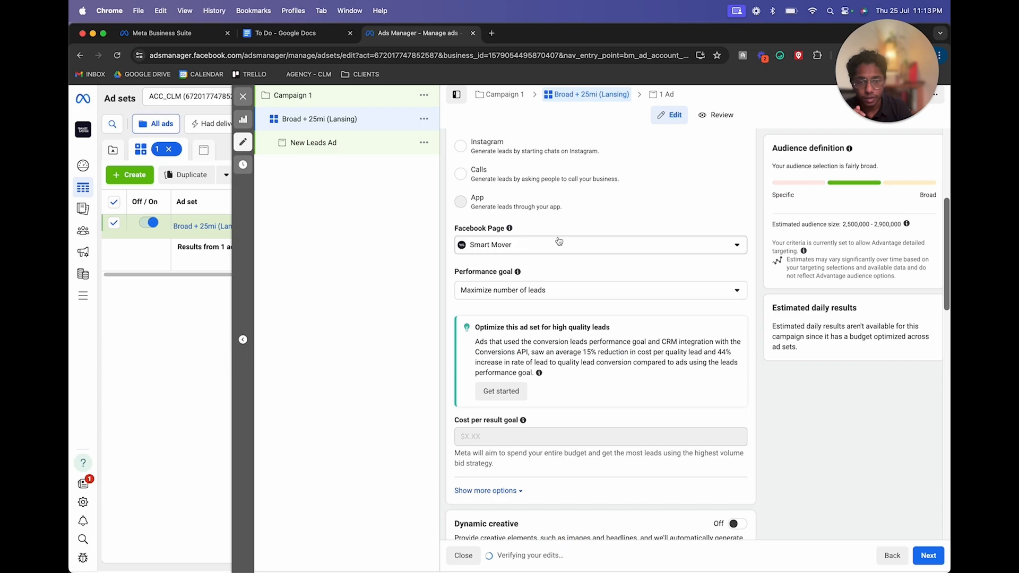
pyautogui.click(556, 243)
pyautogui.click(418, 296)
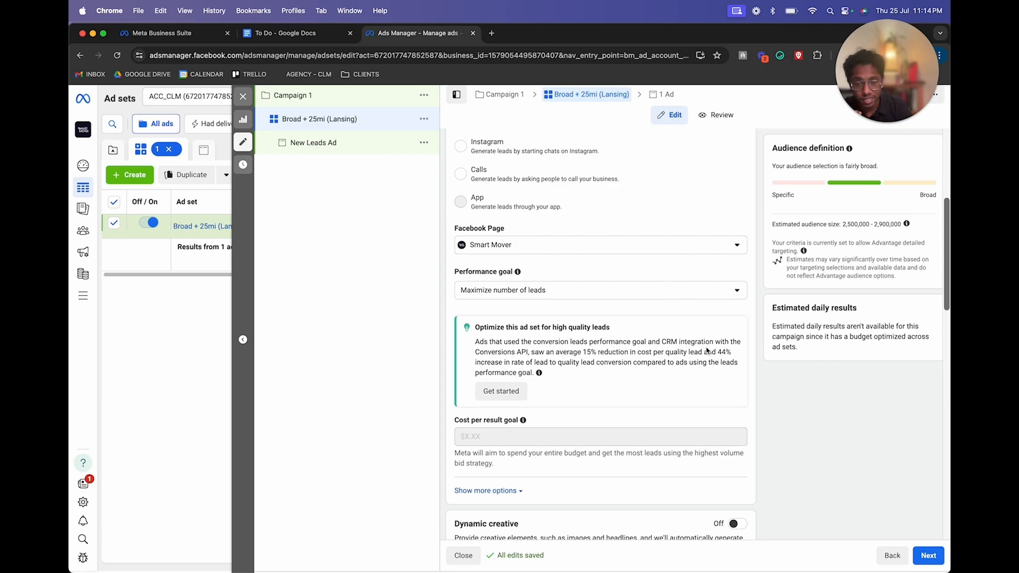
# Set the ad set's schedule start date to 7/26/2024
pyautogui.scroll(-3, 706, 350)
pyautogui.scroll(-10, 500, 244)
pyautogui.click(495, 277)
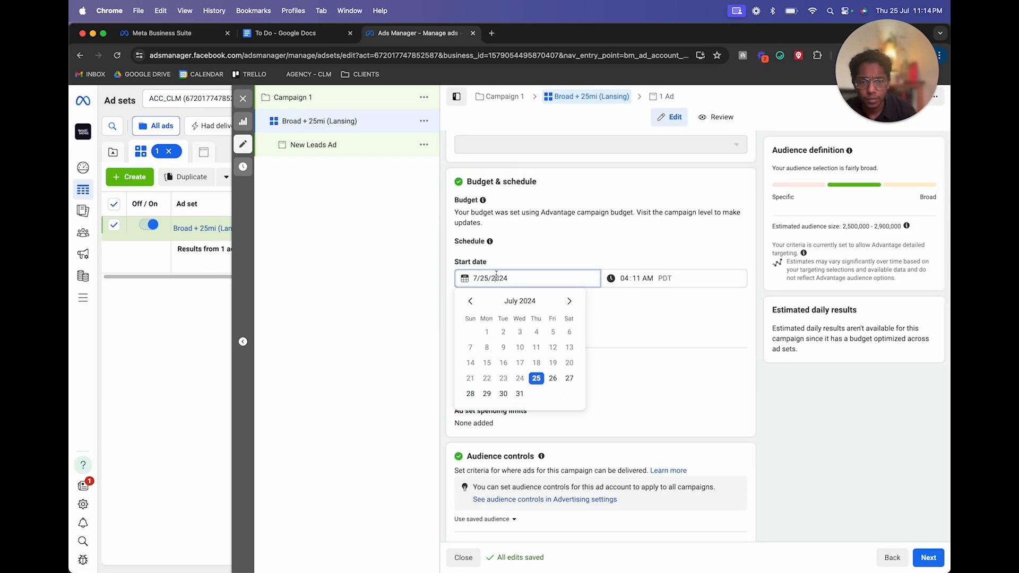
pyautogui.click(553, 378)
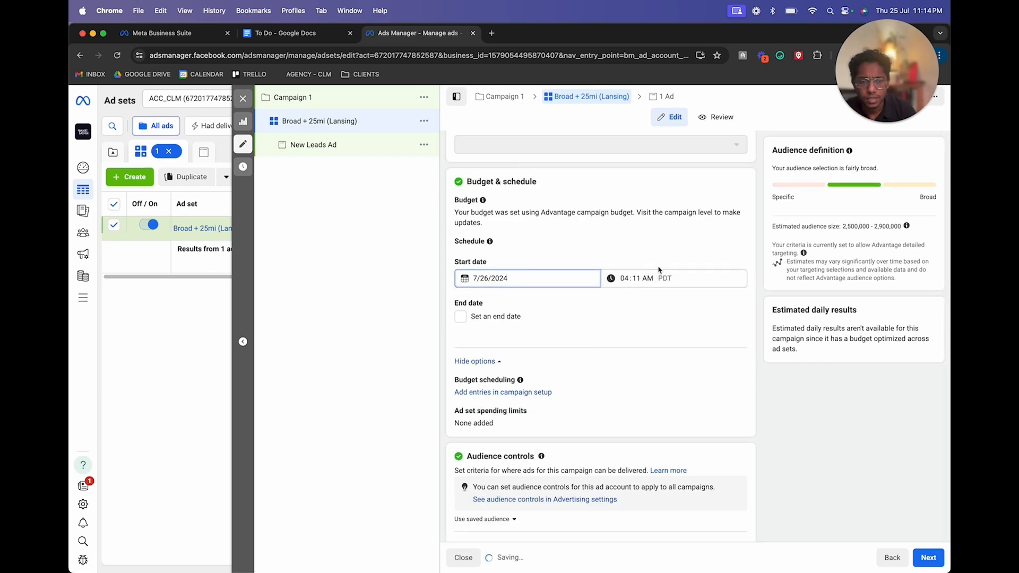
# Set the ad set's schedule start time to 02:00 AM PDT on Jul 26, 2024
pyautogui.scroll(15, 583, 289)
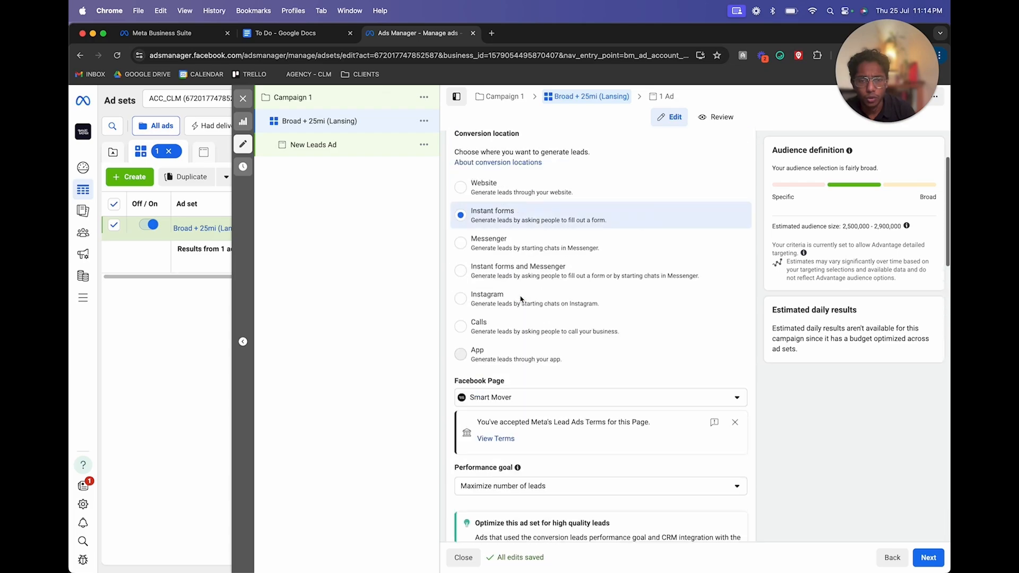
pyautogui.scroll(-5, 521, 299)
pyautogui.scroll(-10, 520, 299)
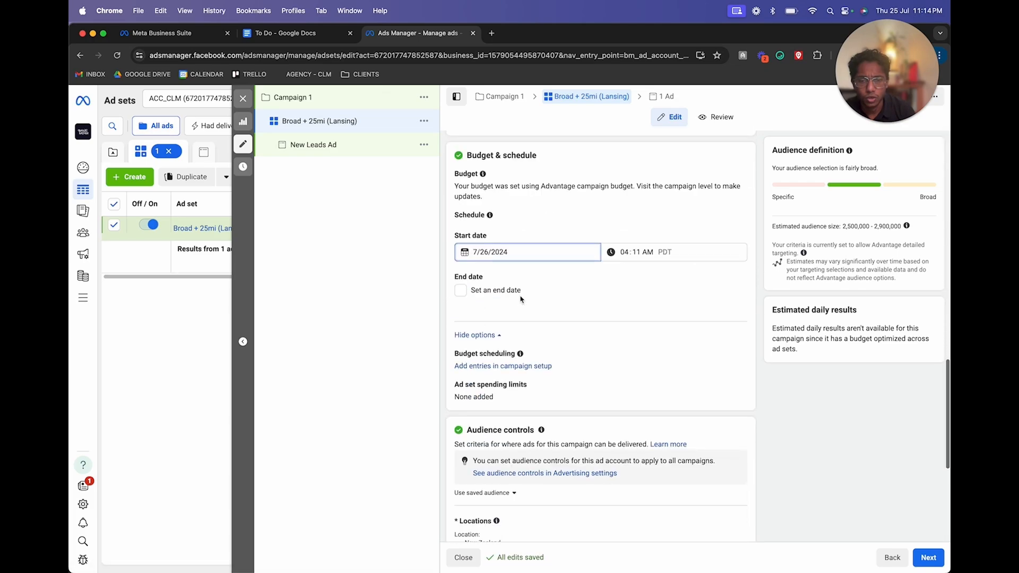
pyautogui.click(508, 254)
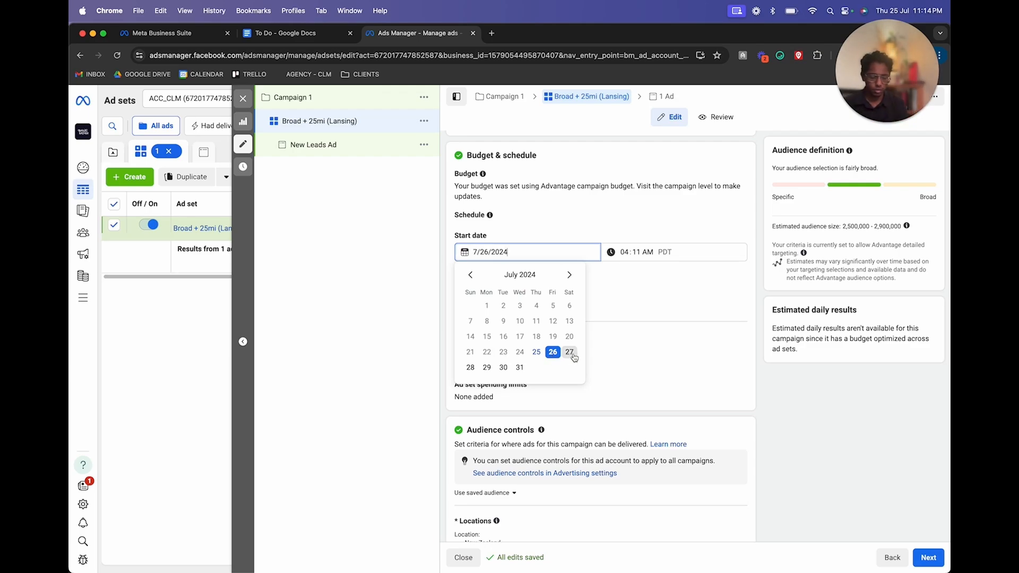
pyautogui.click(624, 251)
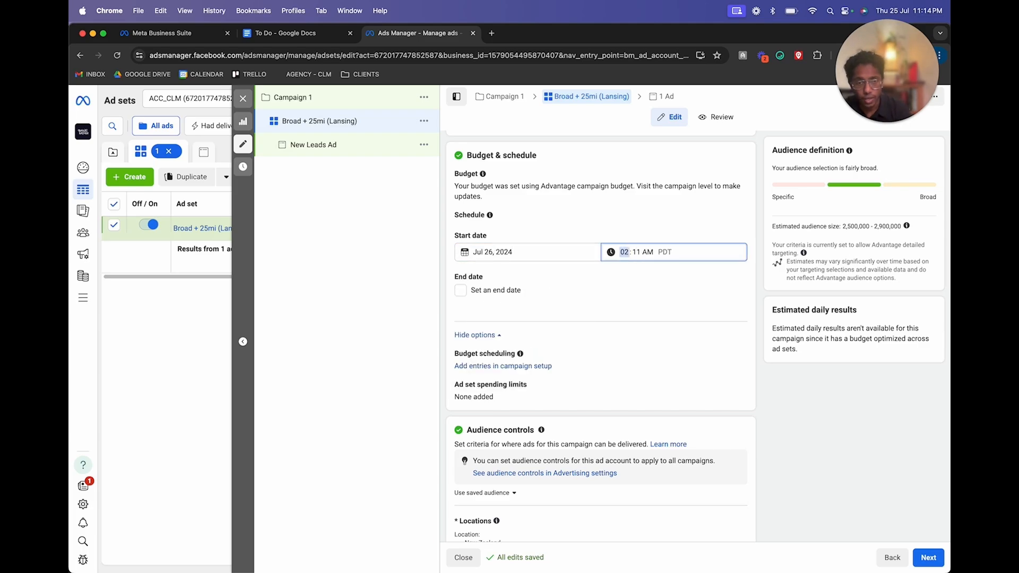
pyautogui.click(636, 253)
pyautogui.write('00')
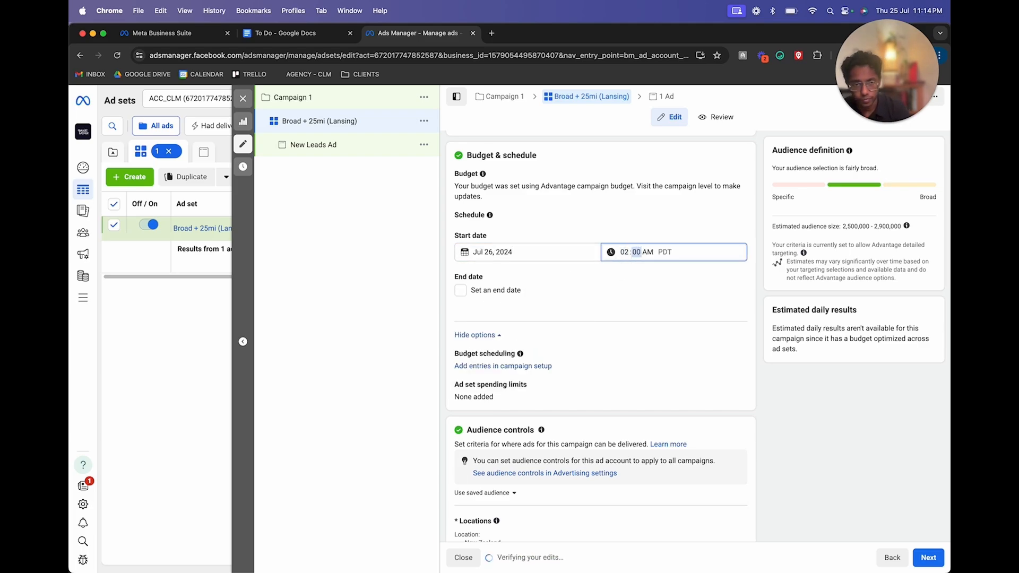
pyautogui.click(525, 254)
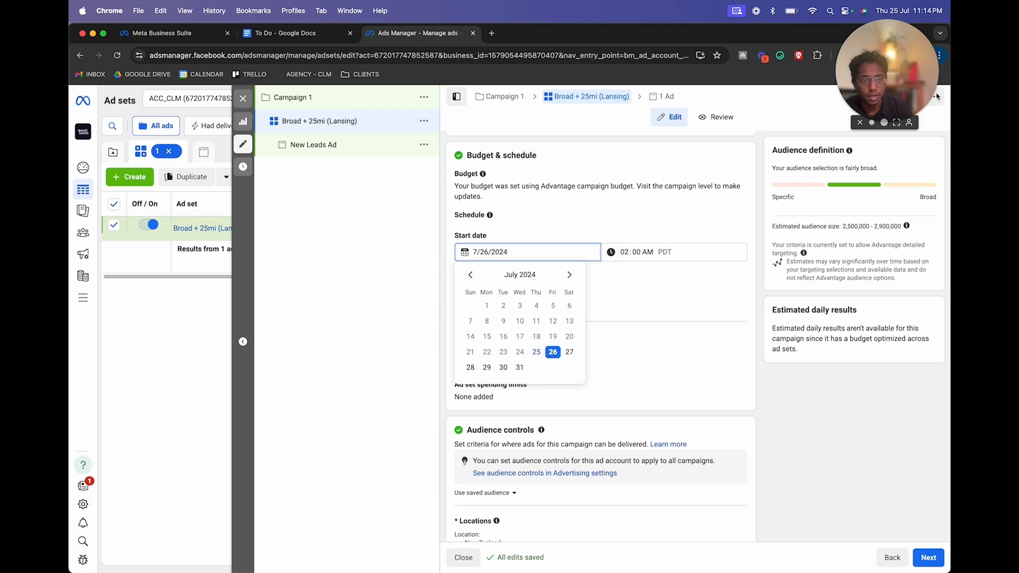
pyautogui.click(670, 342)
# Open the ad set's audience locations for editing and remove New Zealand
pyautogui.scroll(-5, 699, 347)
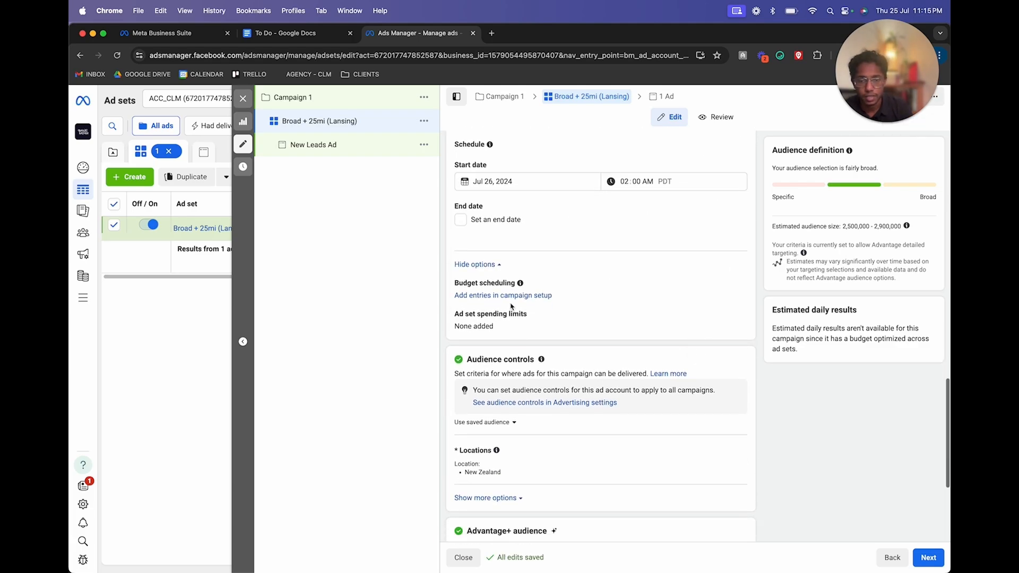
pyautogui.scroll(-2, 521, 338)
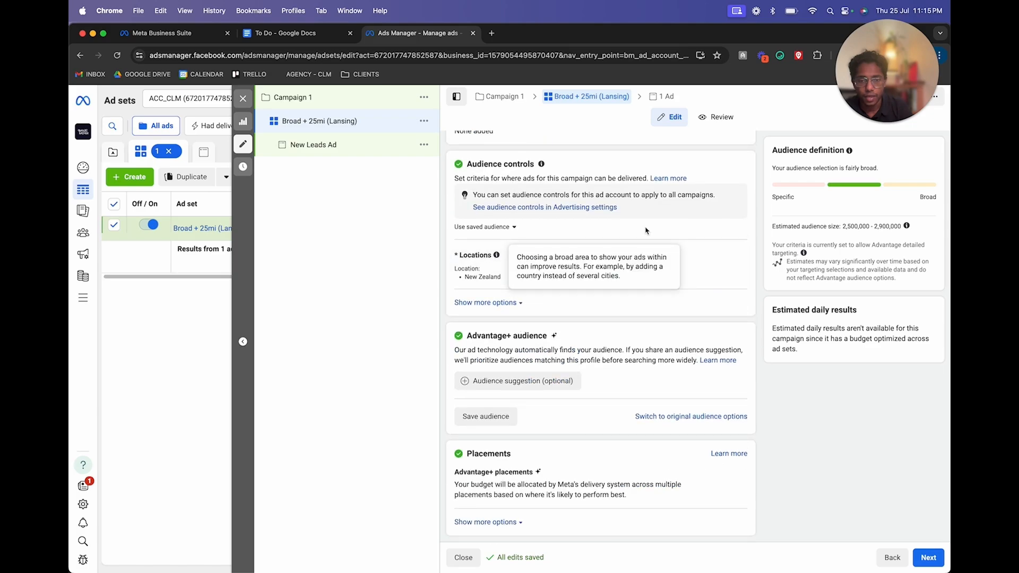
pyautogui.scroll(4, 622, 271)
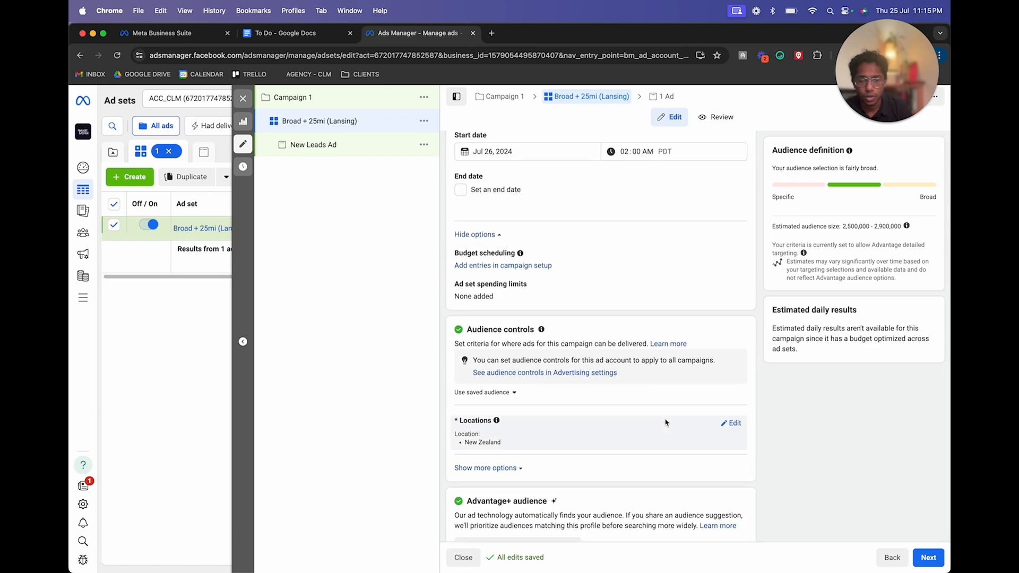
pyautogui.scroll(-2, 530, 376)
pyautogui.click(732, 364)
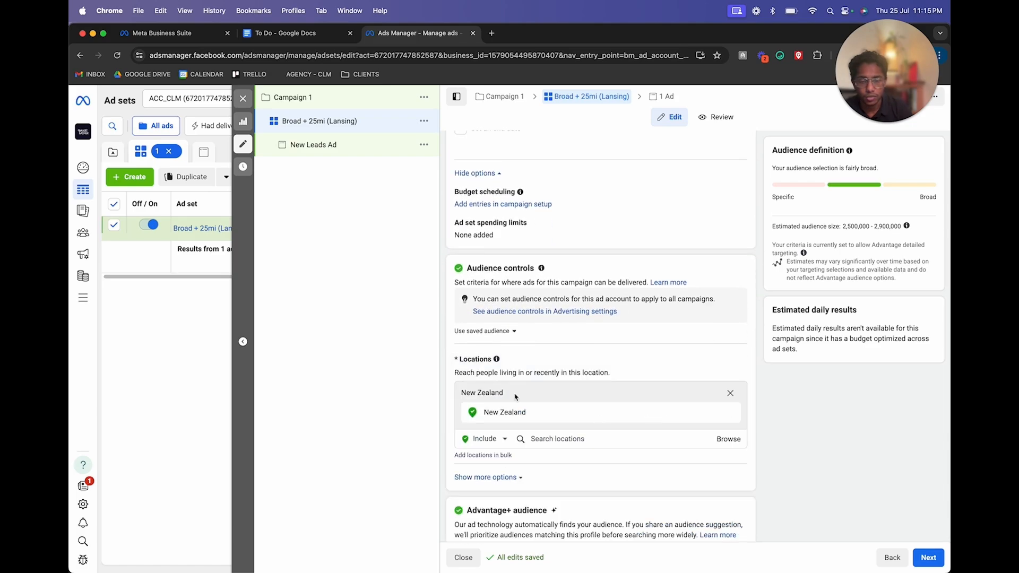
pyautogui.scroll(-3, 523, 427)
pyautogui.click(733, 327)
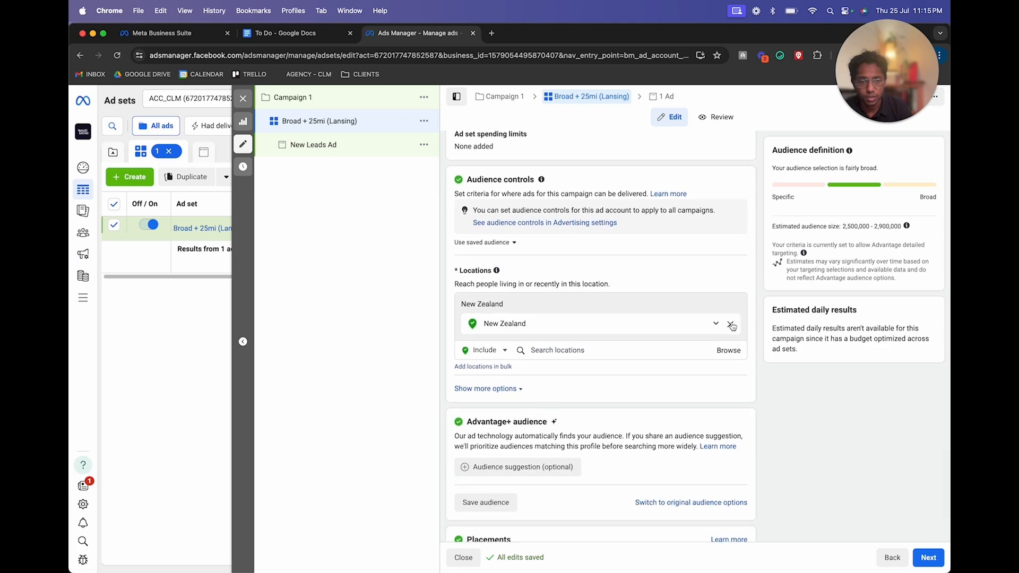
# Search the audience locations for Lansing and include the city of Lansing, Michigan, United States
pyautogui.click(537, 329)
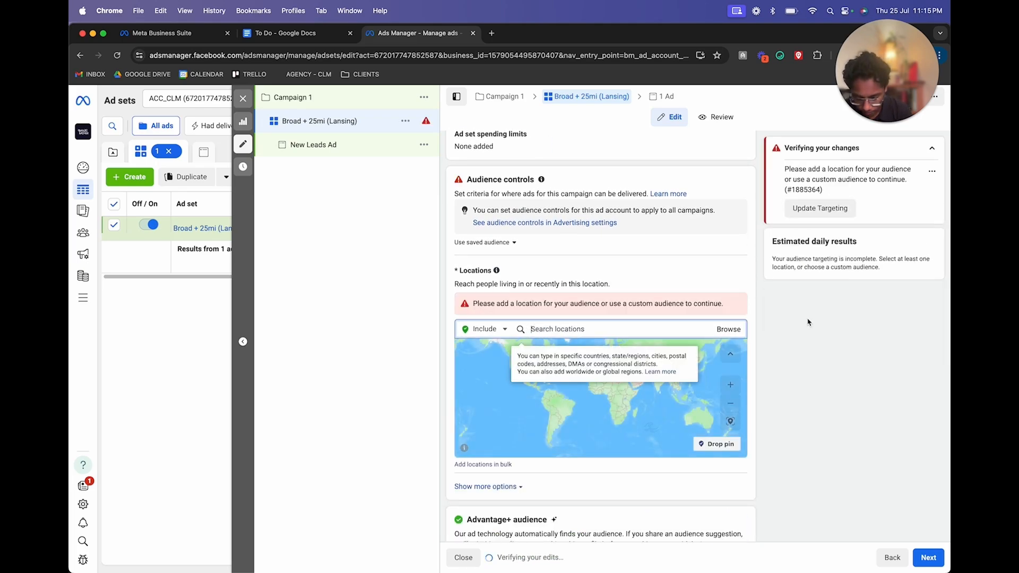
pyautogui.write('Lansing')
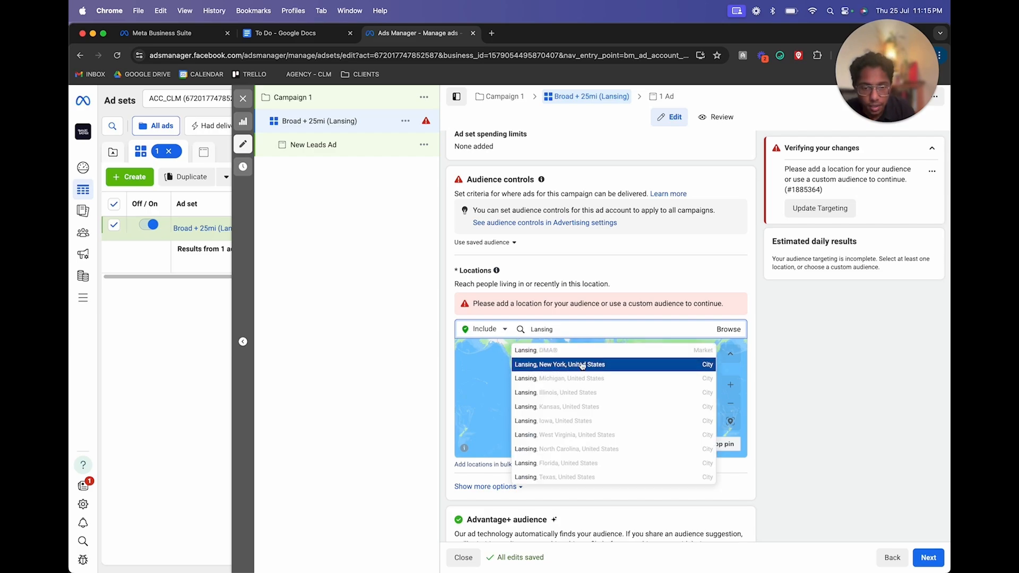
pyautogui.click(576, 384)
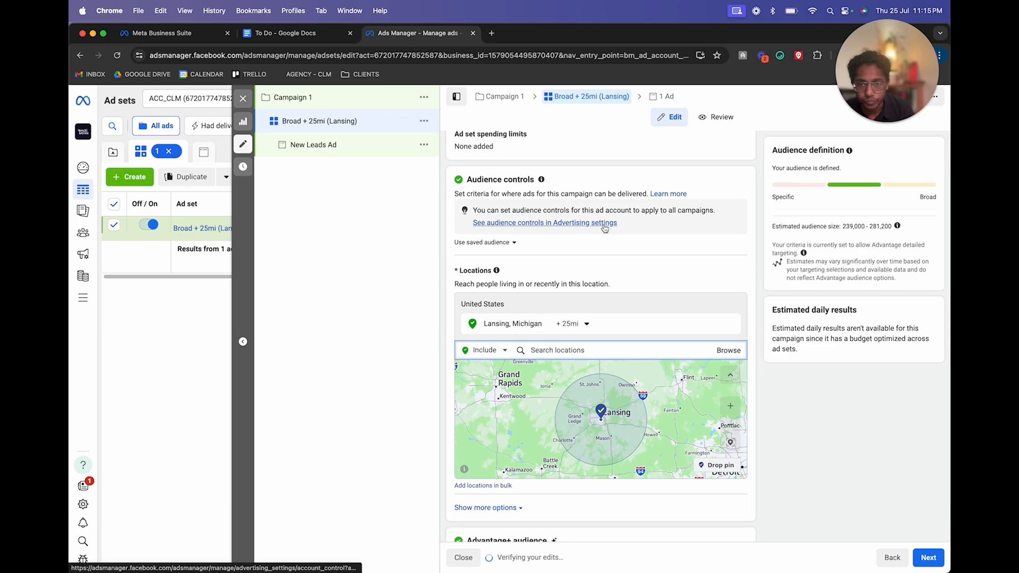
# Open the New Leads Ad under the Lansing ad set and rename it "$100 Off"
pyautogui.scroll(-4, 617, 438)
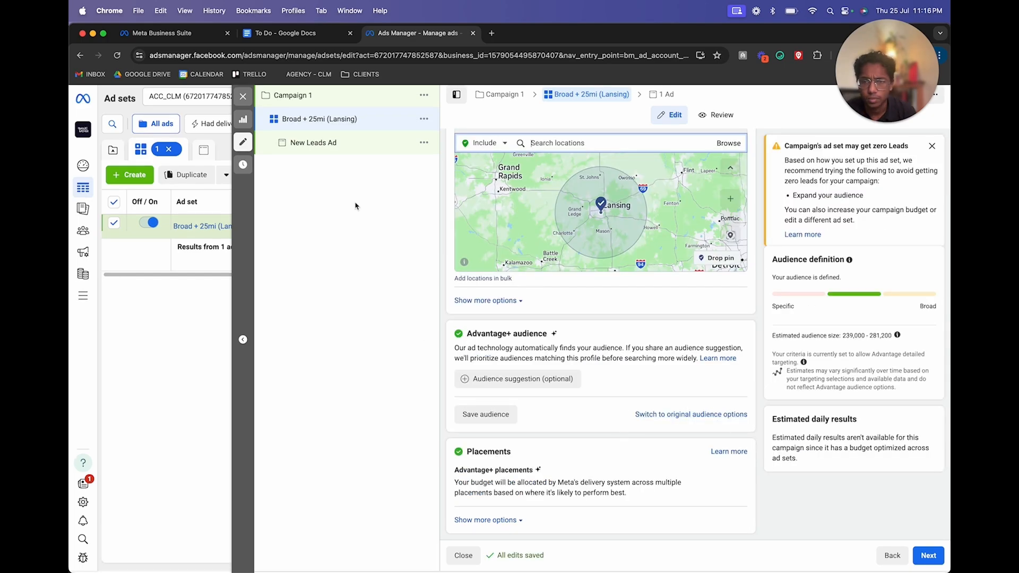
pyautogui.click(331, 143)
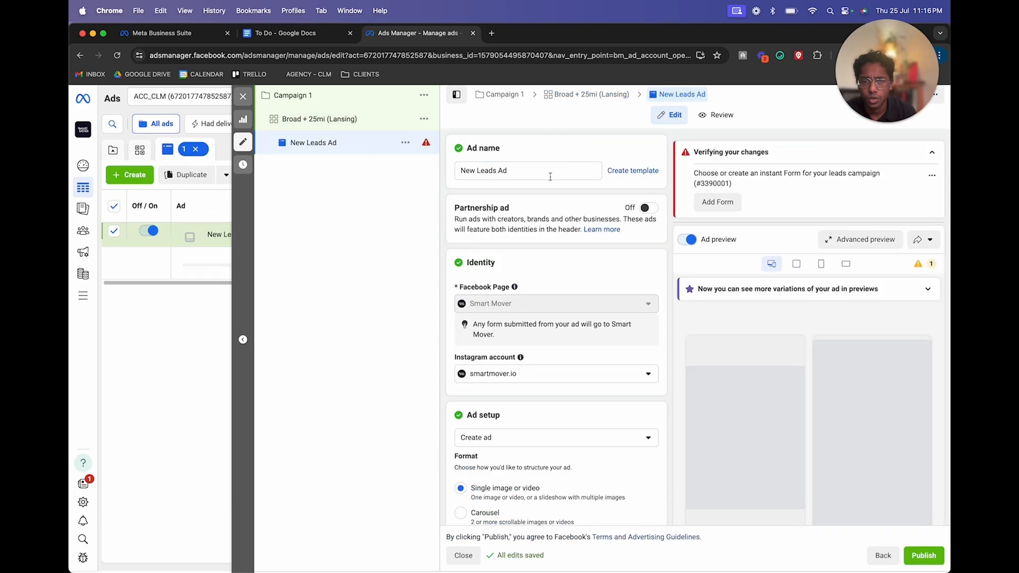
pyautogui.tripleClick(543, 171)
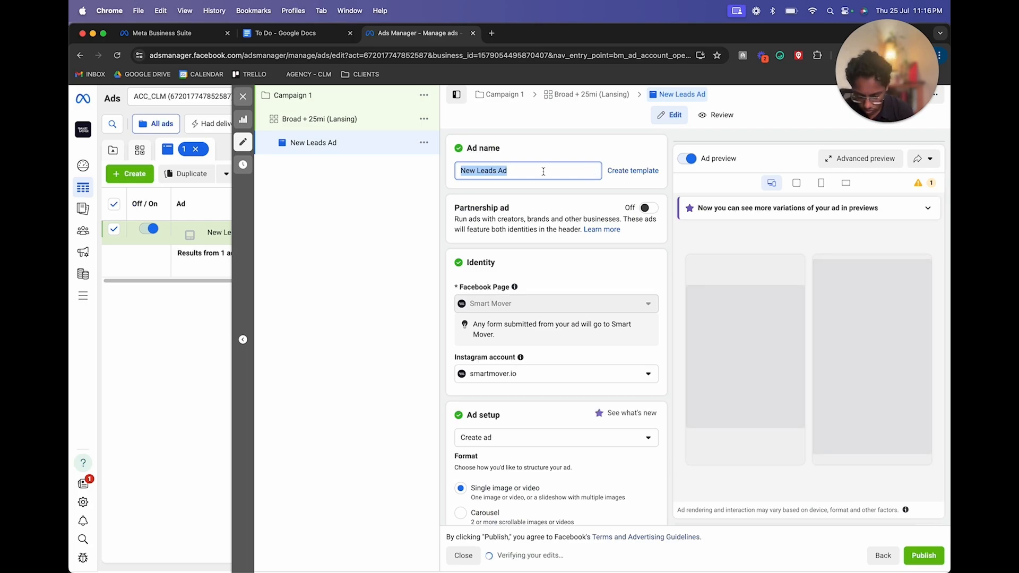
pyautogui.write('$100 Odfdf')
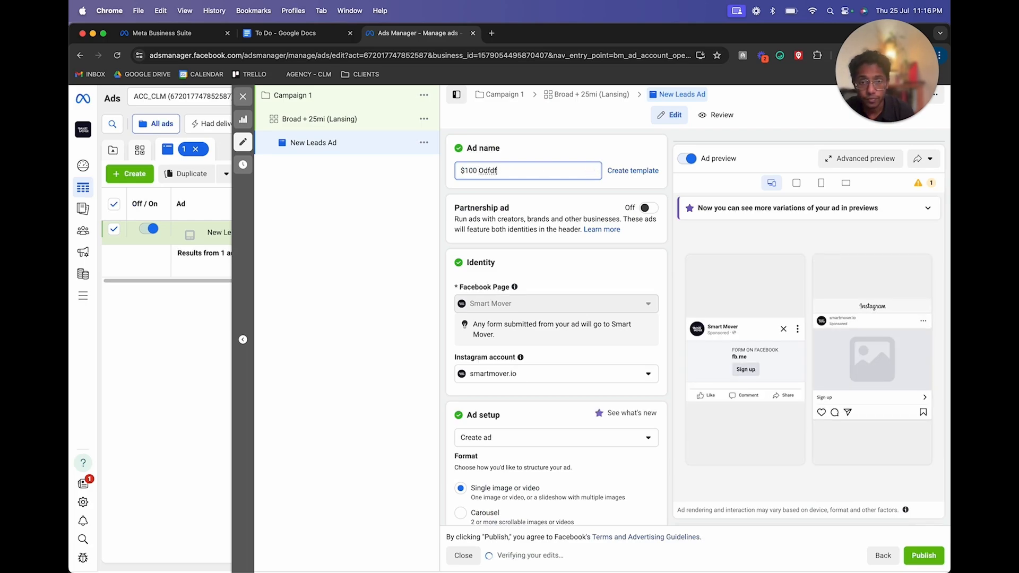
pyautogui.click(291, 270)
# Turn off multi-advertiser ads in the ad setup, leaving the single image or video format
pyautogui.scroll(-2, 790, 312)
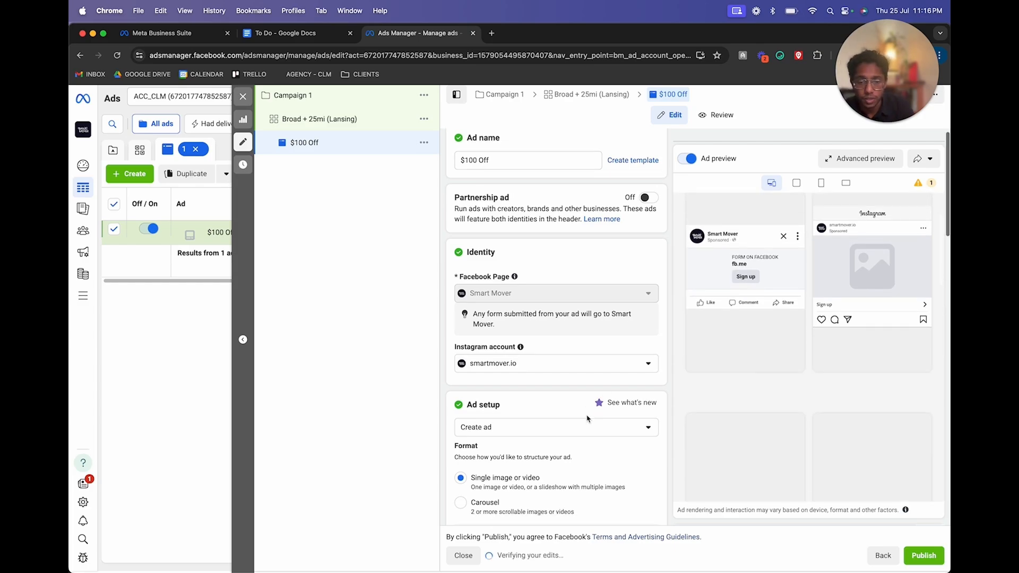
pyautogui.scroll(-5, 460, 336)
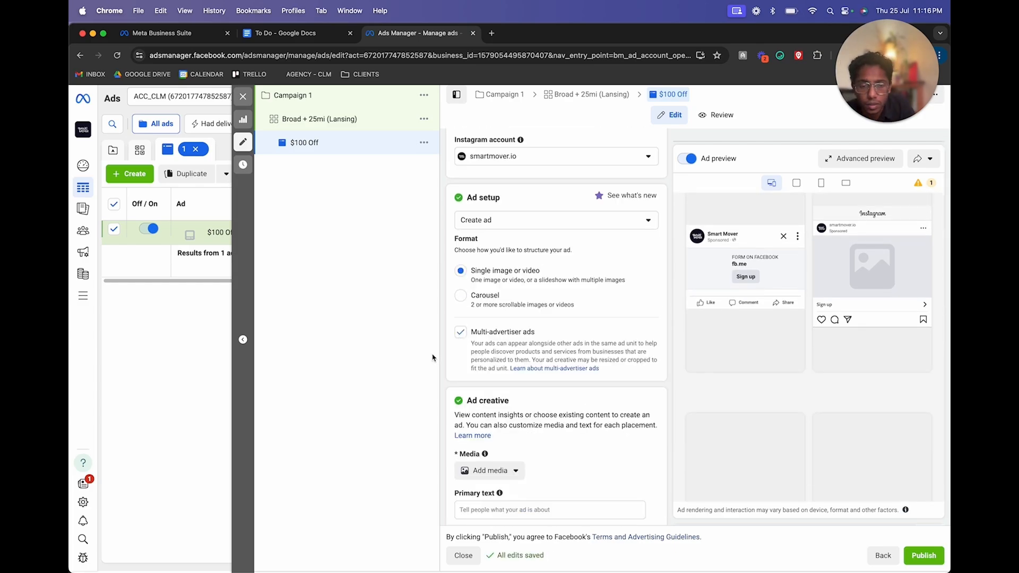
pyautogui.click(460, 332)
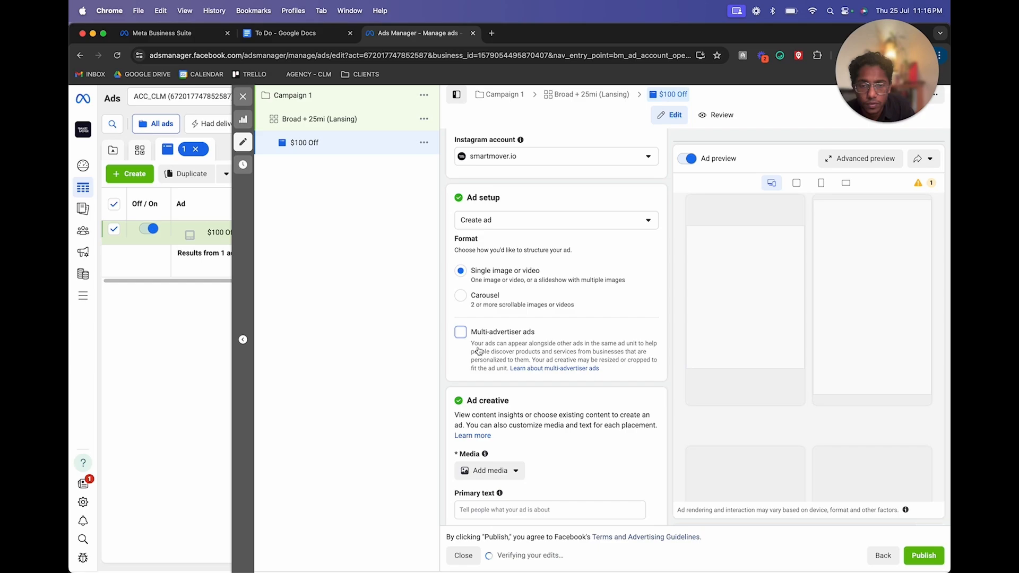
# Add the account image 1.png ("Moving Within Lansing?") as the ad creative's media and continue to the placement crops
pyautogui.scroll(-3, 482, 403)
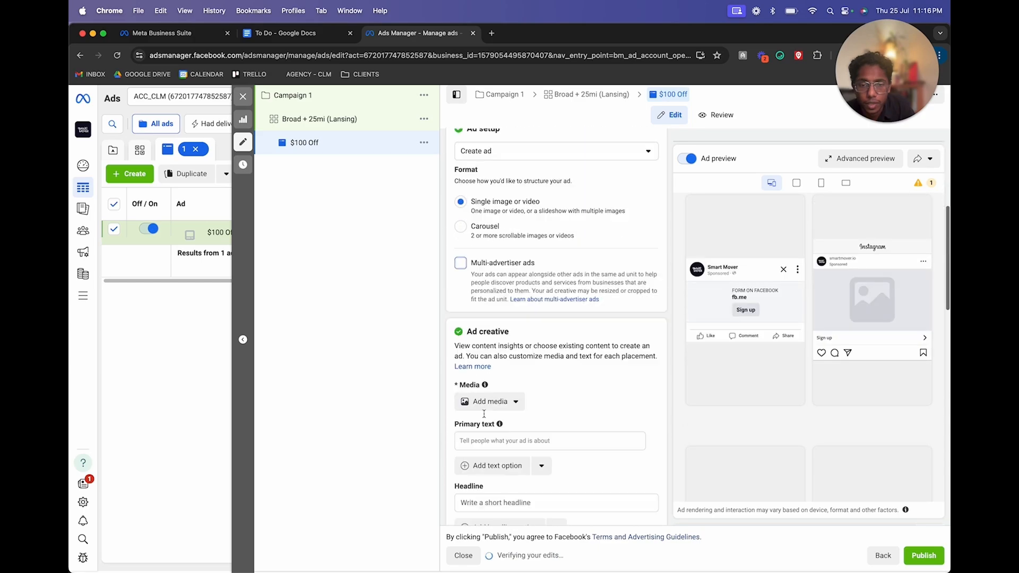
pyautogui.scroll(-4, 484, 414)
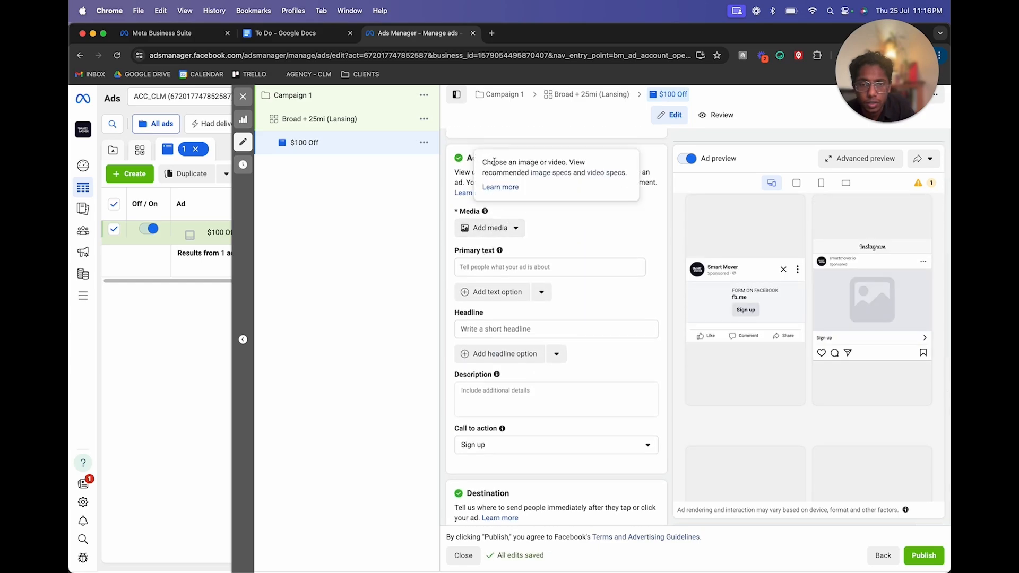
pyautogui.click(487, 228)
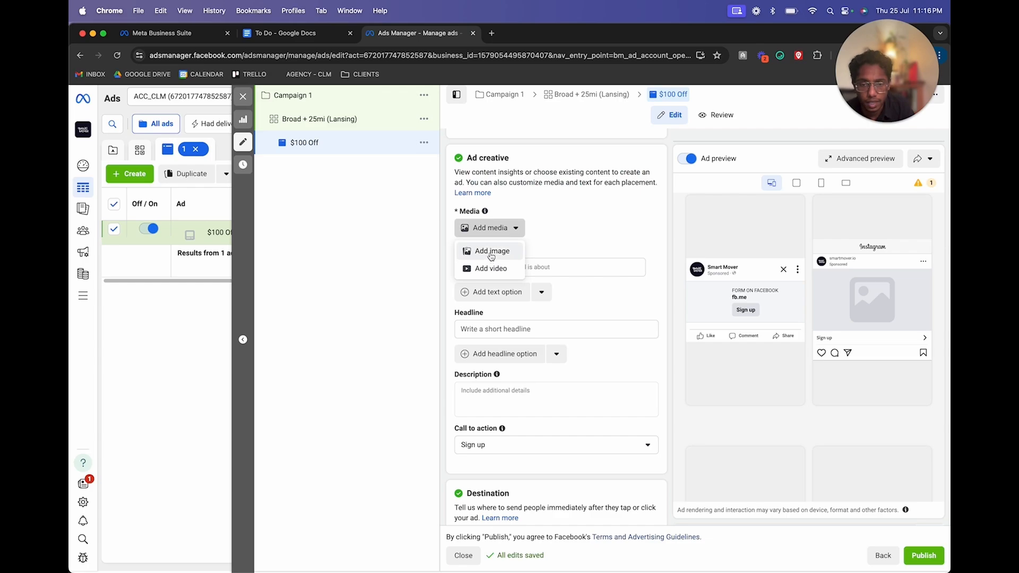
pyautogui.click(493, 258)
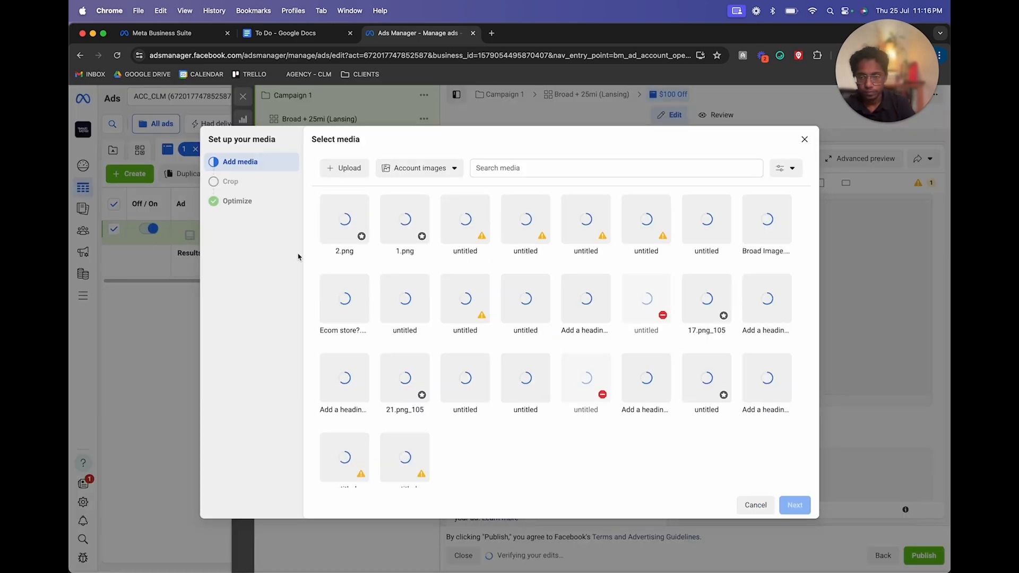
pyautogui.scroll(5, 299, 243)
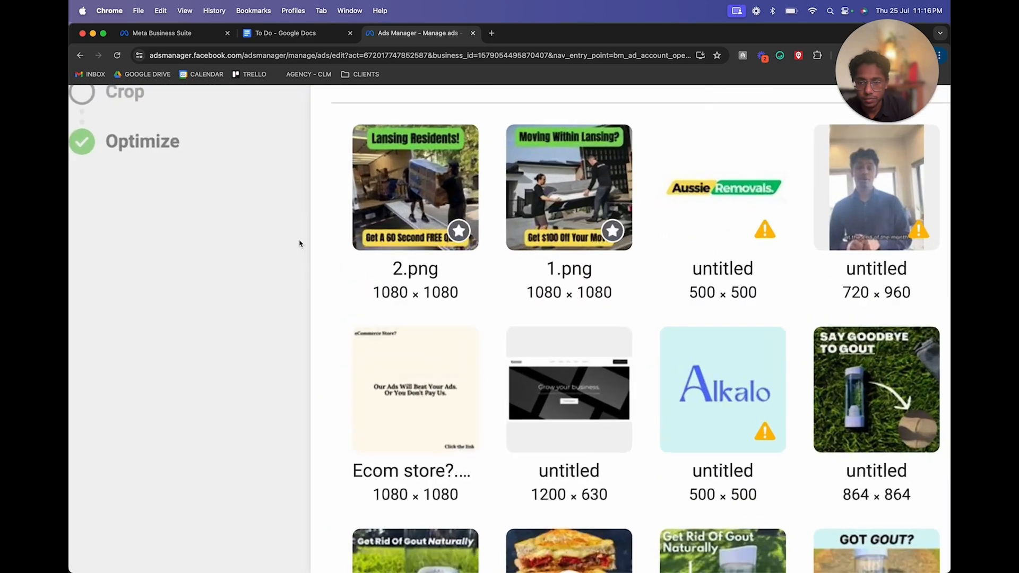
pyautogui.scroll(-5, 299, 243)
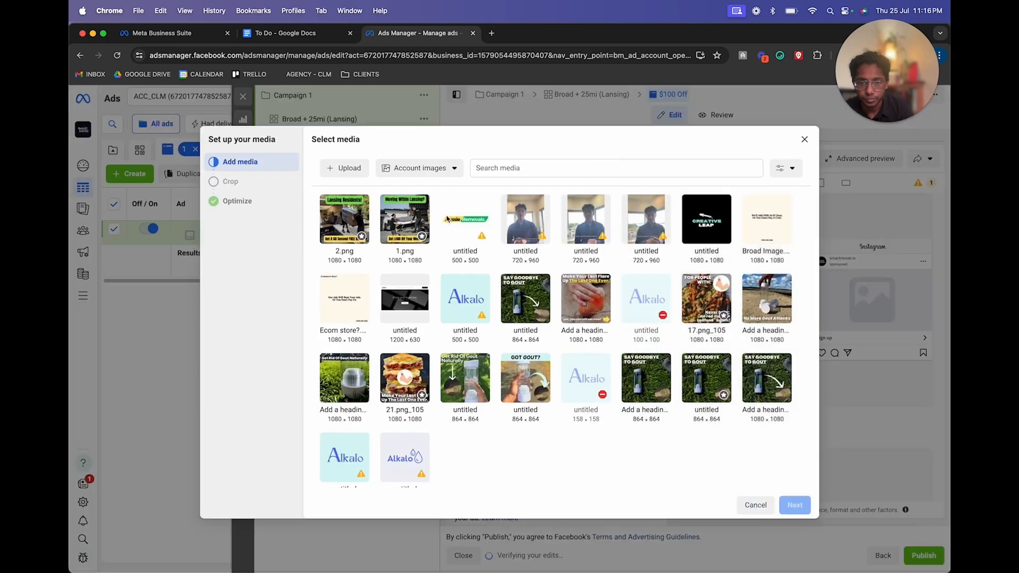
pyautogui.click(405, 218)
pyautogui.click(794, 505)
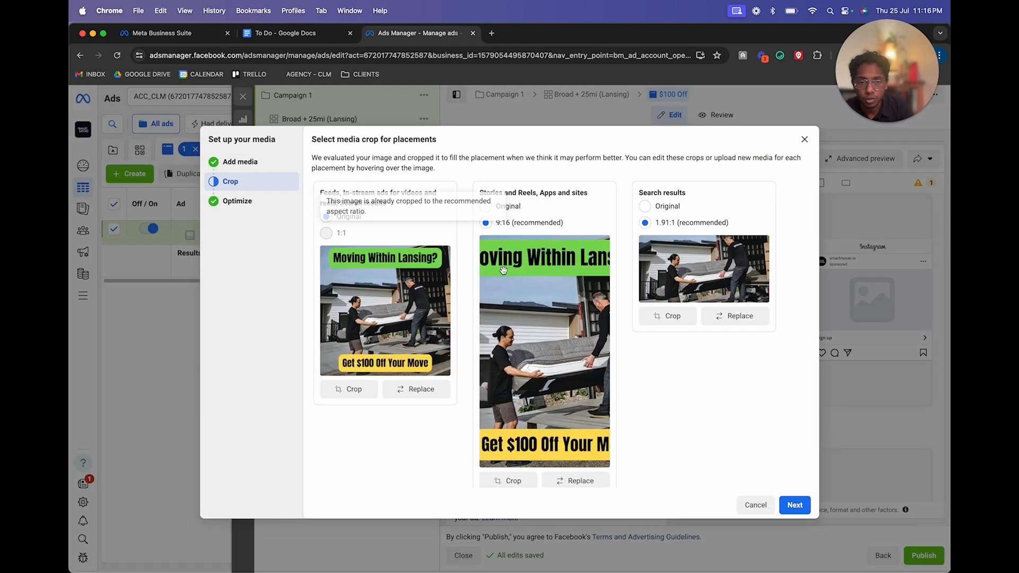
# Switch to Canva, start creating a new design and search the design types for "instagram post"
pyautogui.hotkey('ctrl', 'Left')
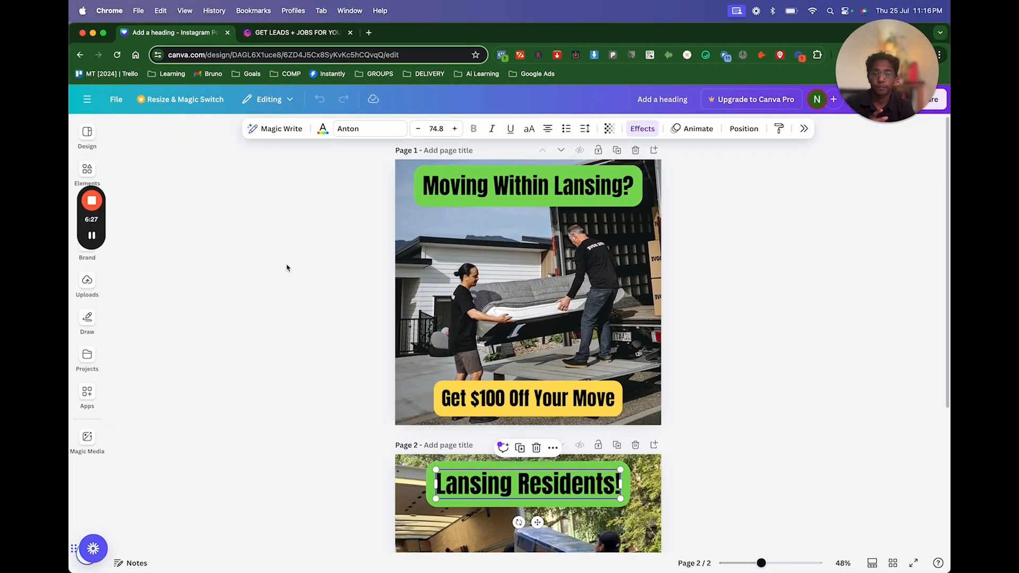
pyautogui.click(287, 268)
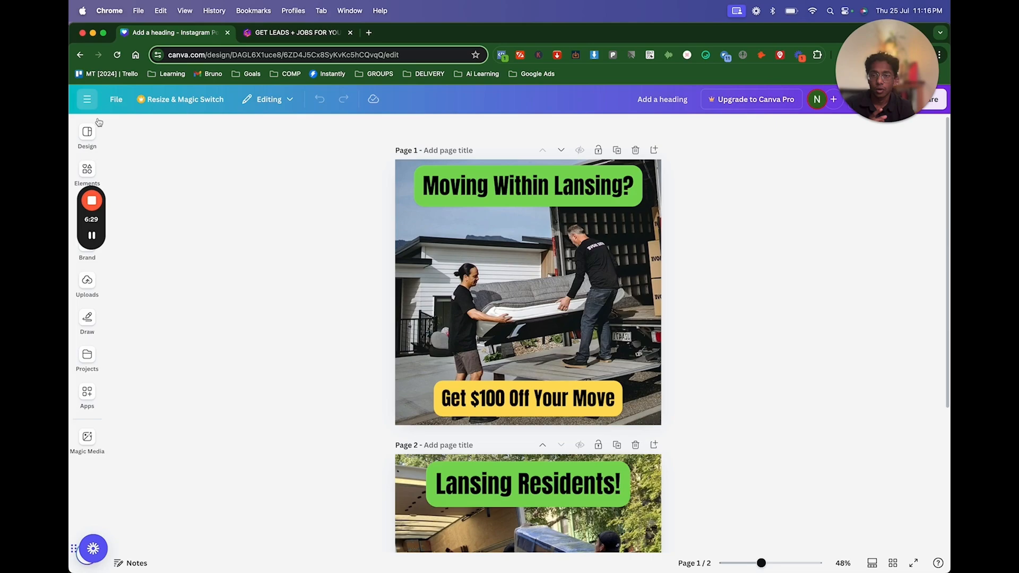
pyautogui.click(86, 101)
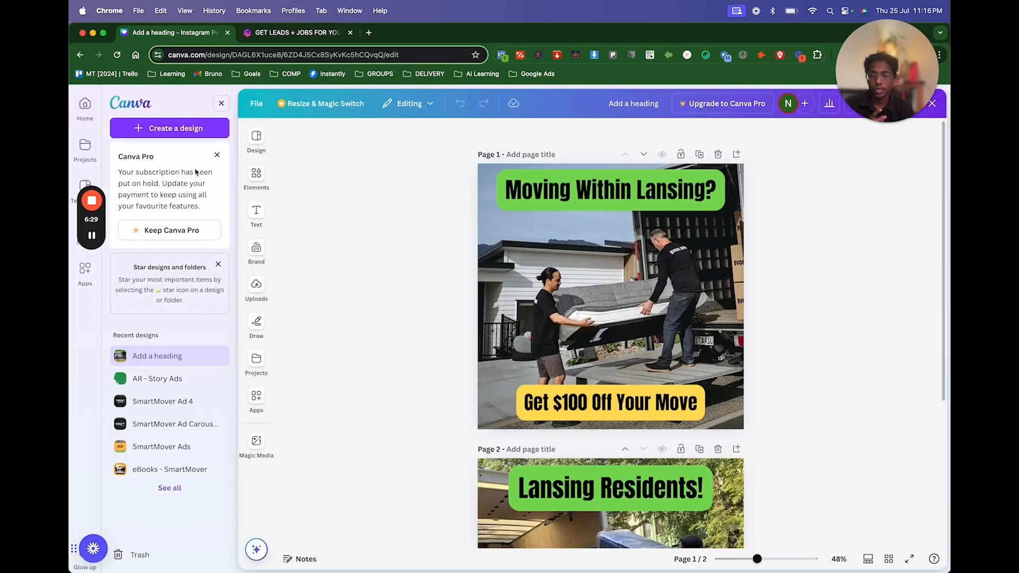
pyautogui.click(178, 128)
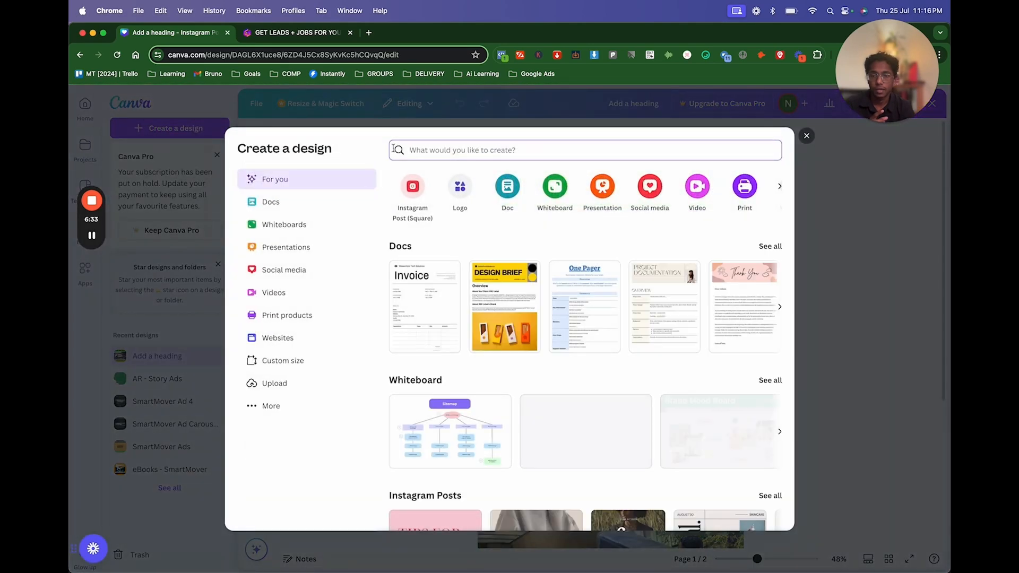
pyautogui.write('instagram ')
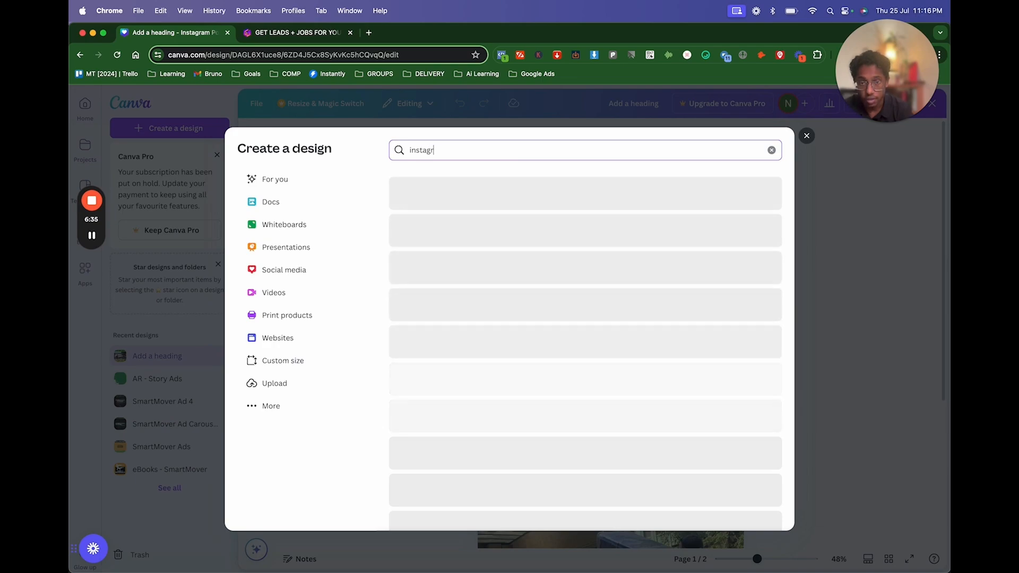
pyautogui.write('post')
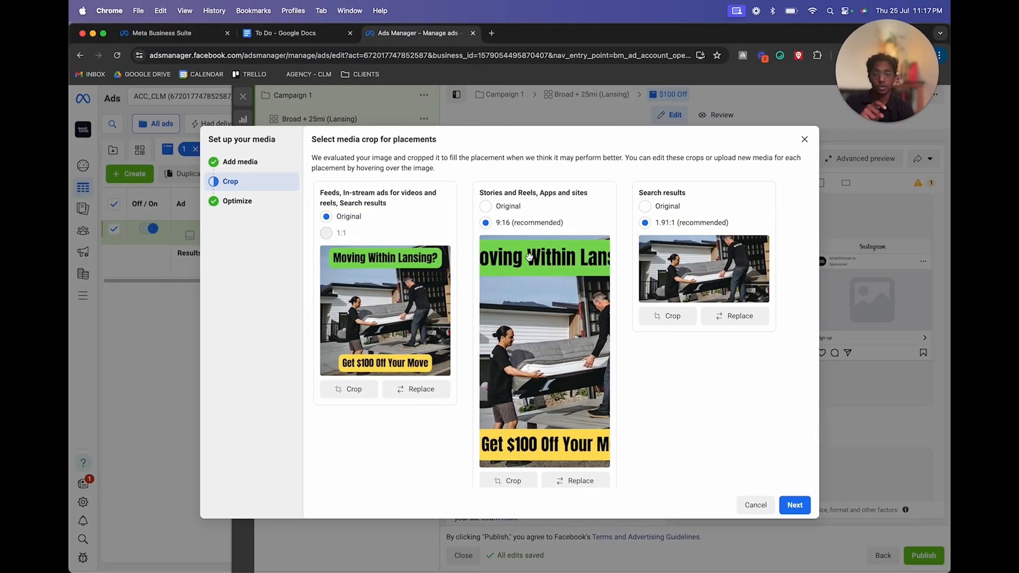
# Keep the original image crop for Stories and Reels and for Search results, and complete the media setup with the default optimizations
pyautogui.click(504, 211)
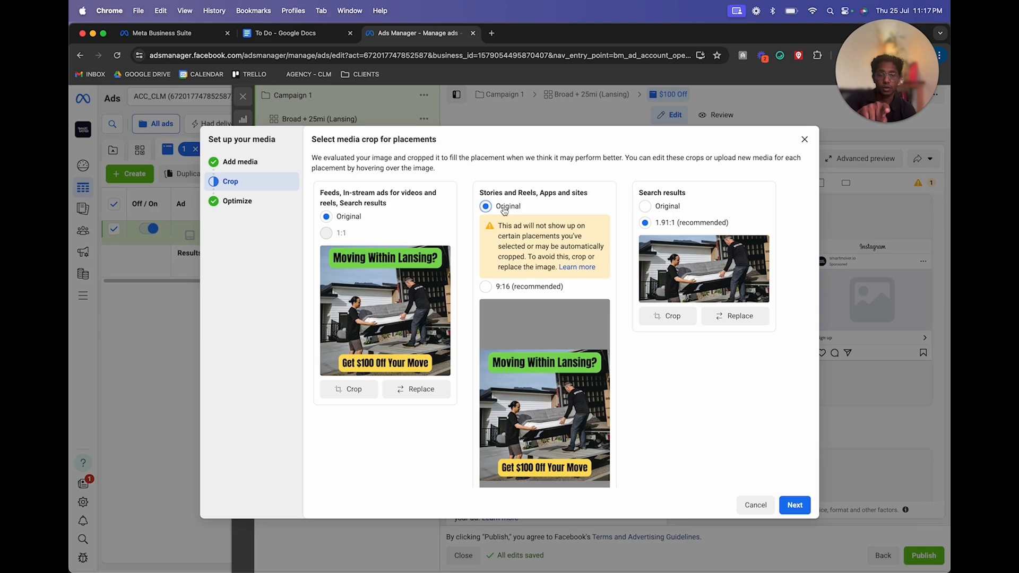
pyautogui.scroll(-3, 559, 281)
pyautogui.scroll(3, 588, 342)
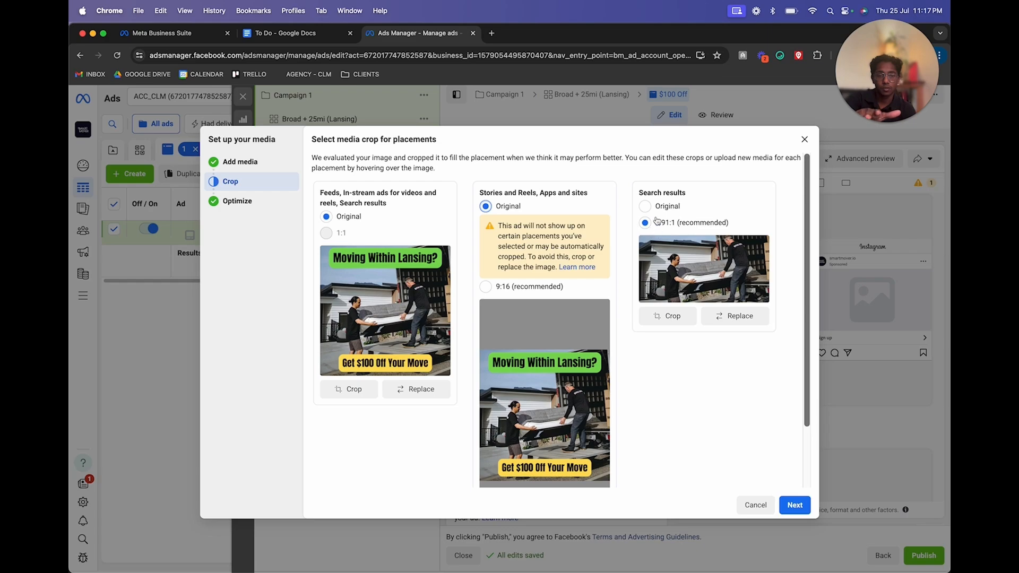
pyautogui.click(645, 206)
pyautogui.scroll(-3, 685, 357)
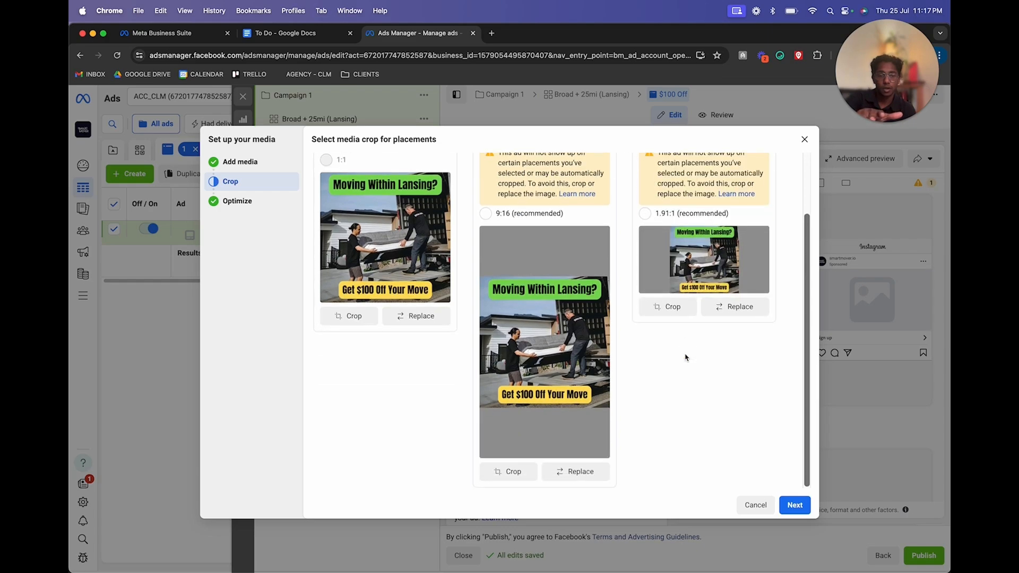
pyautogui.click(800, 502)
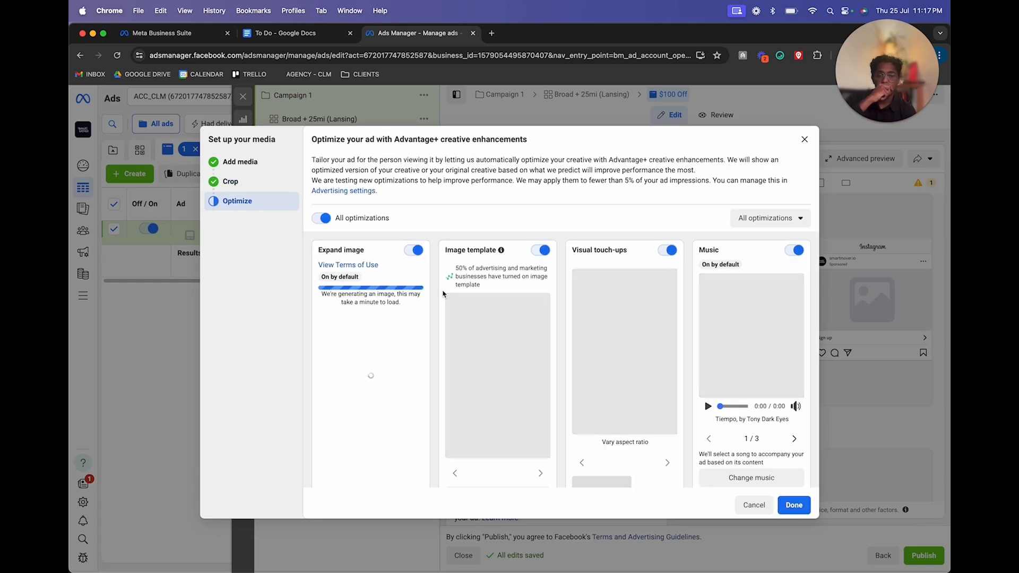
pyautogui.scroll(-5, 531, 345)
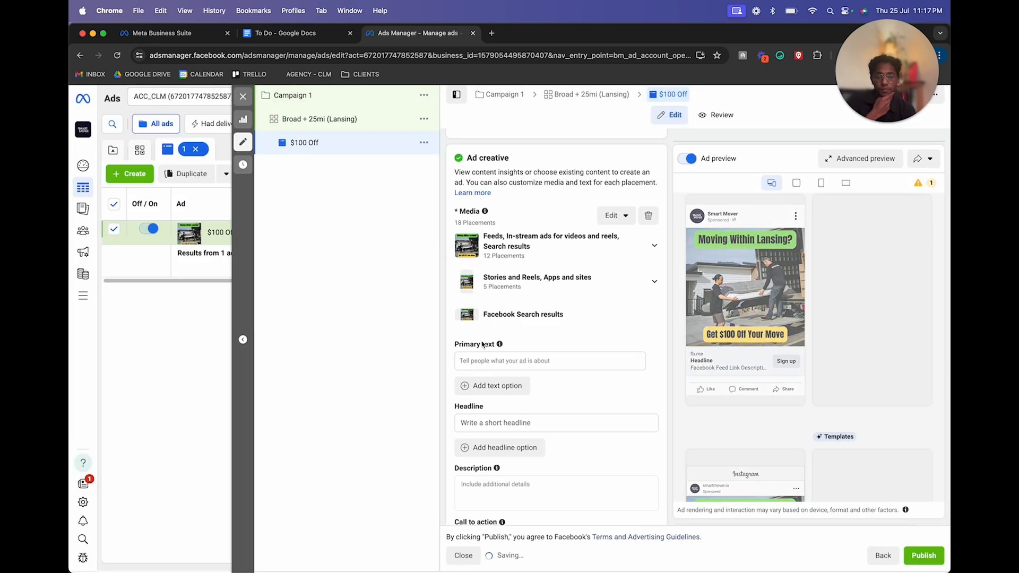
# Set the ad's call to action to Get offer
pyautogui.scroll(-2, 482, 340)
pyautogui.scroll(1, 499, 276)
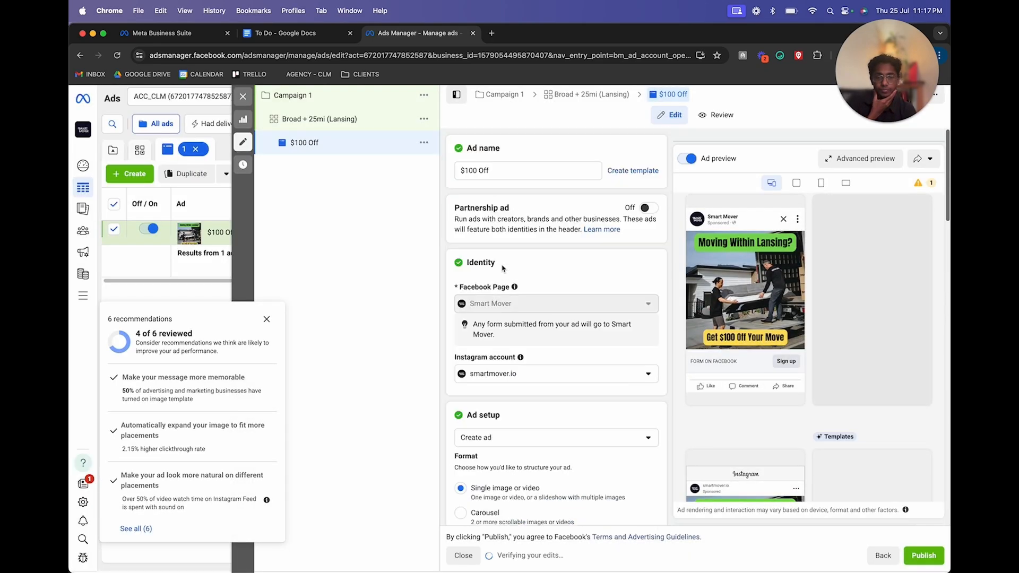
pyautogui.scroll(-5, 531, 287)
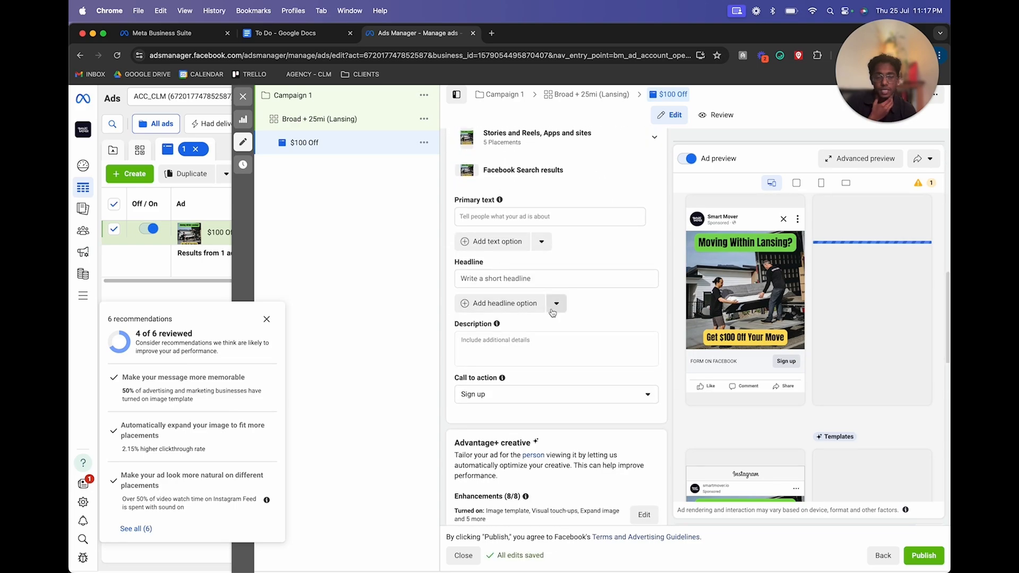
pyautogui.scroll(3, 552, 312)
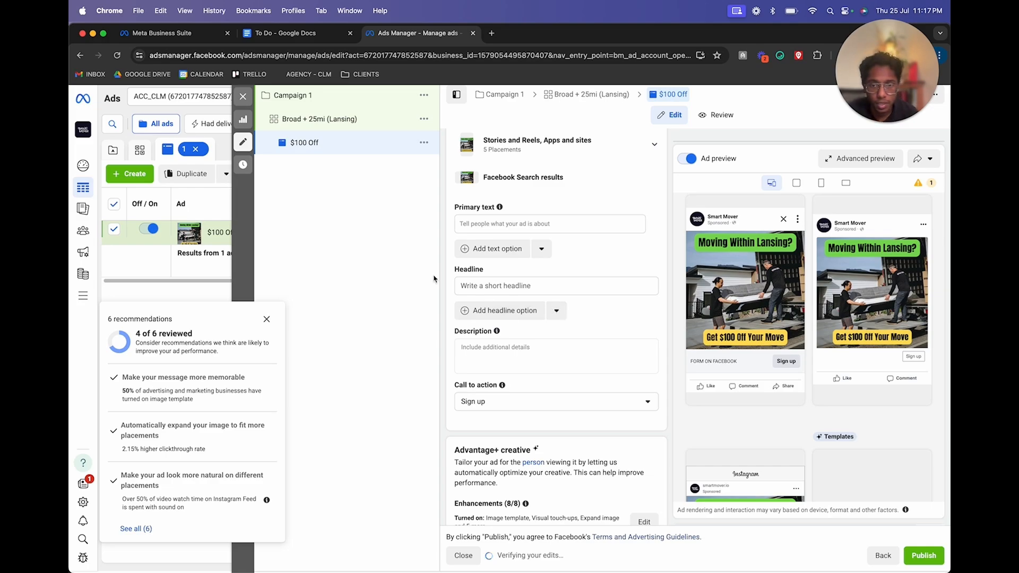
pyautogui.click(489, 223)
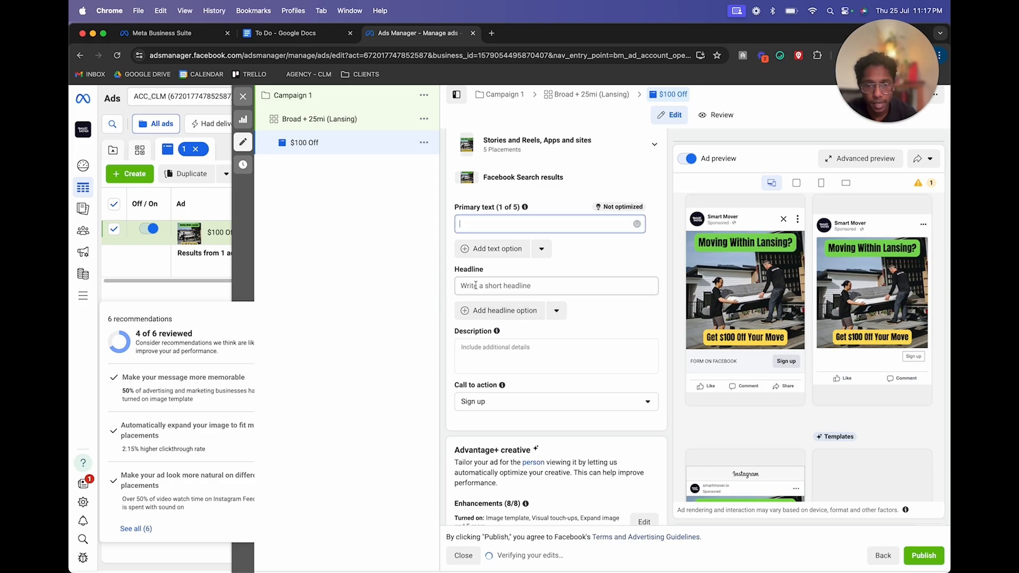
pyautogui.click(457, 285)
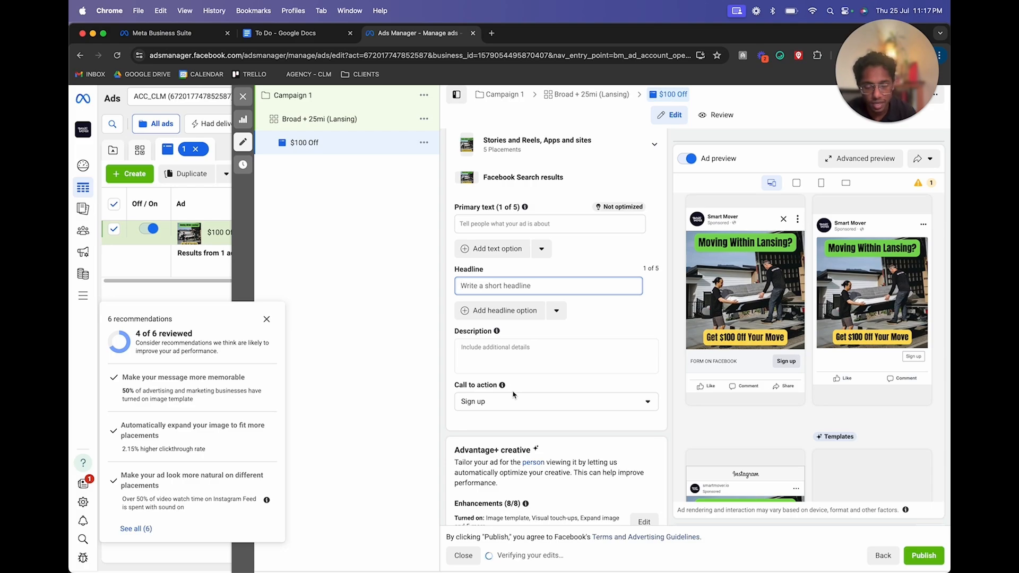
pyautogui.click(522, 404)
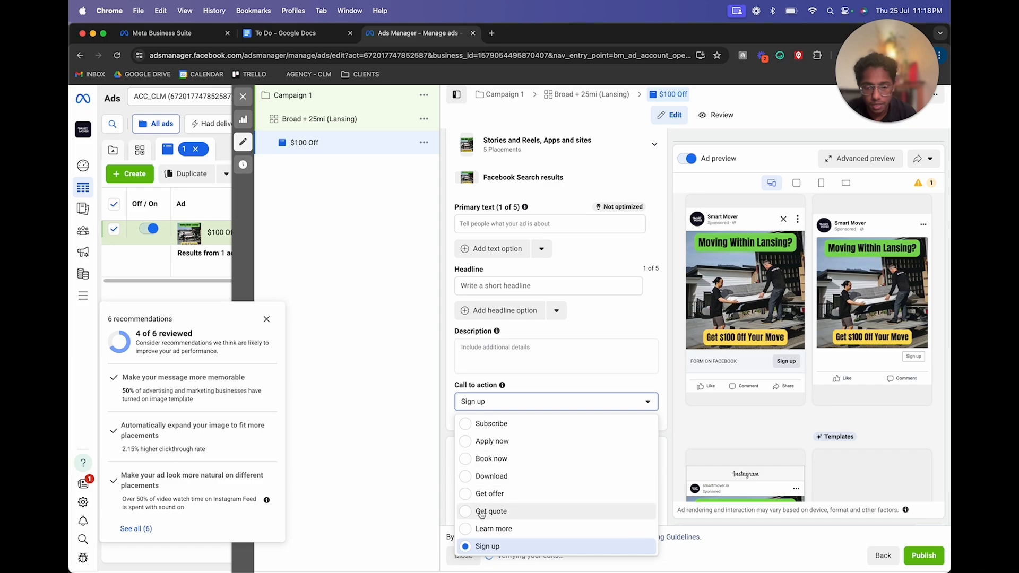
pyautogui.click(507, 493)
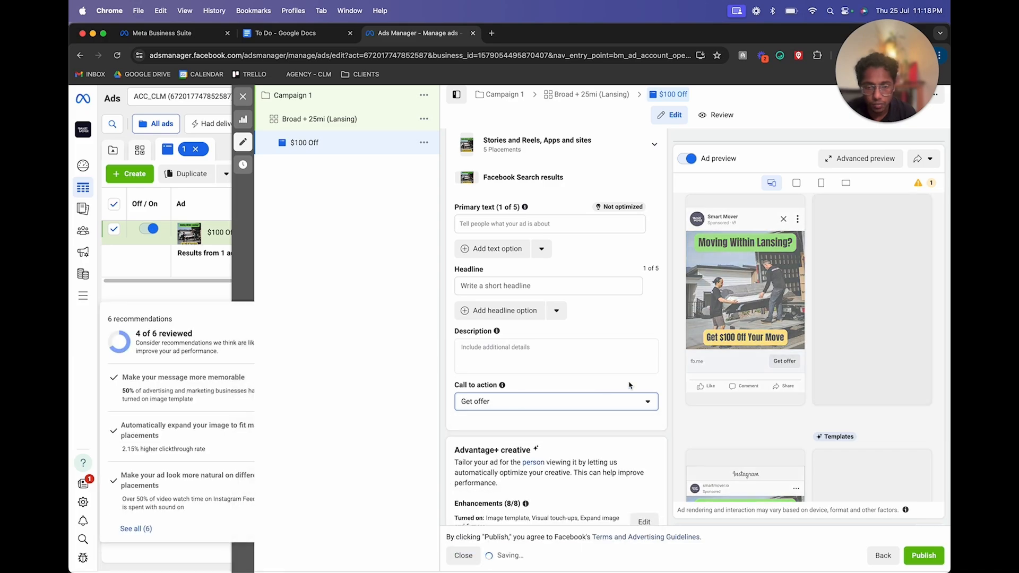
# Paste the moving-service copy as the primary text and end it with Click "Get Offer" to claim your $100 Off!
pyautogui.scroll(2, 495, 355)
pyautogui.click(492, 290)
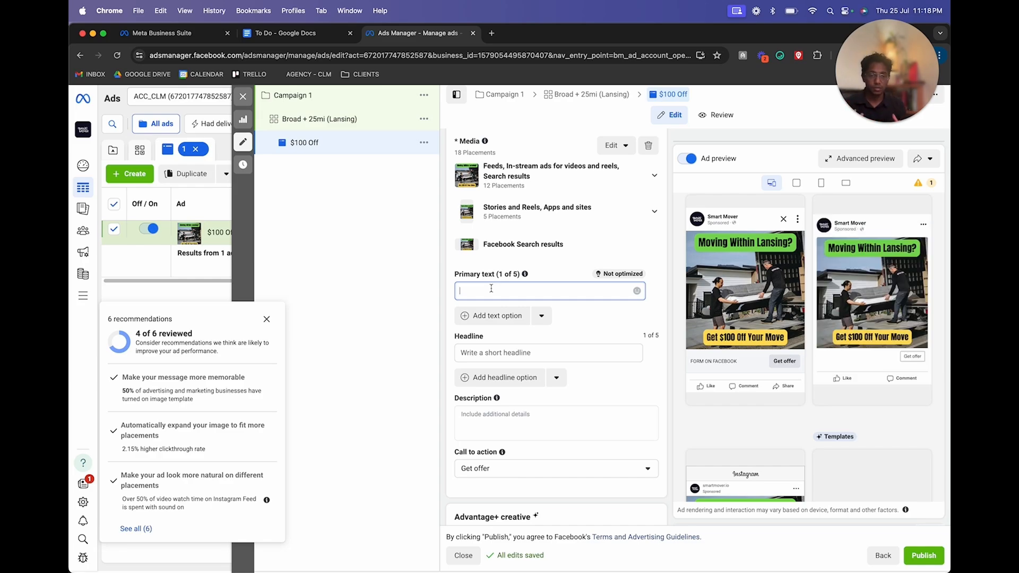
pyautogui.press('super+v')
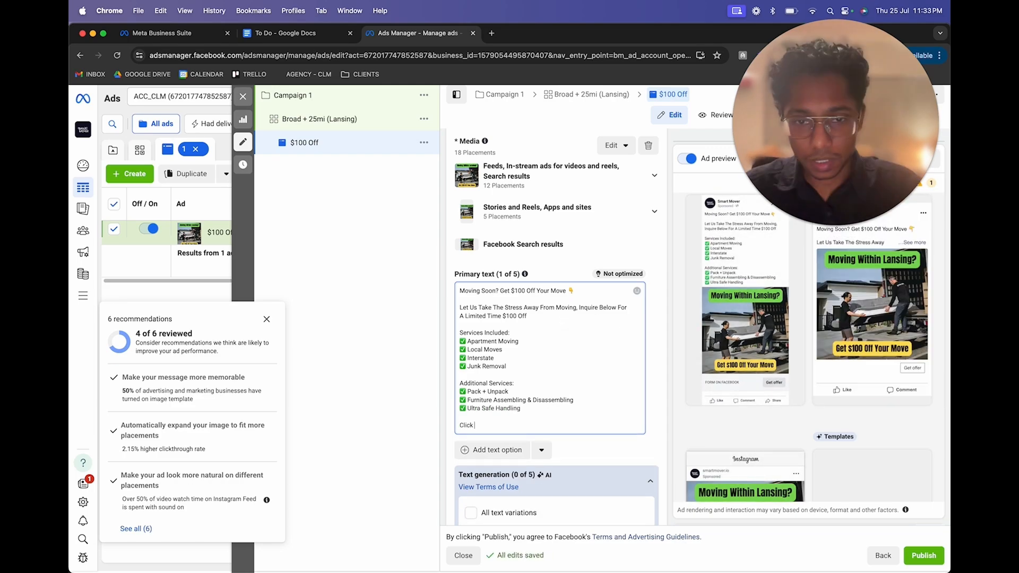
pyautogui.write('"Get')
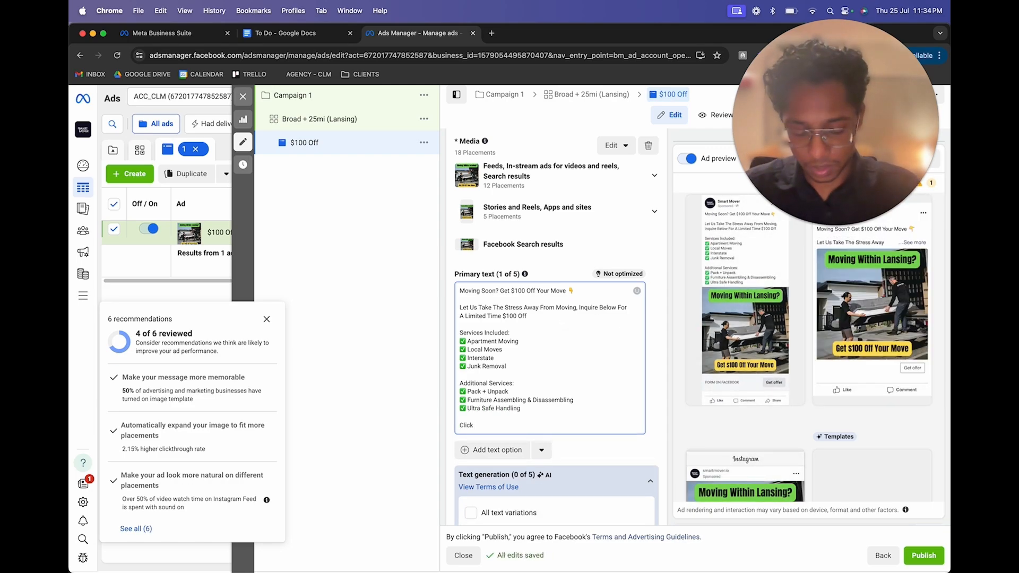
pyautogui.write(' Offer" ')
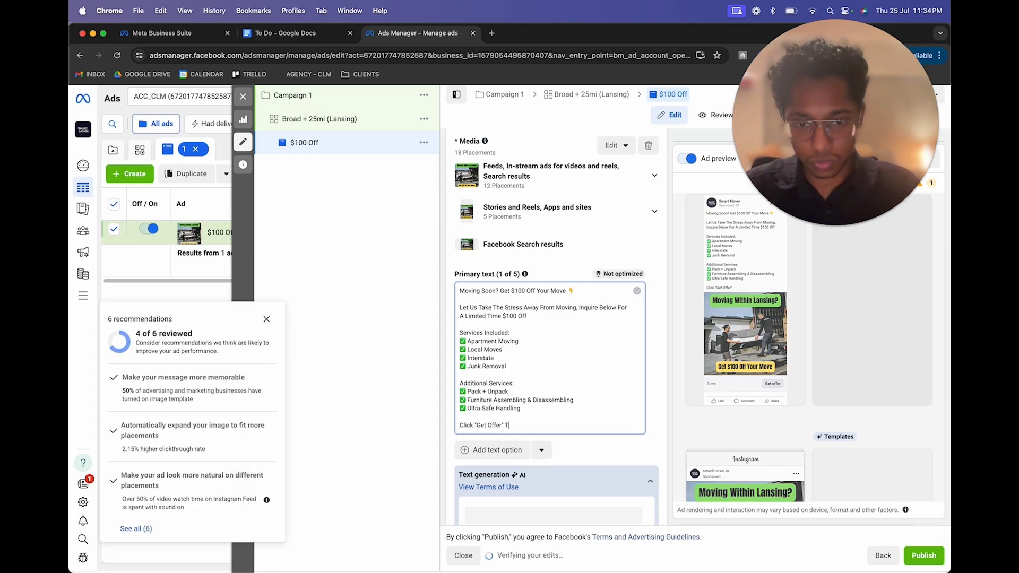
pyautogui.write('to claim your')
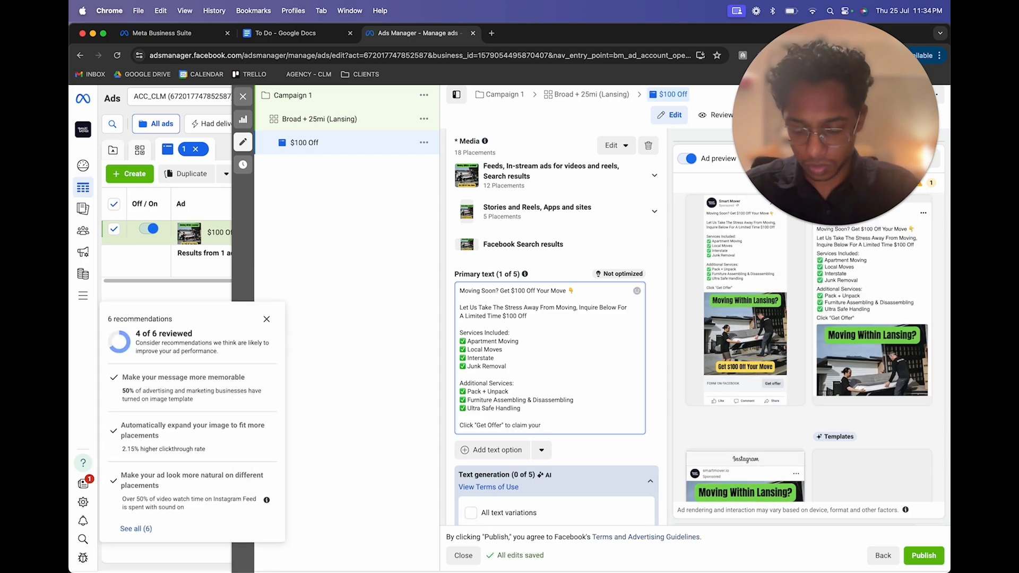
pyautogui.write(' $100')
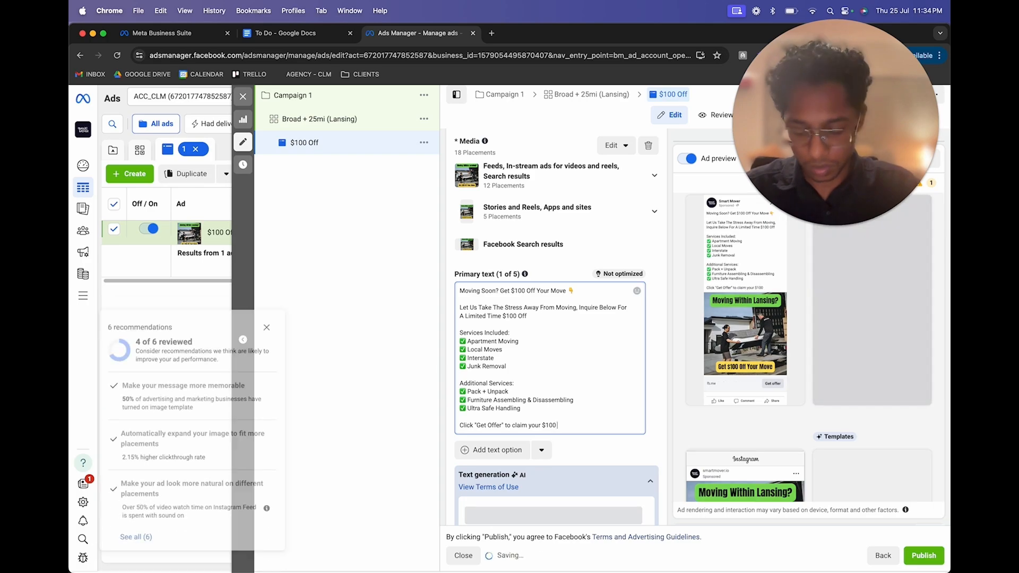
pyautogui.write(' Off!')
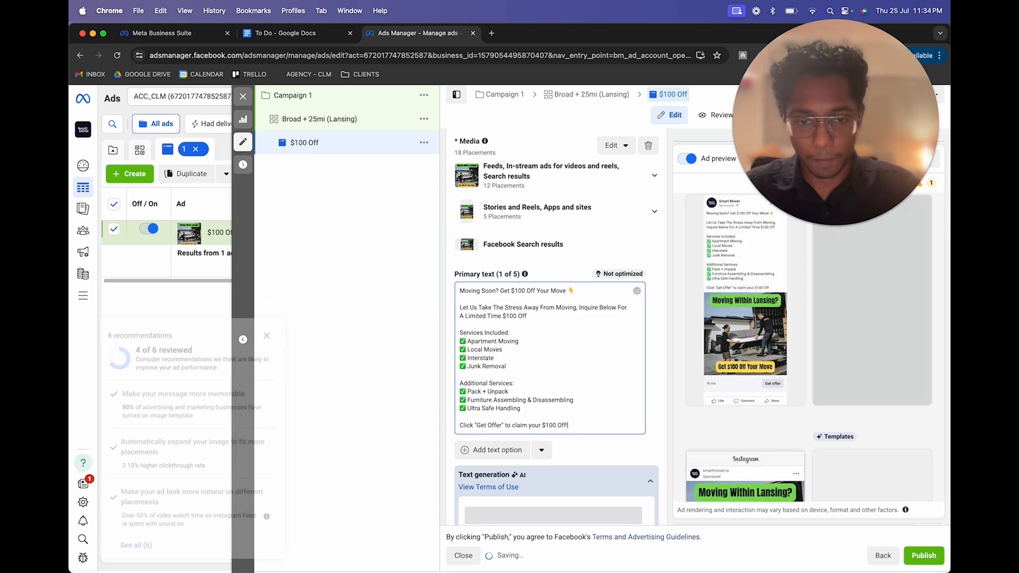
# Collapse the AI suggestions for the primary text and enter the headline "Moving Within Lansing?"
pyautogui.scroll(-3, 636, 444)
pyautogui.scroll(-2, 637, 443)
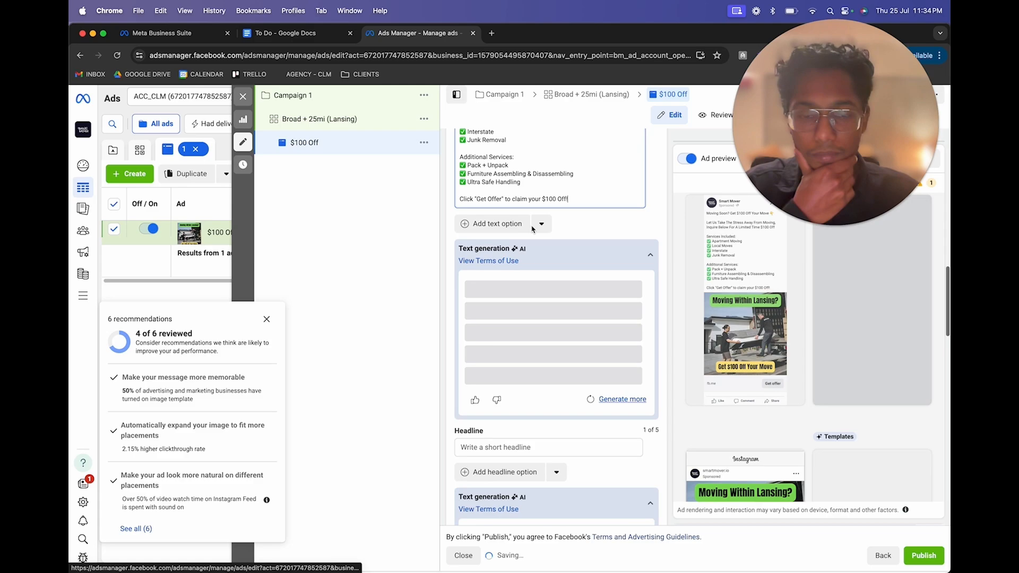
pyautogui.click(645, 259)
pyautogui.scroll(-1, 563, 336)
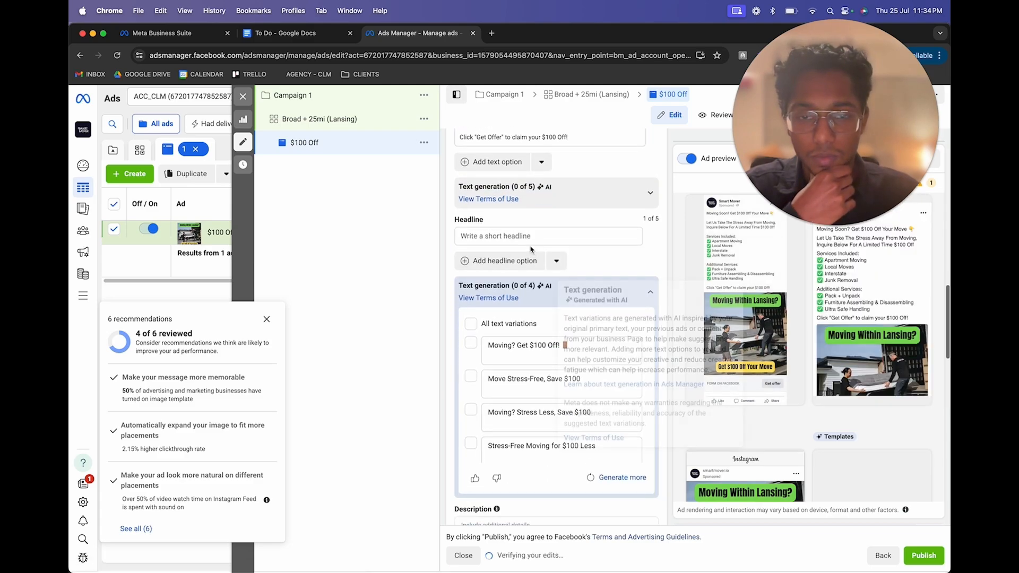
pyautogui.click(536, 236)
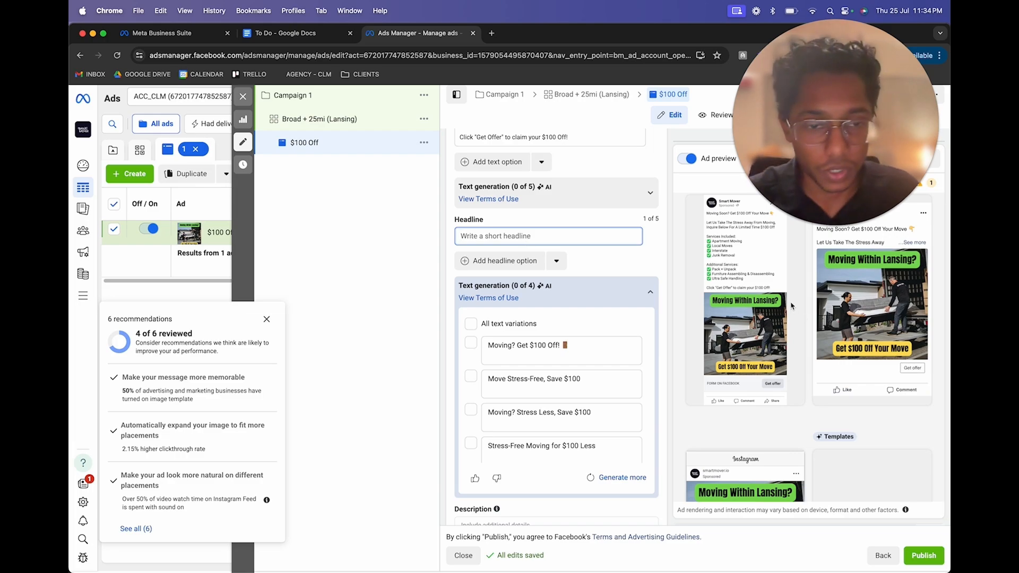
pyautogui.scroll(5, 712, 317)
pyautogui.hscroll(3, 713, 317)
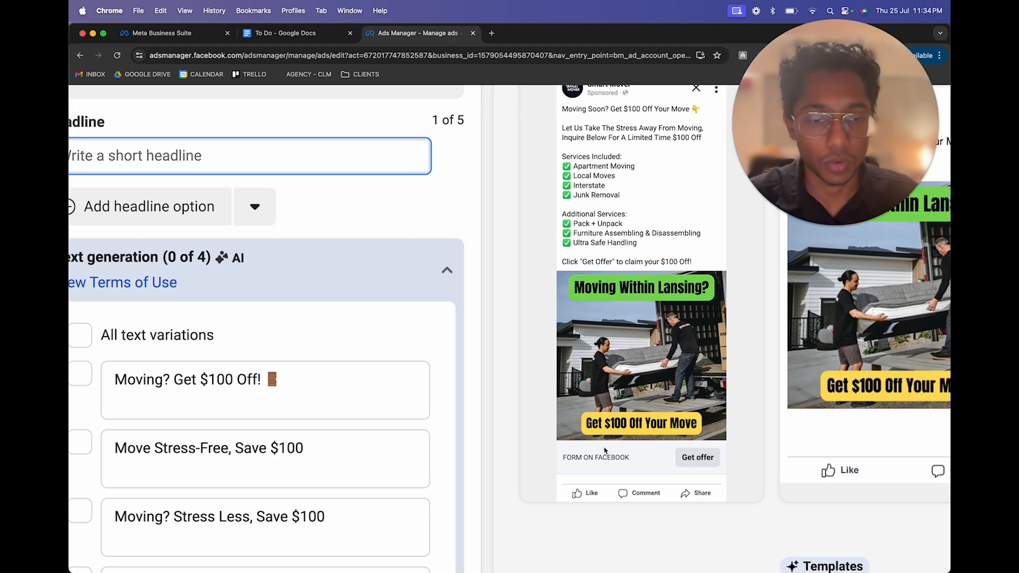
pyautogui.scroll(-5, 605, 450)
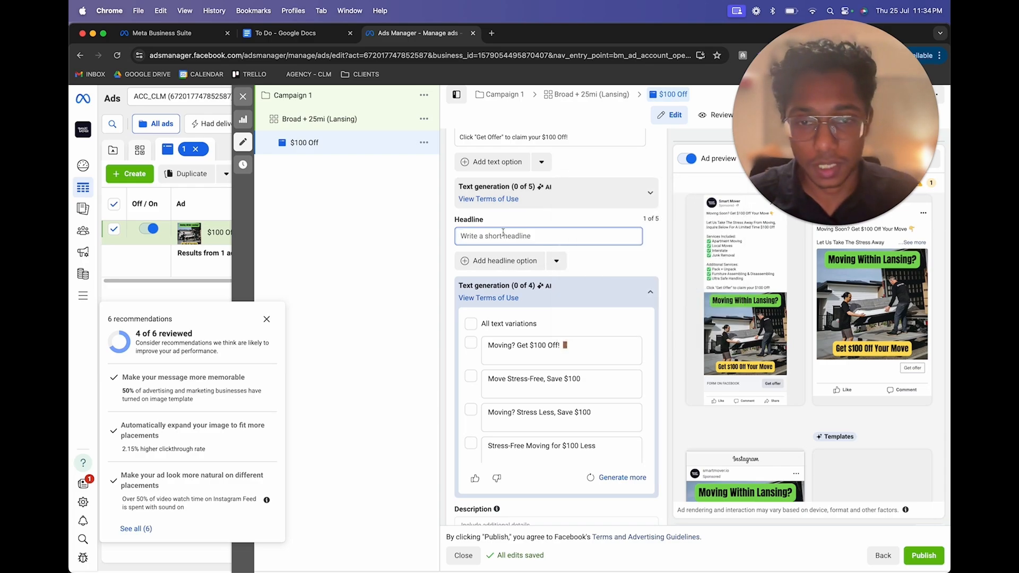
pyautogui.write('Moving Within Lansing?')
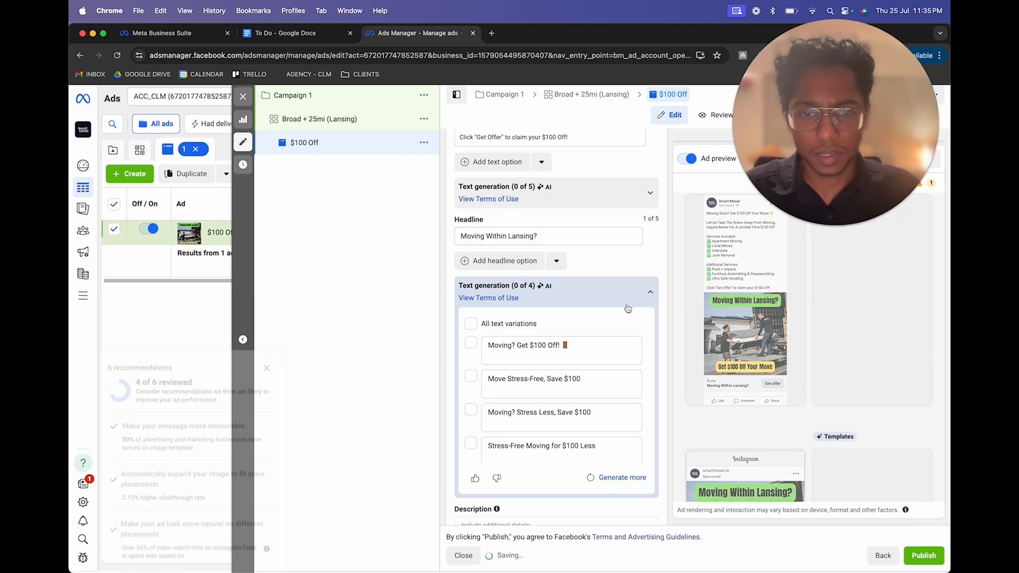
# Collapse the AI headline suggestions and enter the description "Get $100 Off Your Move"
pyautogui.click(649, 292)
pyautogui.click(475, 340)
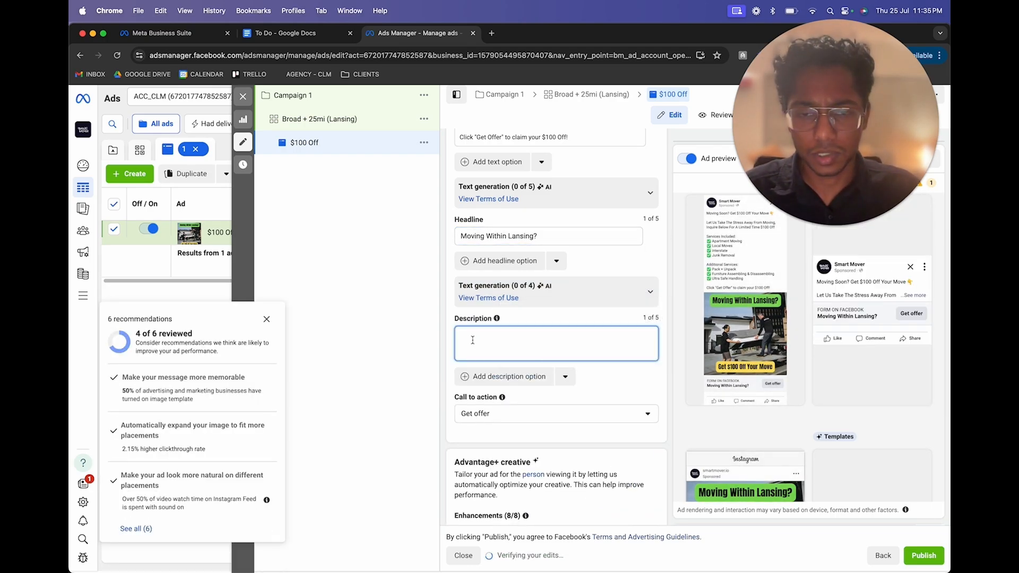
pyautogui.write('Get $')
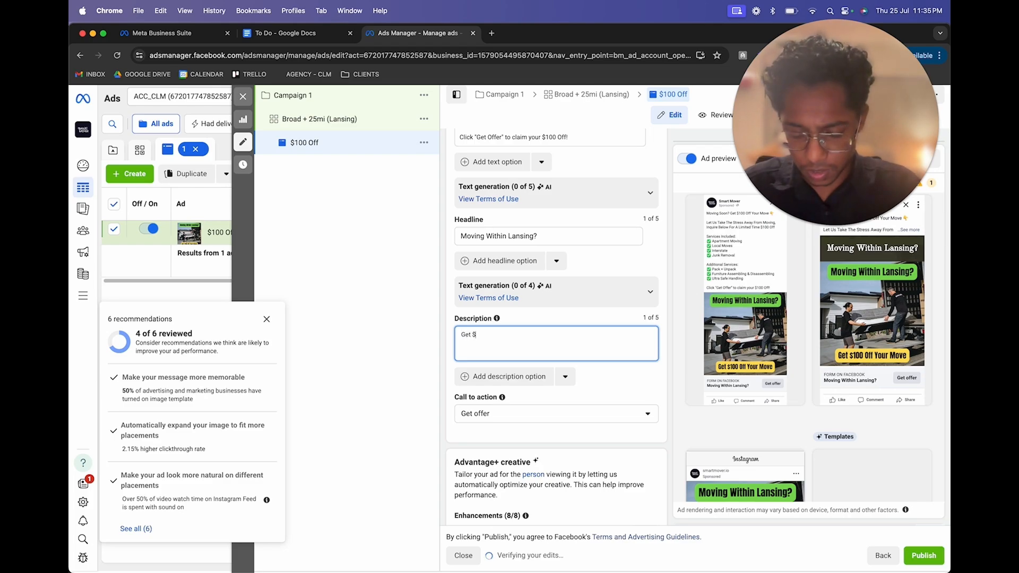
pyautogui.write('100 Off')
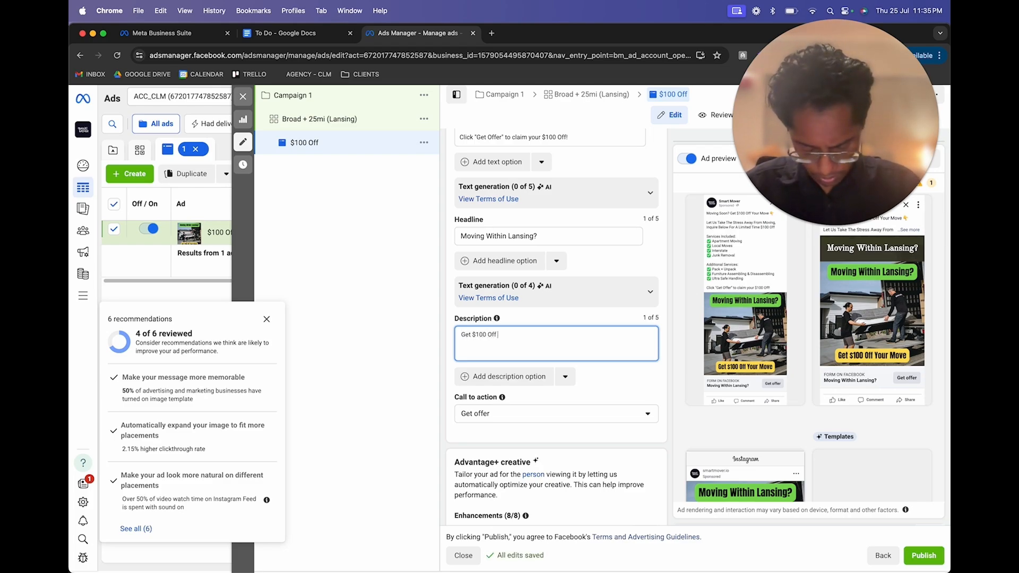
pyautogui.write(' Your Move')
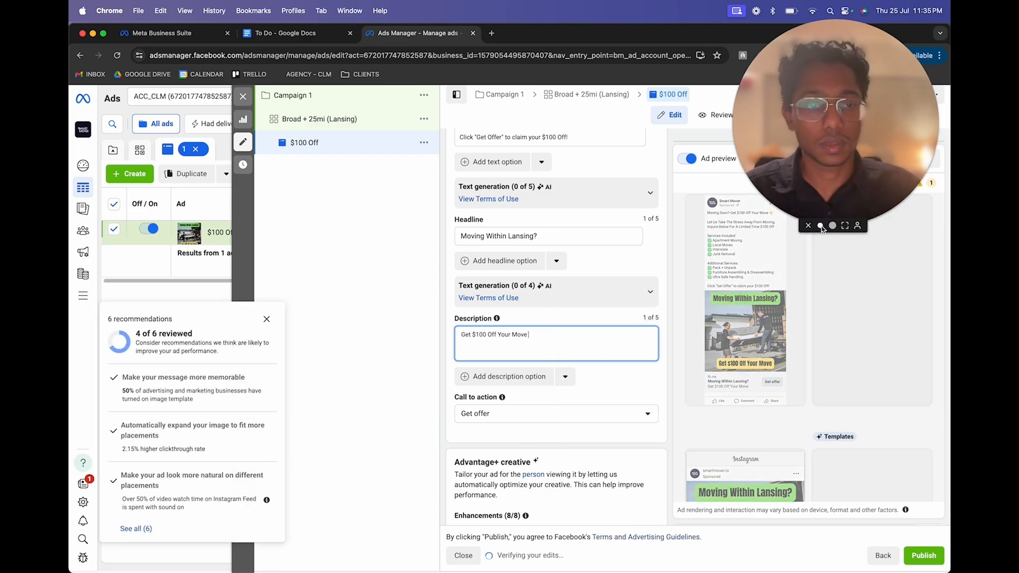
pyautogui.click(819, 226)
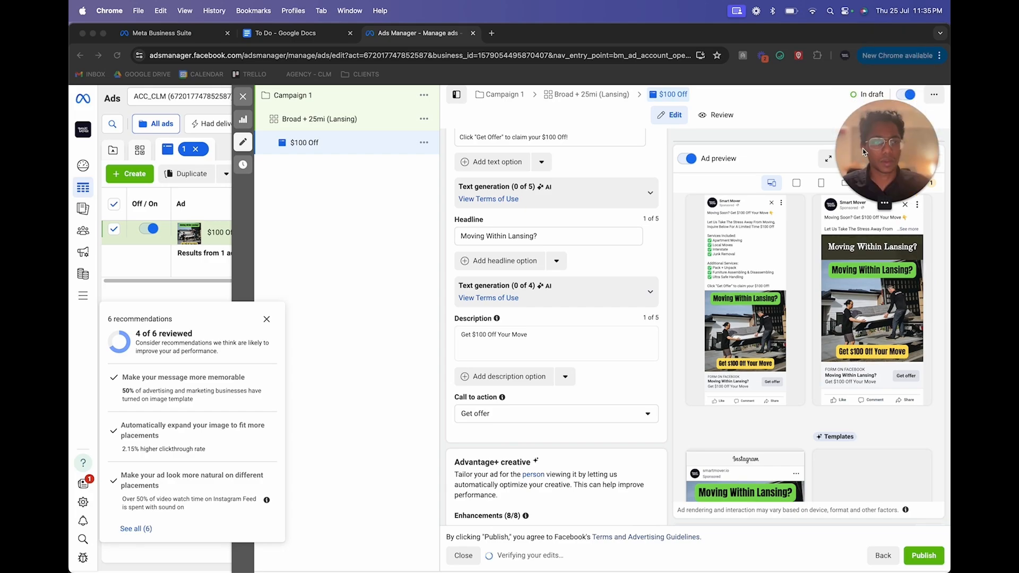
# Copy the 👉 emoji from the JoyPixels extension and add it to the end of the ad description
pyautogui.click(779, 56)
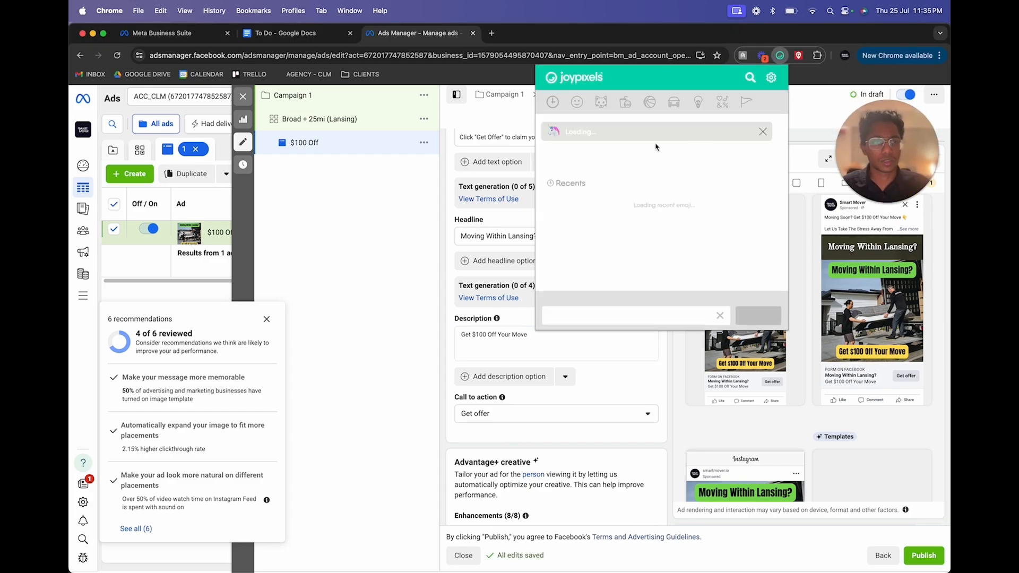
pyautogui.click(600, 171)
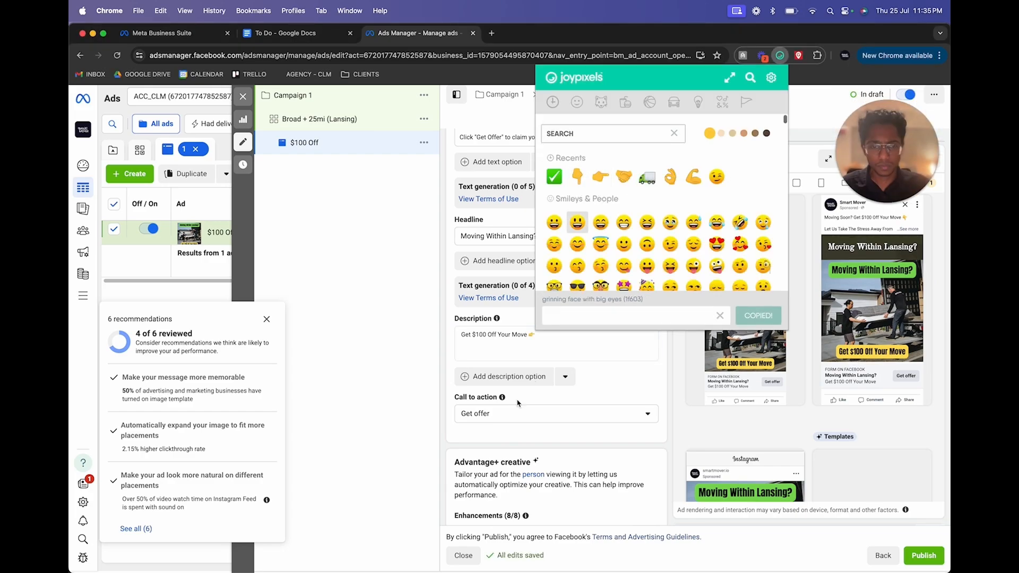
pyautogui.click(485, 348)
pyautogui.write('👉')
pyautogui.click(329, 345)
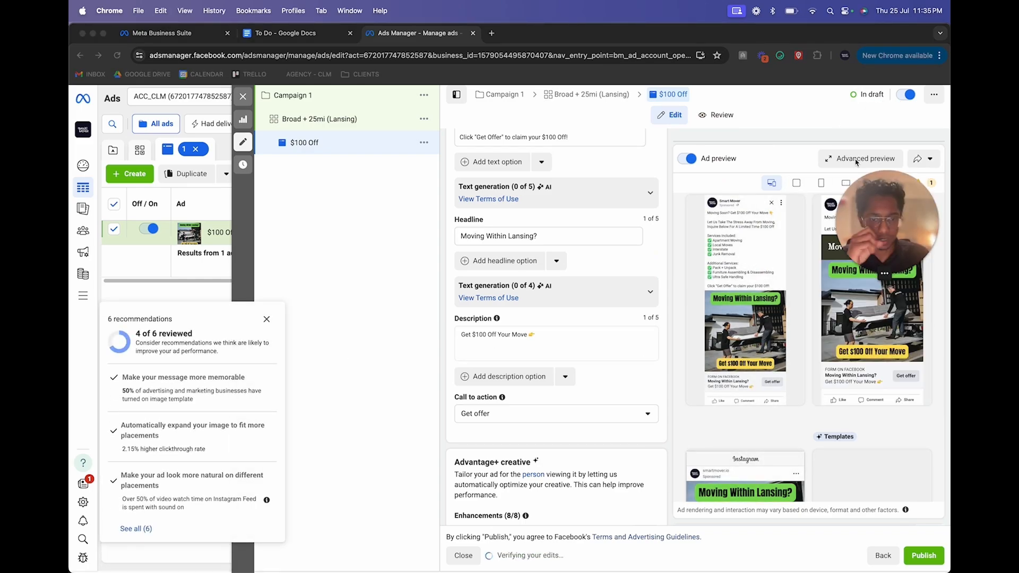
# Open the advanced preview to examine how the ad looks across its placements
pyautogui.click(855, 162)
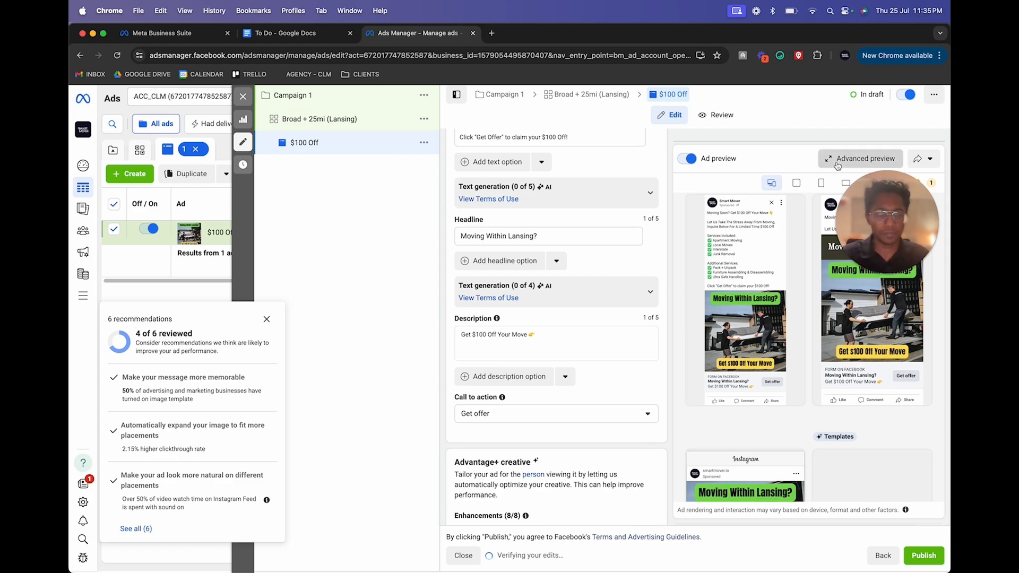
pyautogui.click(856, 159)
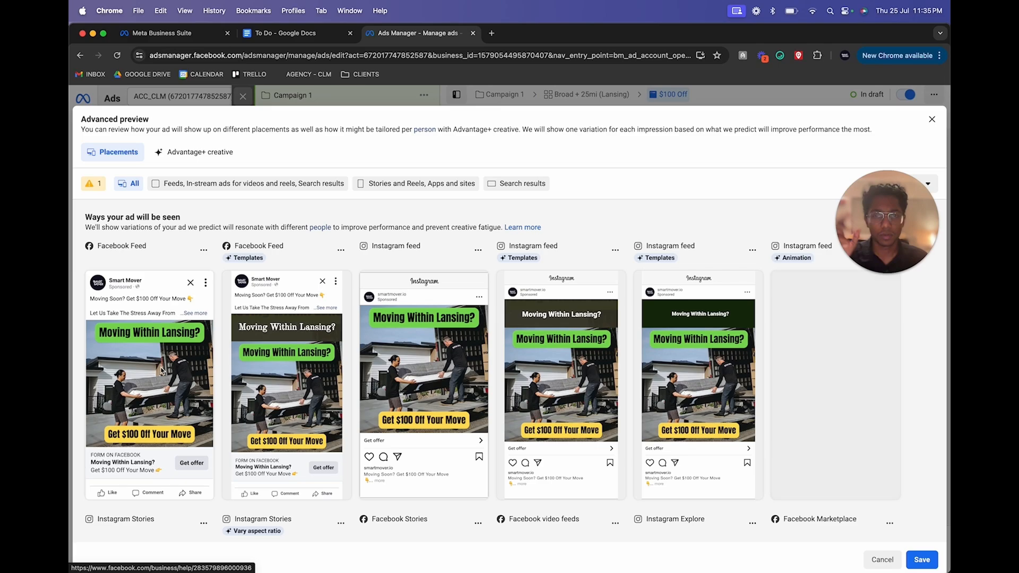
# Examine the Facebook Feed and Instagram feed versions of the ad up close in the advanced preview
pyautogui.scroll(5, 161, 370)
pyautogui.hscroll(-3, 161, 370)
pyautogui.scroll(3, 162, 370)
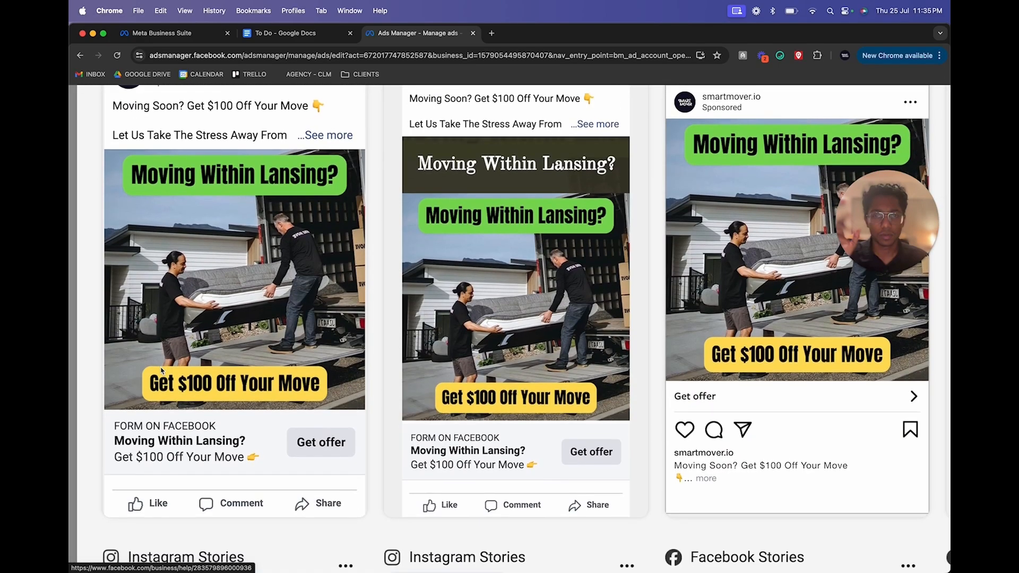
pyautogui.scroll(3, 305, 361)
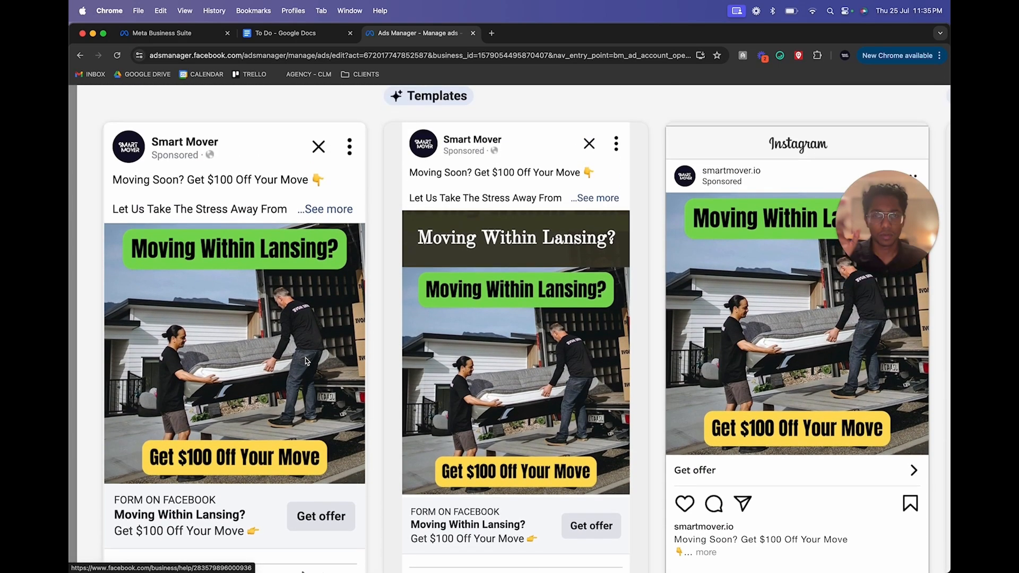
pyautogui.scroll(-2, 305, 338)
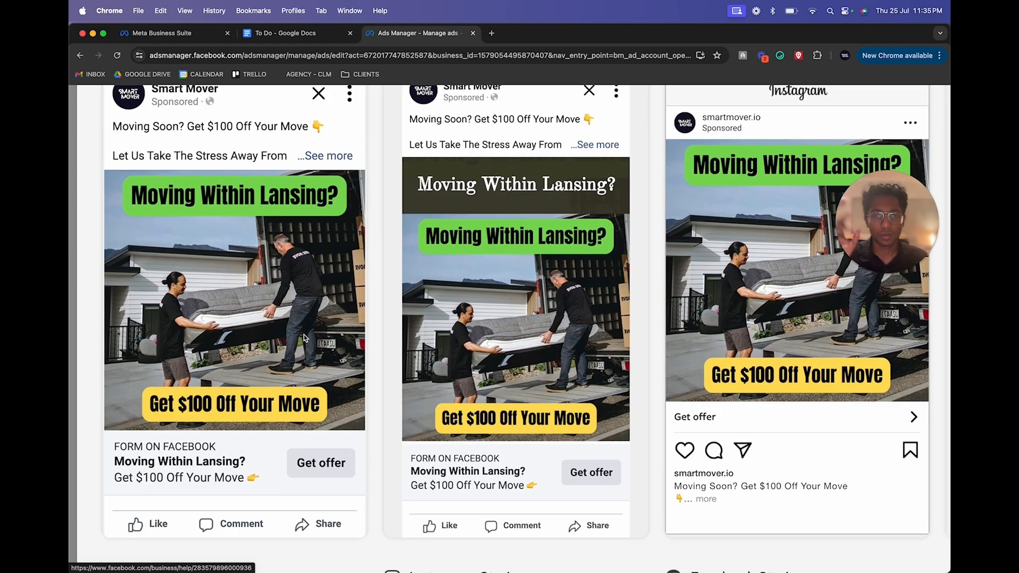
pyautogui.scroll(-5, 305, 337)
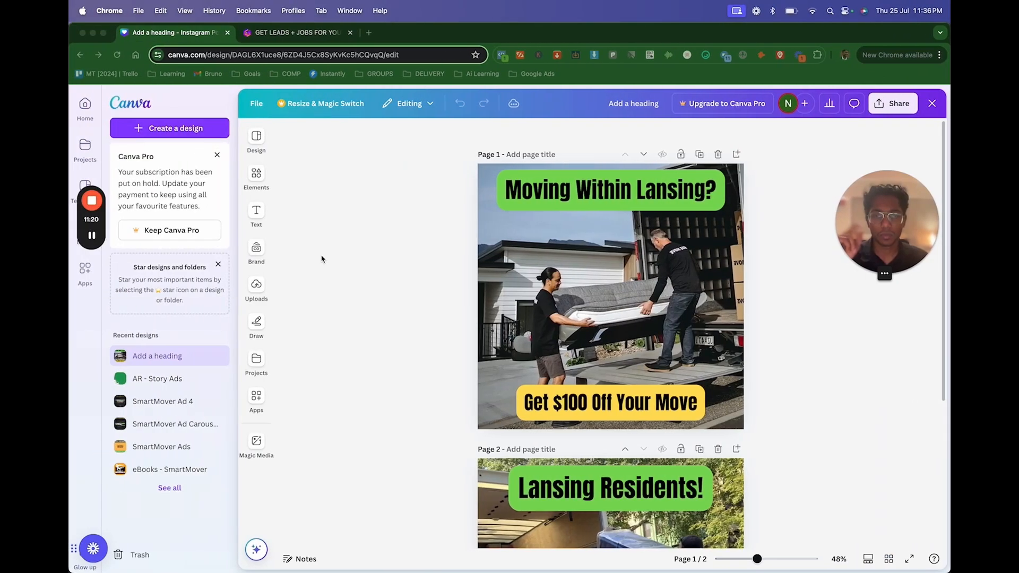
# Review the form setup notes in the Gamma presentation about getting moving leads, and return to Ads Manager
pyautogui.click(297, 32)
pyautogui.scroll(-10, 468, 402)
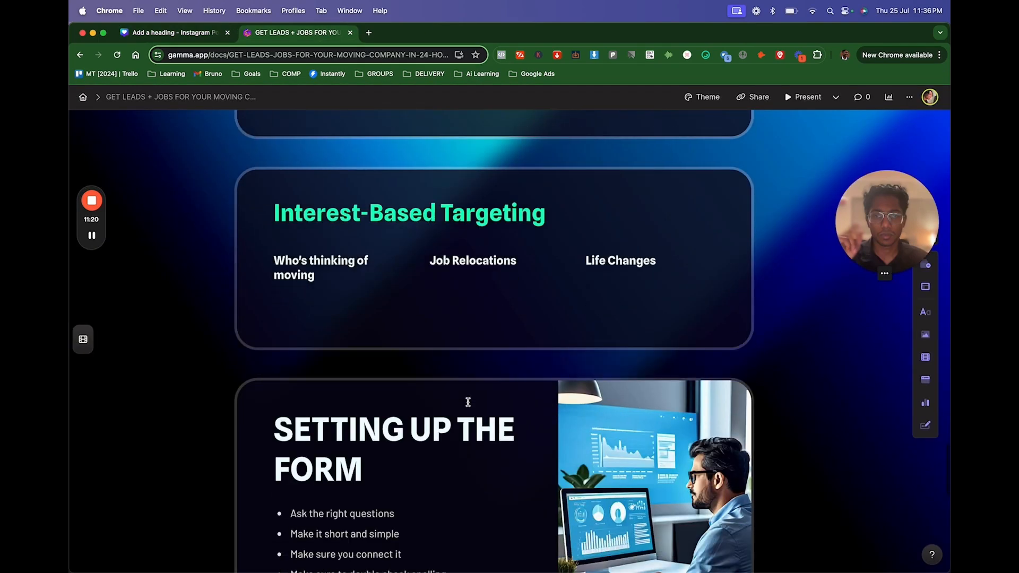
pyautogui.scroll(12, 468, 402)
pyautogui.scroll(-2, 468, 403)
pyautogui.hotkey('ctrl', 'Right')
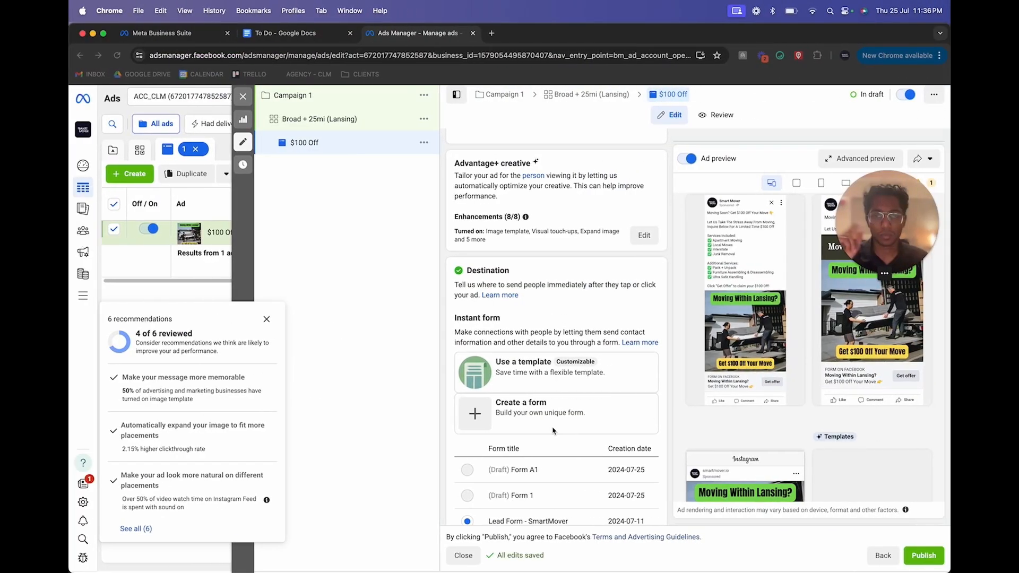
# Start creating a new instant form for the ad's destination and collapse the auto-generated form notice
pyautogui.scroll(-2, 508, 385)
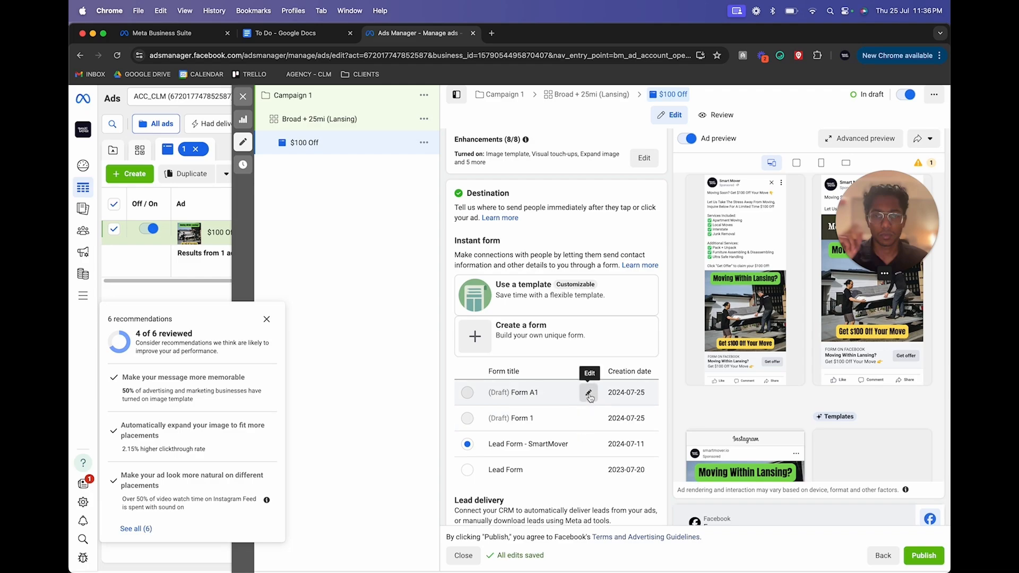
pyautogui.scroll(-3, 589, 397)
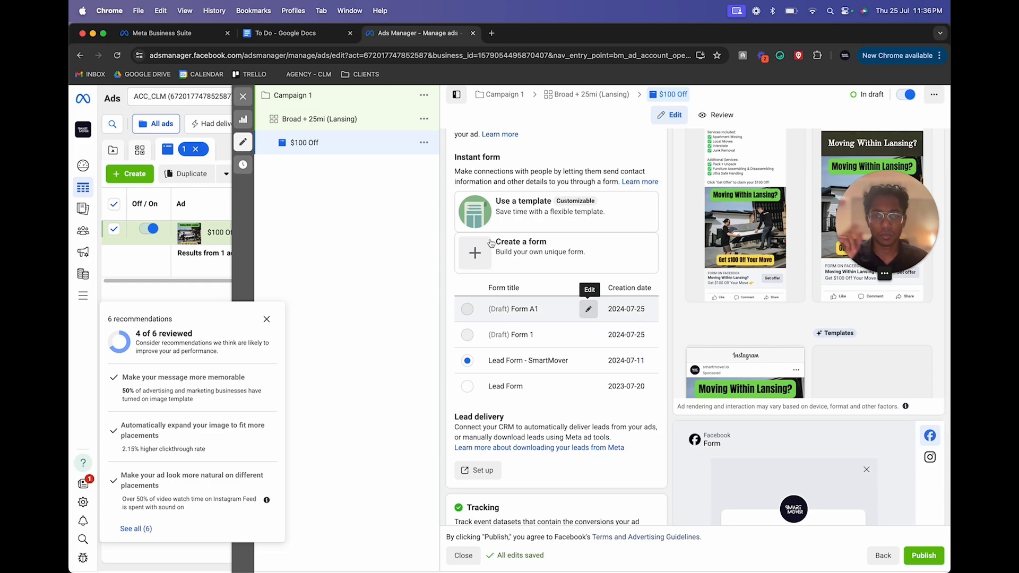
pyautogui.click(541, 256)
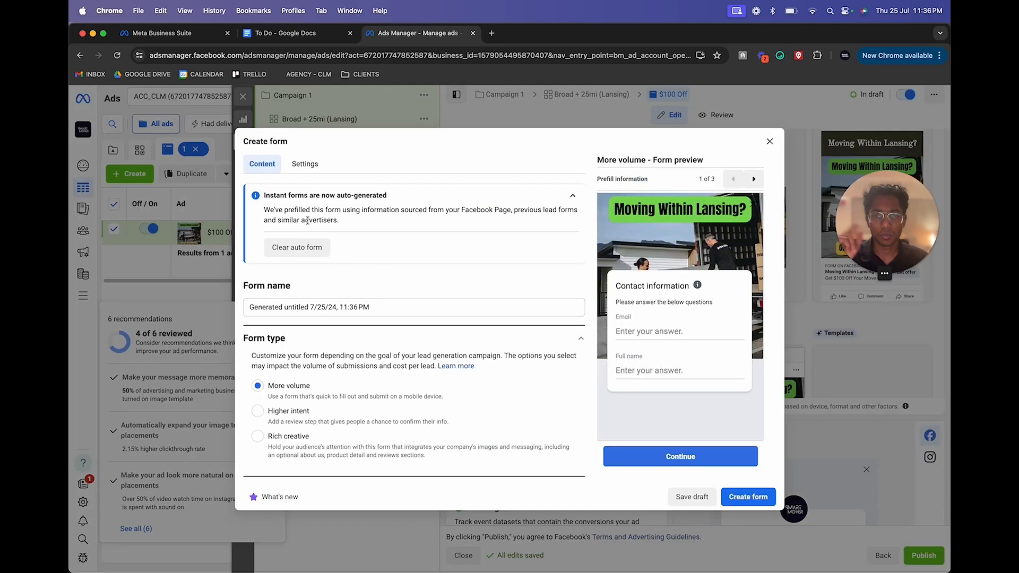
pyautogui.click(573, 195)
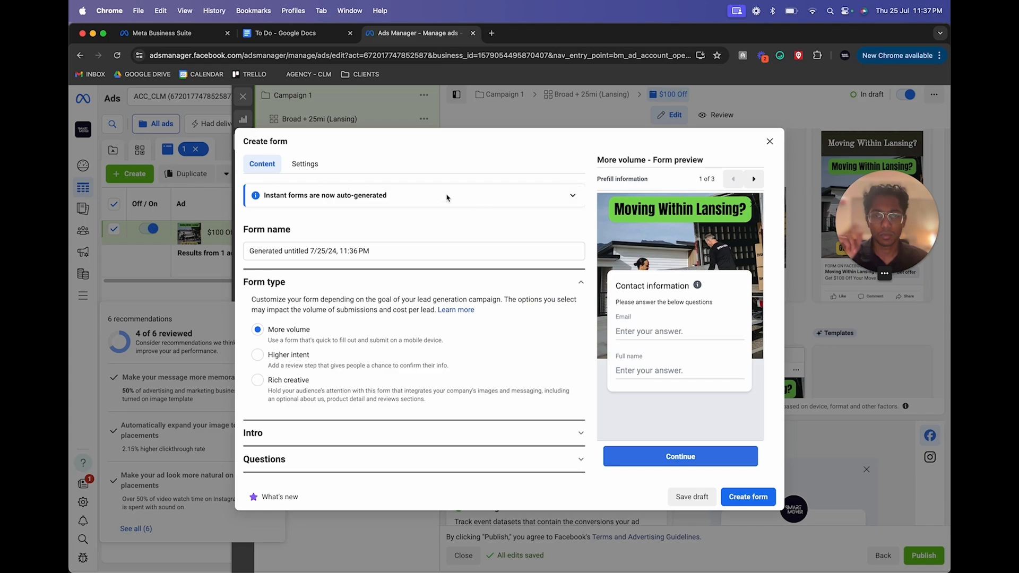
# Set the new form's sharing to Open and return to its content
pyautogui.click(305, 163)
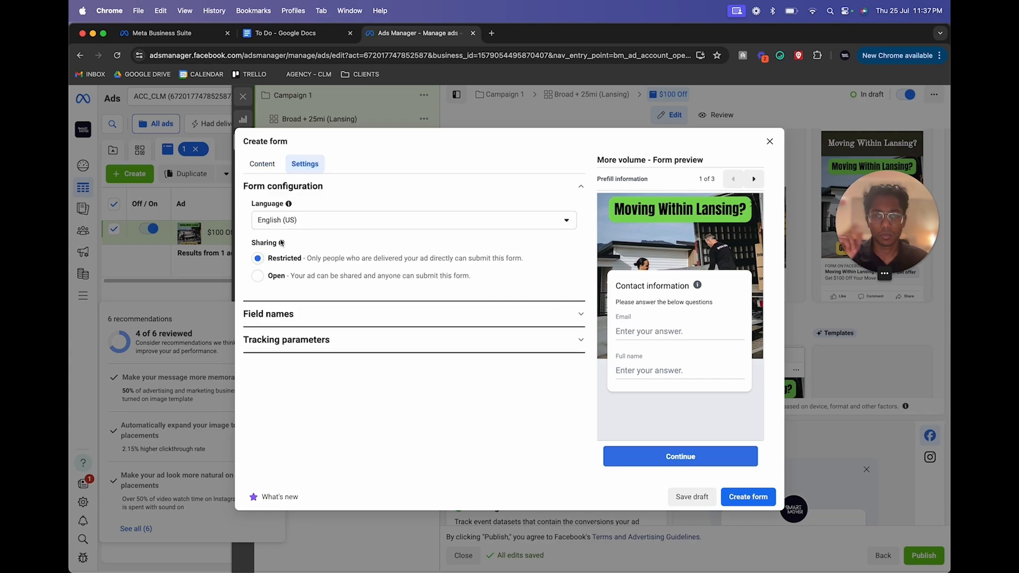
pyautogui.click(266, 281)
pyautogui.click(263, 164)
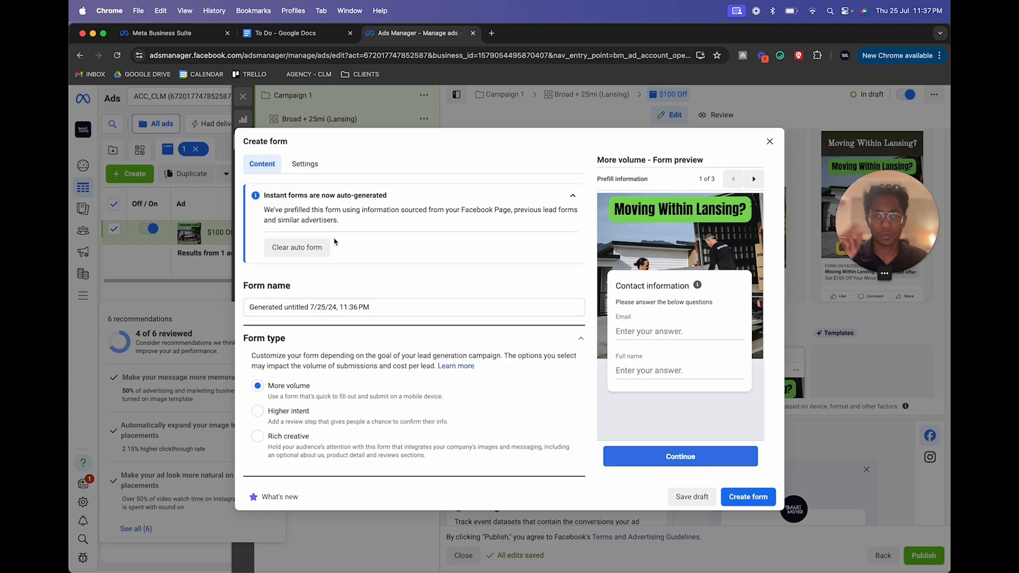
# Collapse the form type section, expand the intro section and add a greeting to the form
pyautogui.tripleClick(367, 307)
pyautogui.click(371, 306)
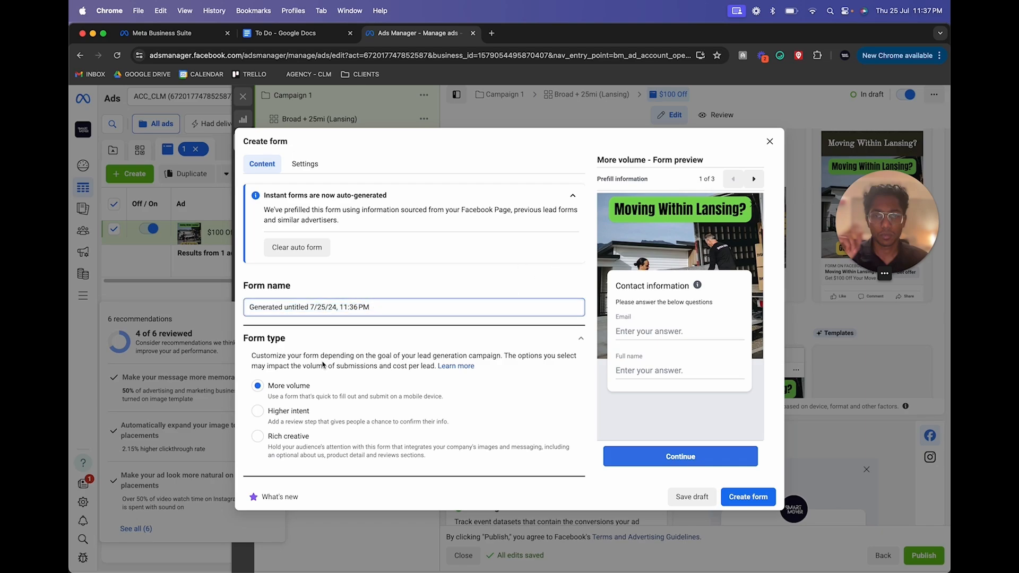
pyautogui.scroll(-3, 273, 353)
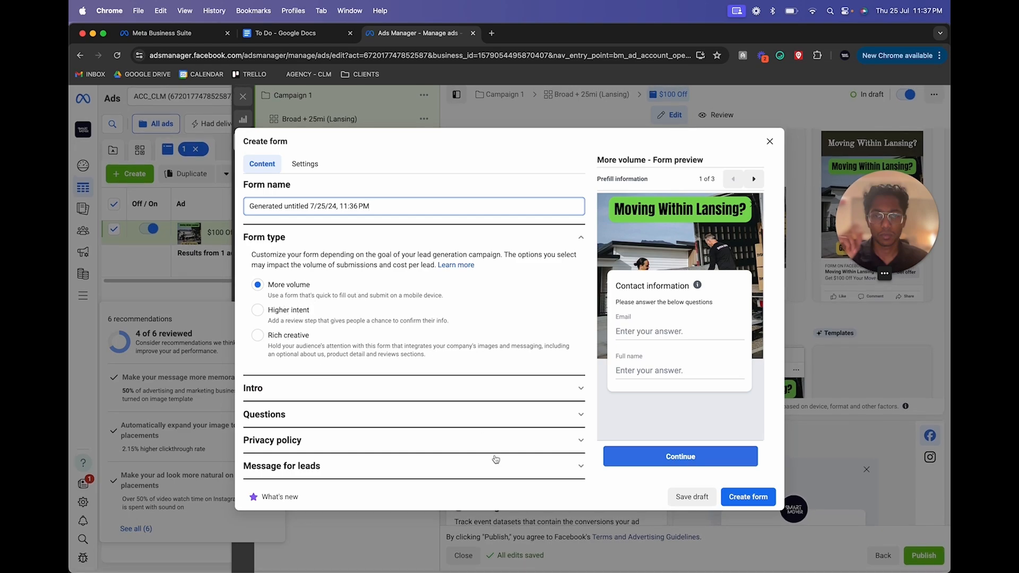
pyautogui.click(510, 239)
pyautogui.click(287, 359)
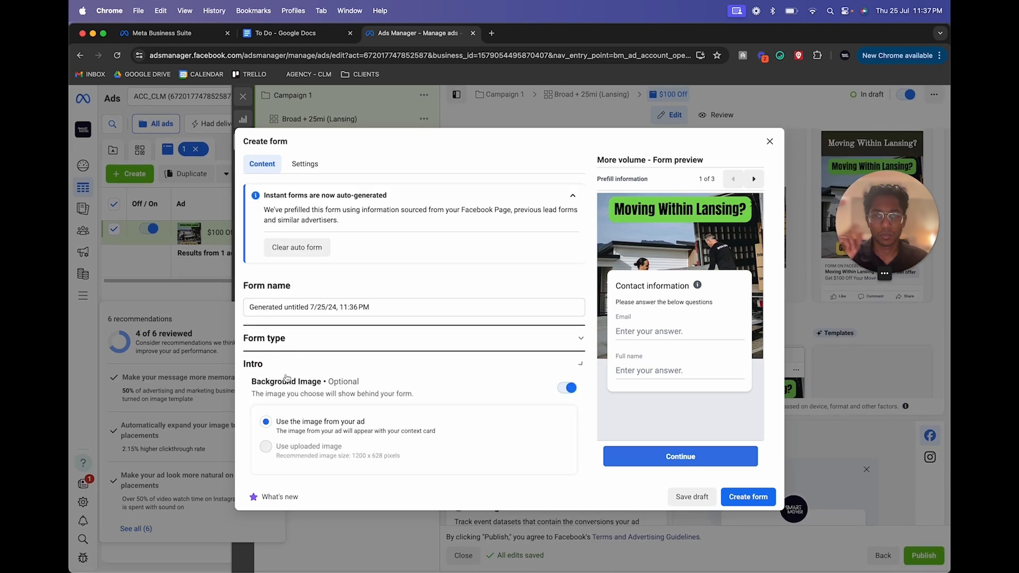
pyautogui.scroll(-3, 306, 285)
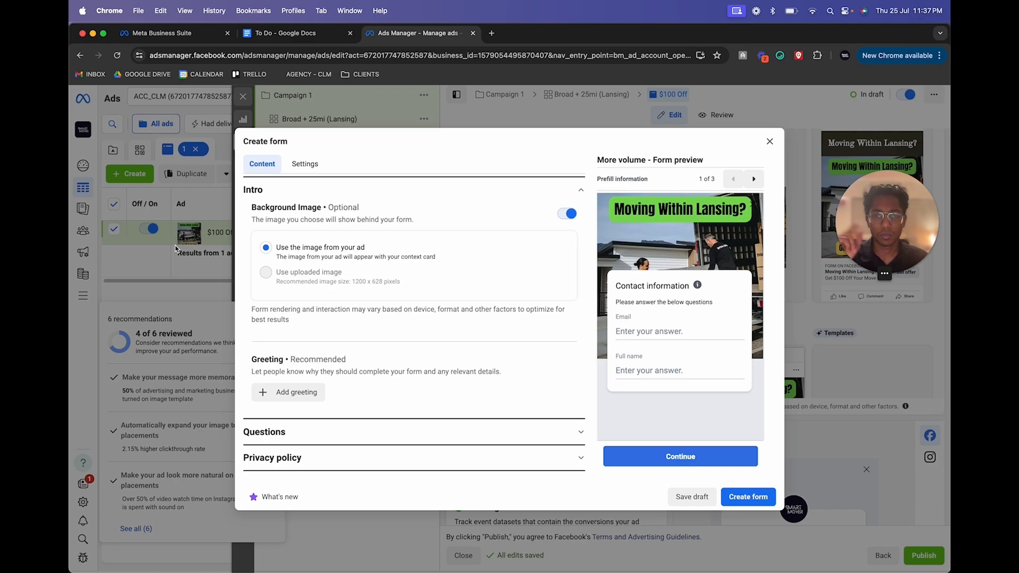
pyautogui.scroll(-1, 353, 254)
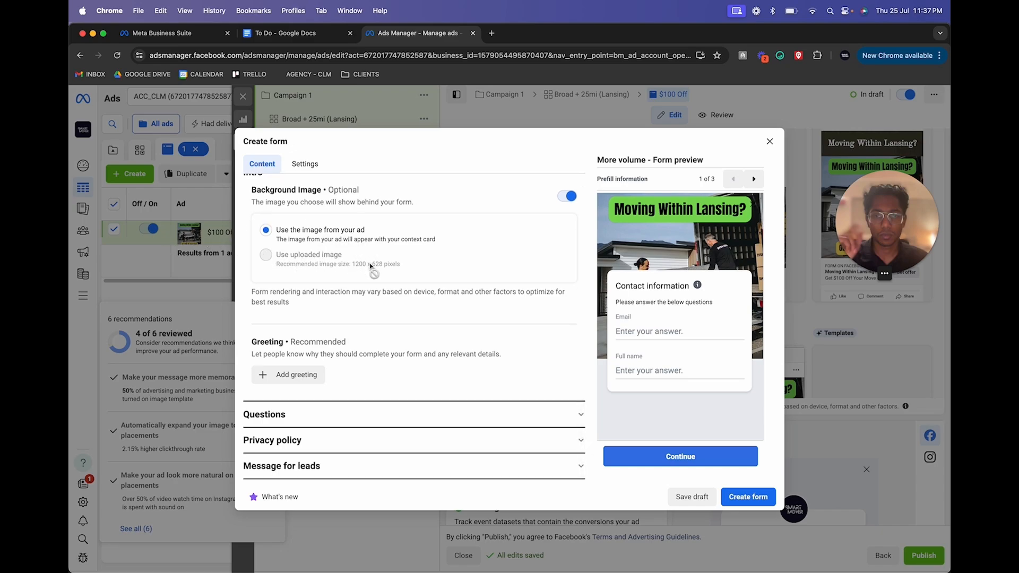
pyautogui.click(297, 373)
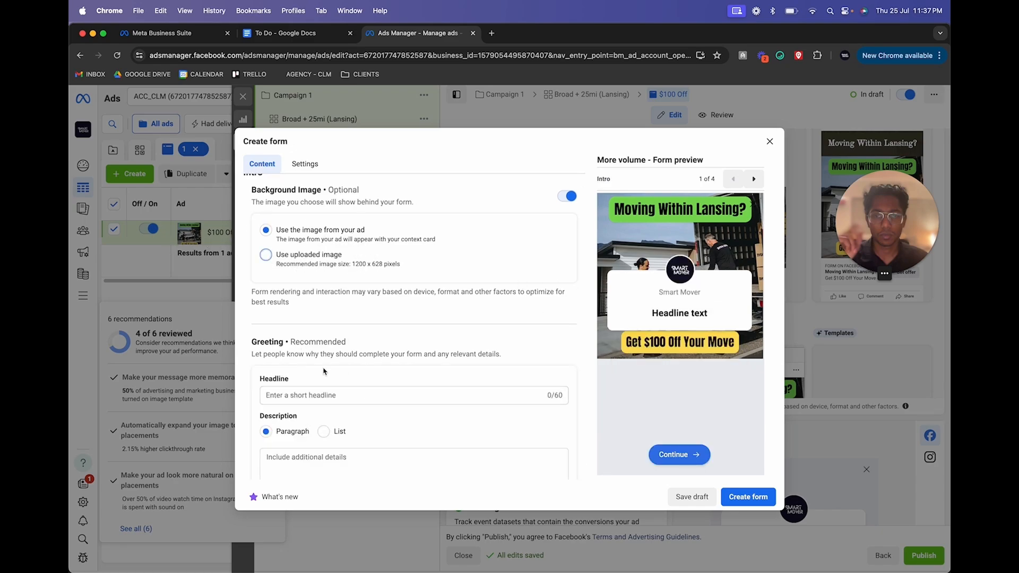
# Enter the greeting headline "Want $100 Off Your Move?"
pyautogui.click(302, 396)
pyautogui.write('Moving ')
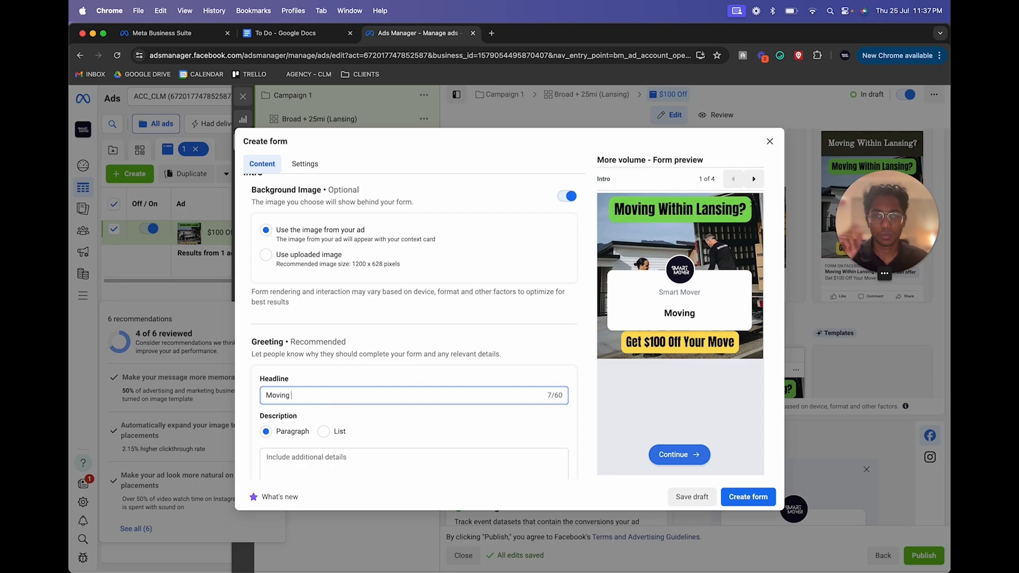
pyautogui.write('Within Lansing')
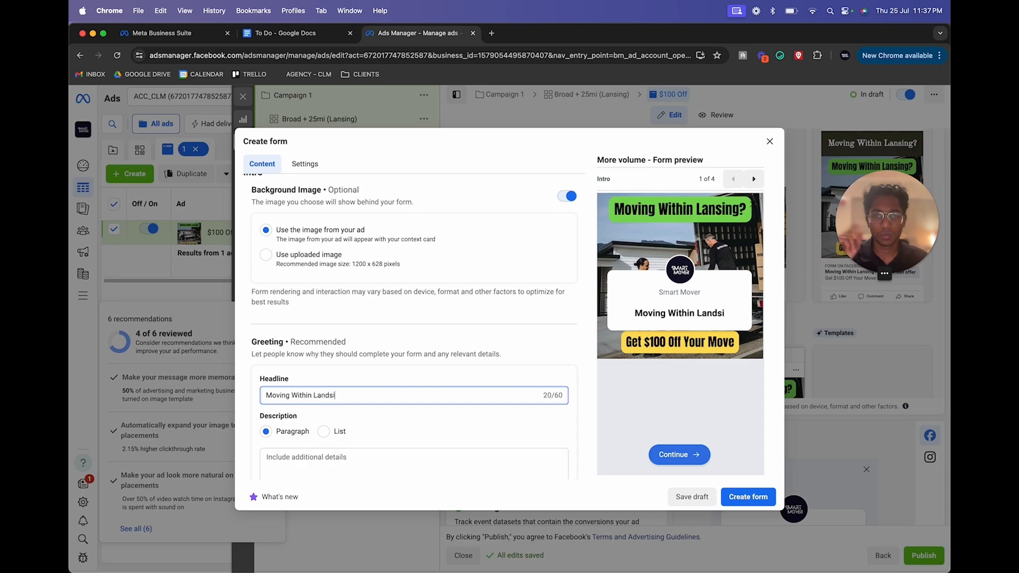
pyautogui.press('super+a')
pyautogui.write('Want ')
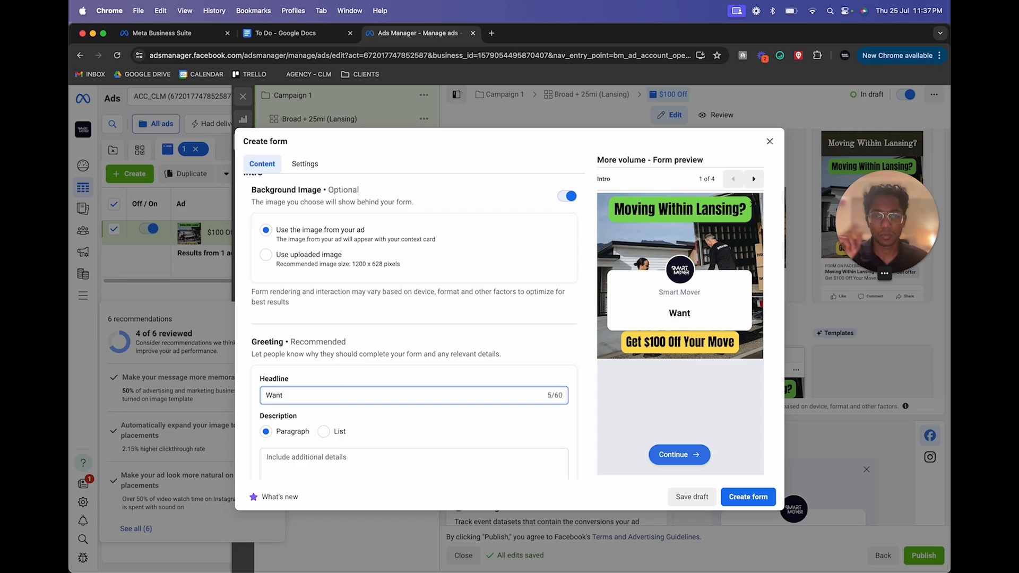
pyautogui.write('$100 Off Yo')
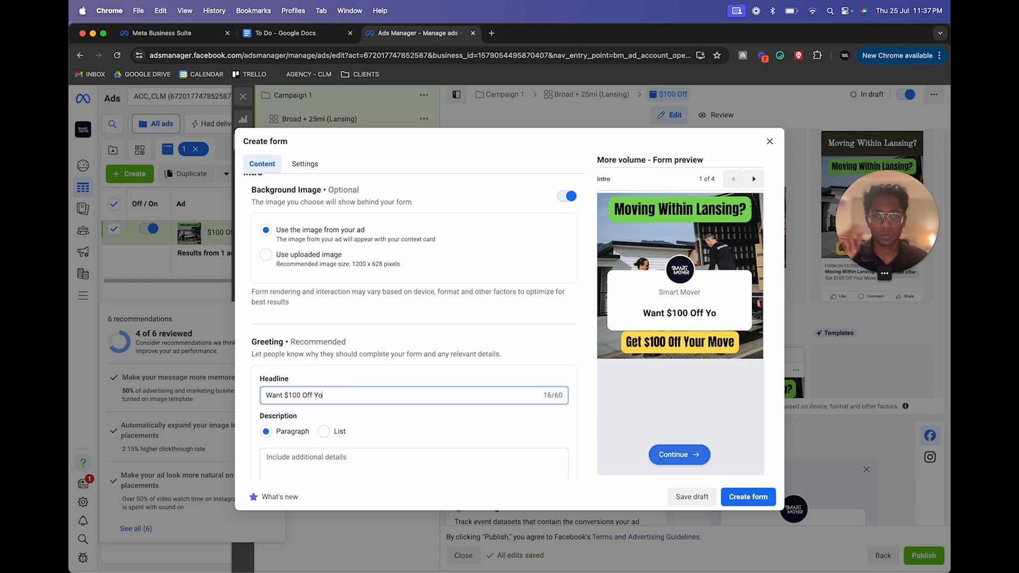
pyautogui.write('ur Move?')
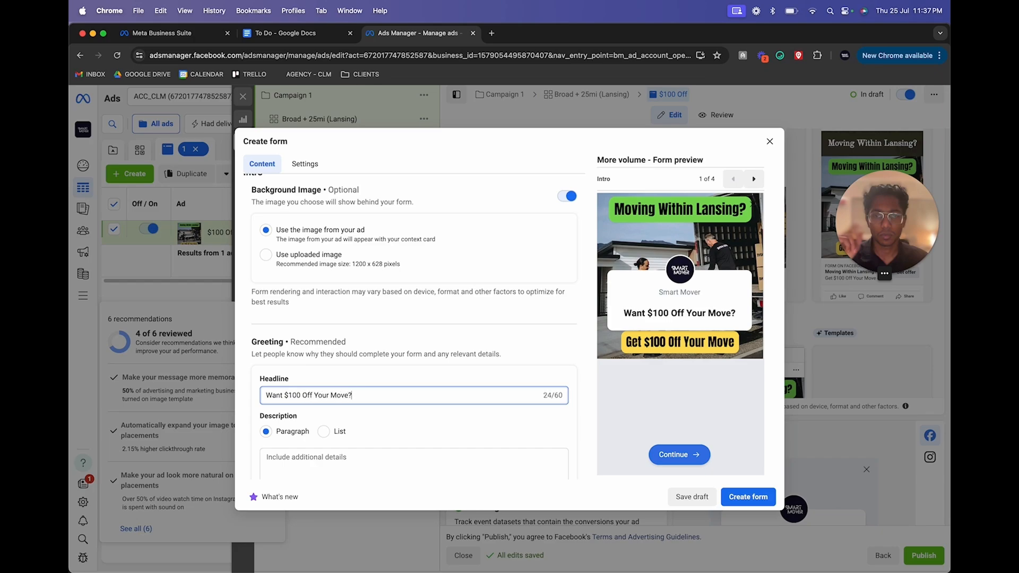
# Enter the greeting's paragraph description "Please answer a few questions and our expert movers will reach out within the hour."
pyautogui.click(338, 464)
pyautogui.write('PLea')
pyautogui.press('BackSpace')
pyautogui.press('BackSpace')
pyautogui.press('BackSpace')
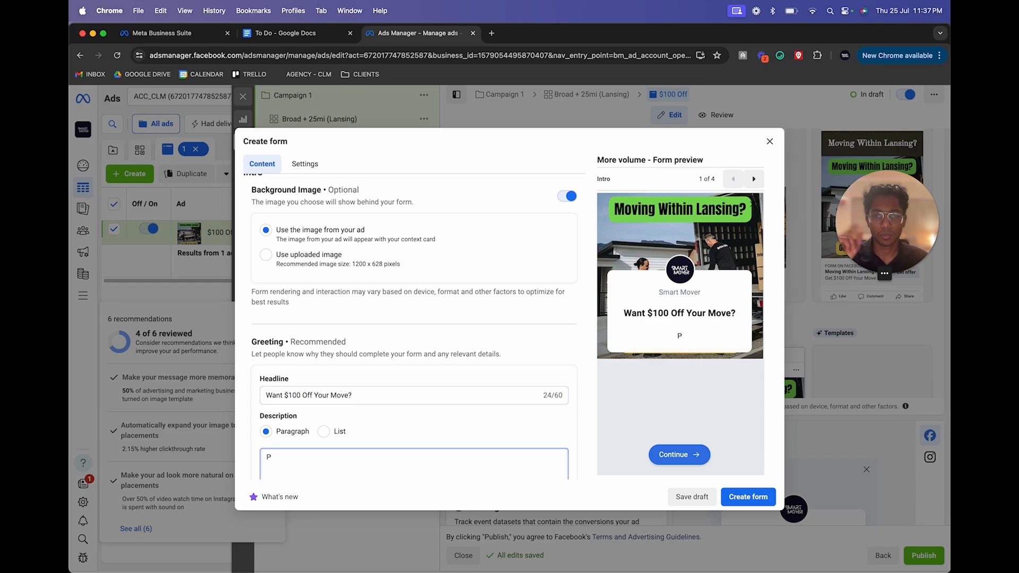
pyautogui.write('lease answer a few questions ')
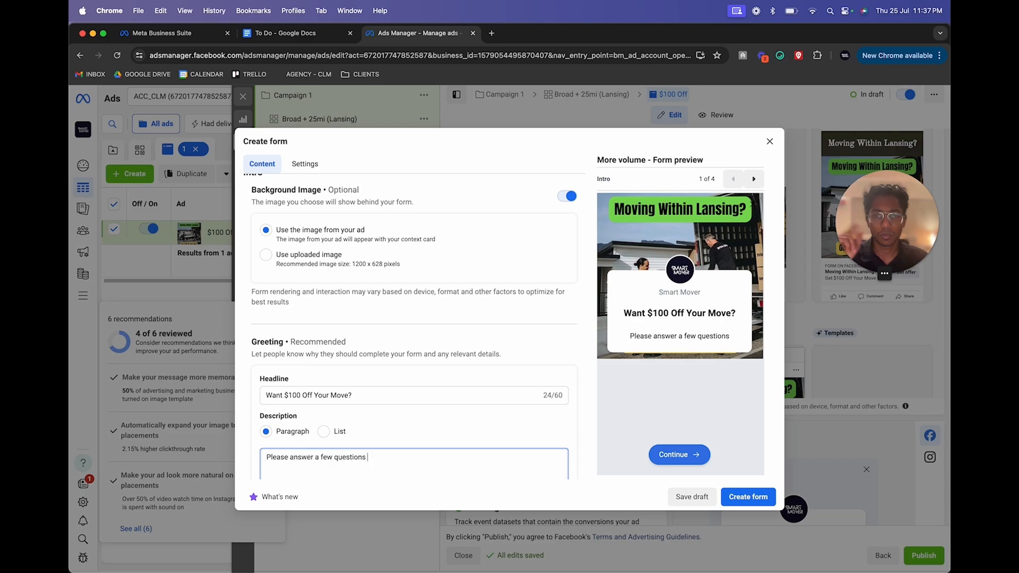
pyautogui.write('and our exper')
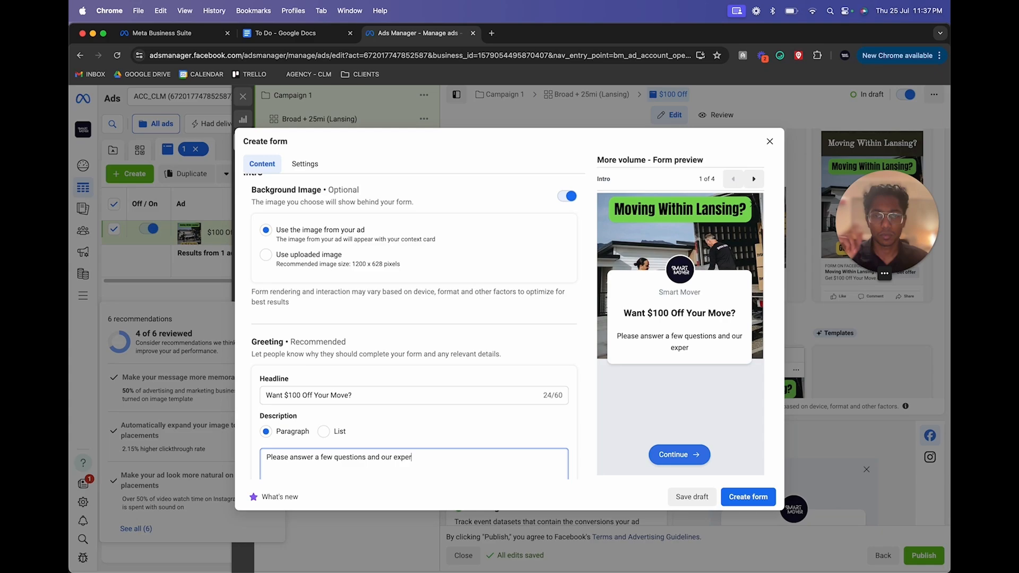
pyautogui.write('t movers will reach out in')
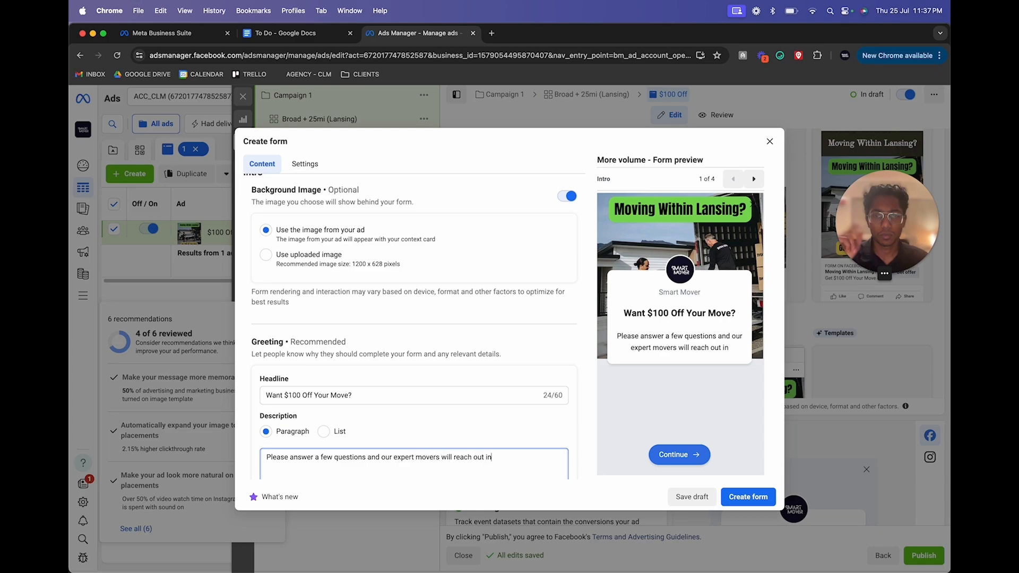
pyautogui.press('BackSpace')
pyautogui.press('BackSpace')
pyautogui.write('within the ')
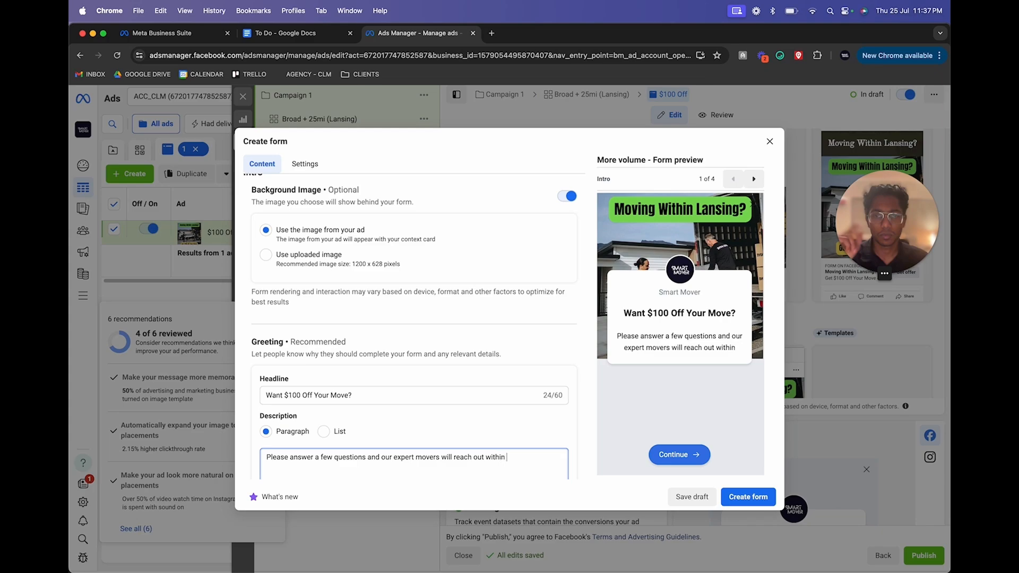
pyautogui.write('hour')
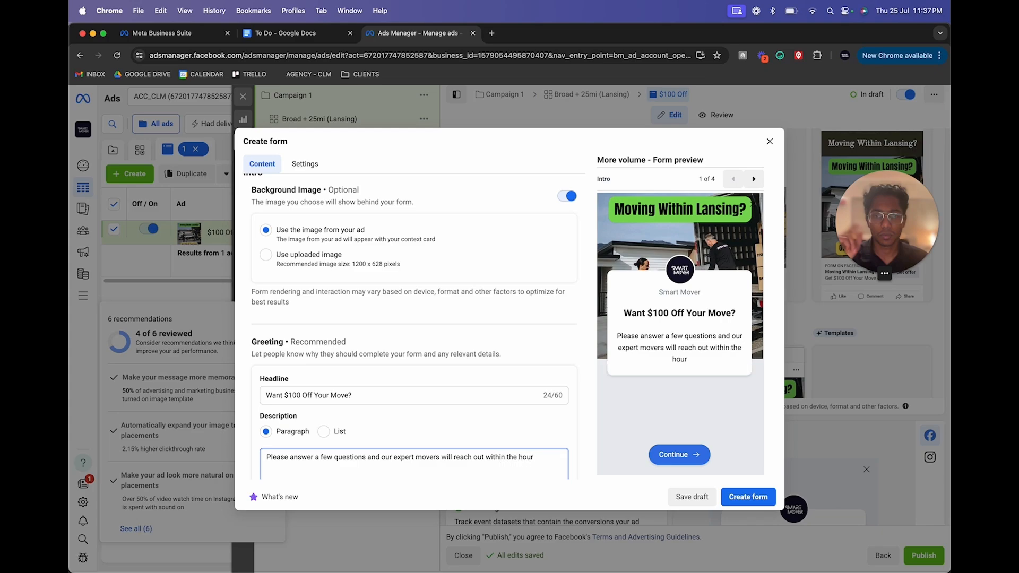
pyautogui.write('.')
# Expand the form's questions section and move the Full name field above Email in the prefill questions
pyautogui.scroll(-5, 367, 452)
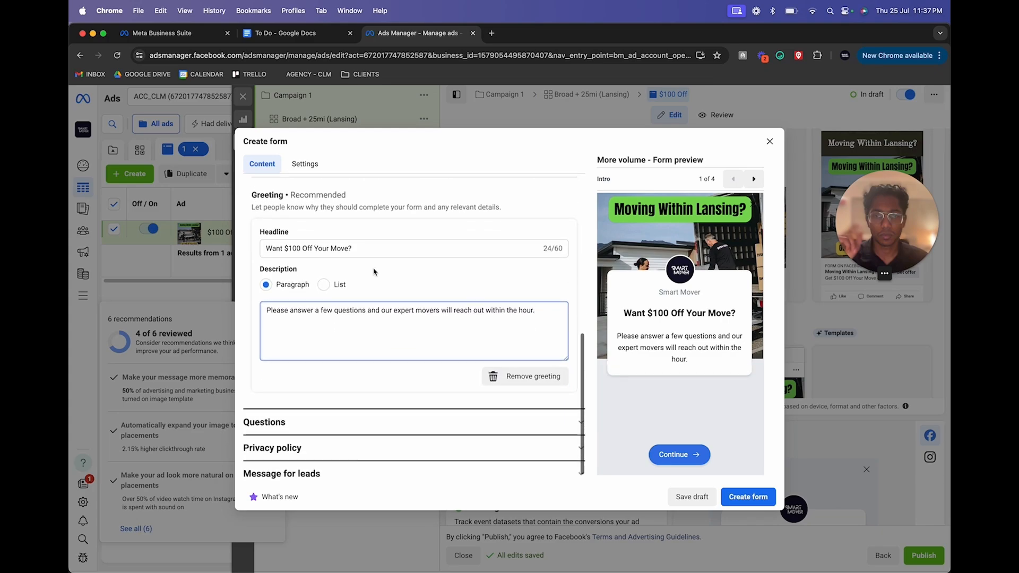
pyautogui.click(332, 409)
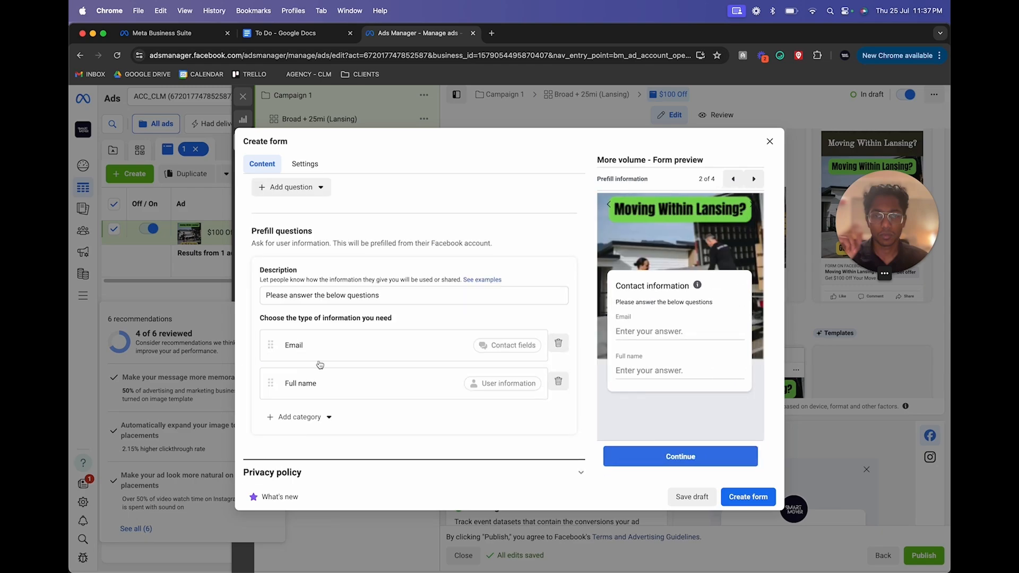
pyautogui.moveTo(291, 375); pyautogui.dragTo(290, 339)
# Add a multiple choice question to the form's custom questions
pyautogui.scroll(1, 324, 321)
pyautogui.scroll(3, 324, 321)
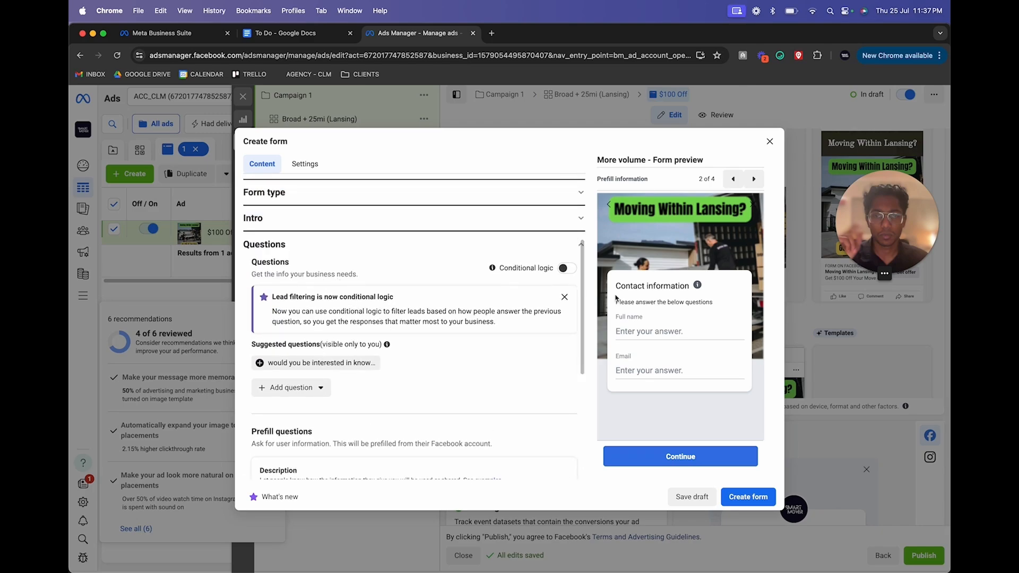
pyautogui.scroll(-2, 447, 370)
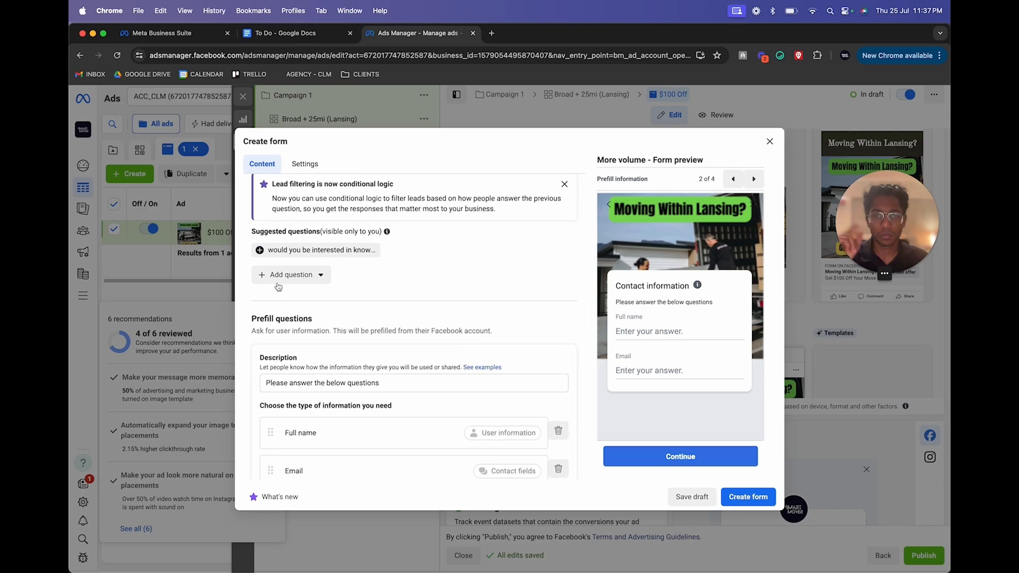
pyautogui.scroll(3, 320, 301)
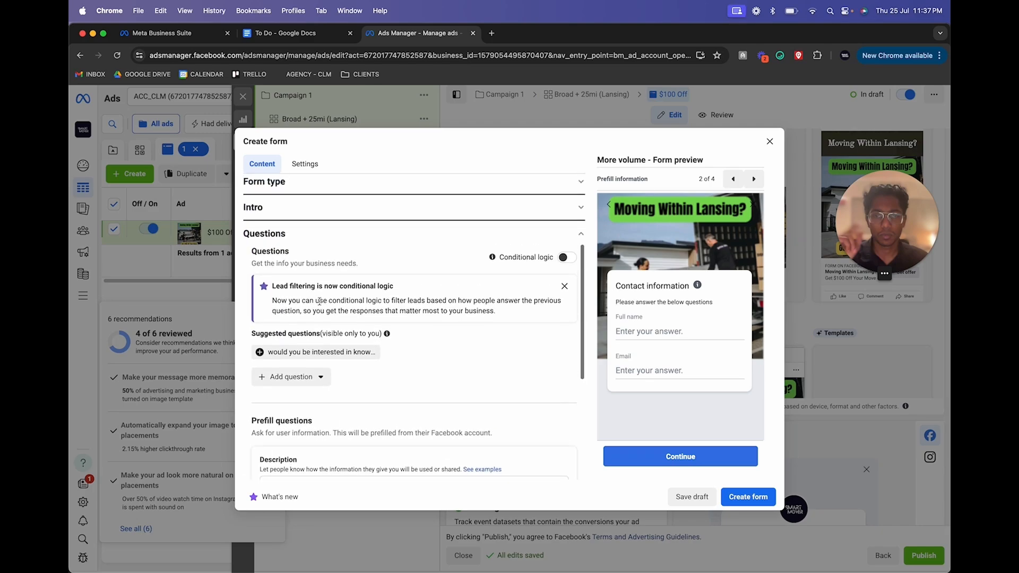
pyautogui.click(297, 377)
pyautogui.click(319, 411)
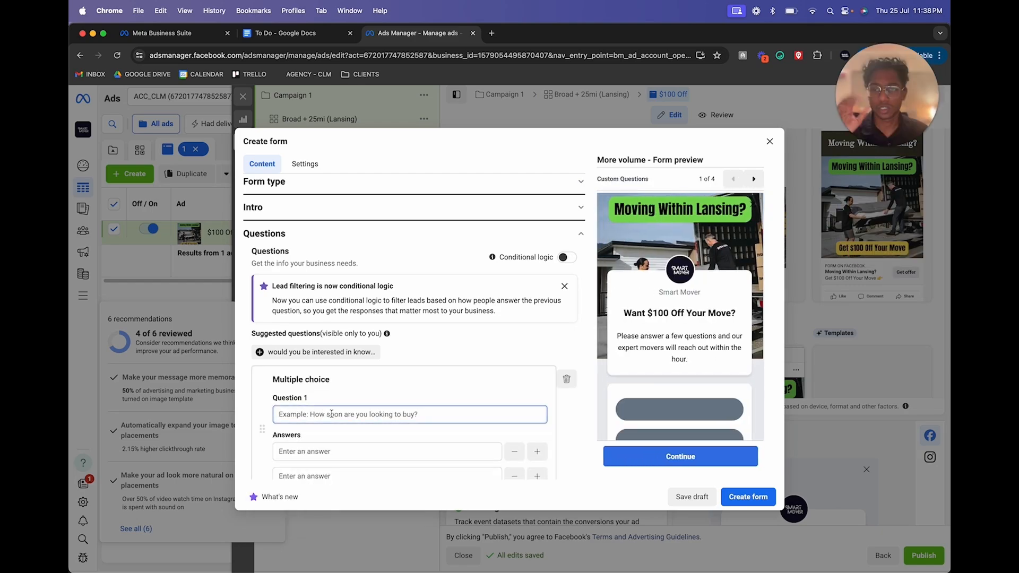
# Set the multiple choice question to "Move Type:" with the first two answers "Apartment" and "2-3 Bedroom House"
pyautogui.write('Move Type')
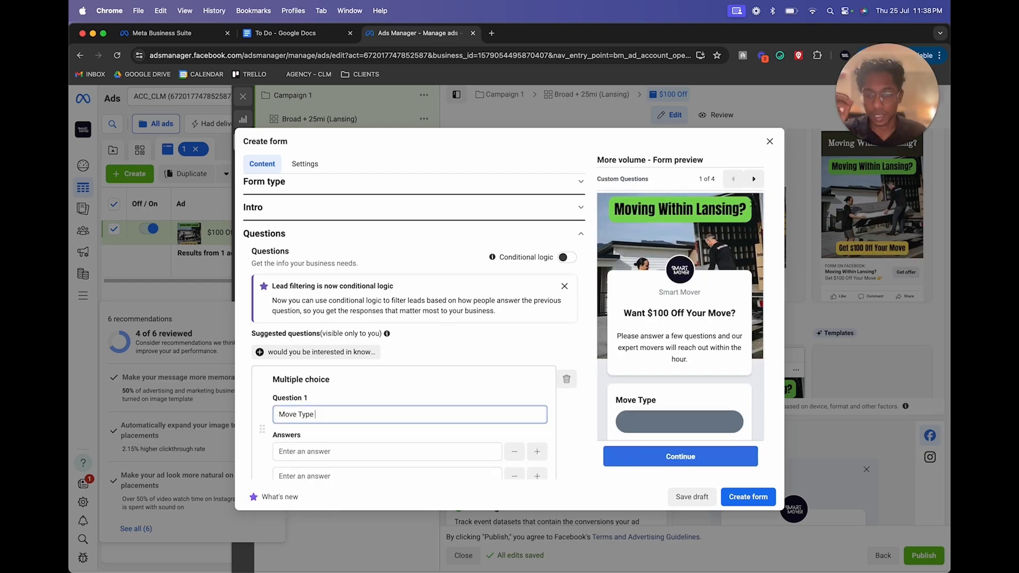
pyautogui.scroll(-2, 314, 372)
pyautogui.click(314, 361)
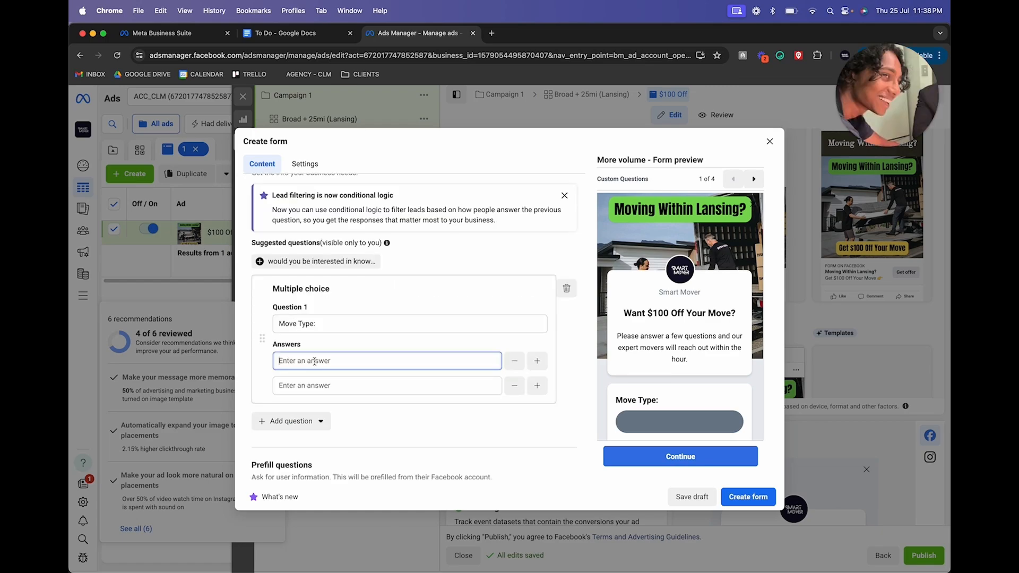
pyautogui.write('Apartment')
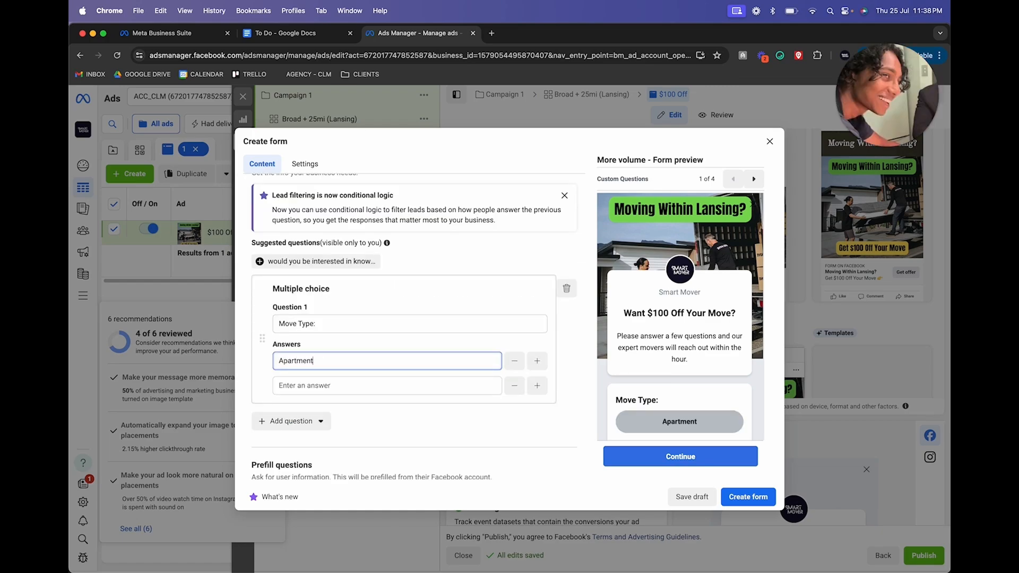
pyautogui.click(314, 384)
pyautogui.write('2')
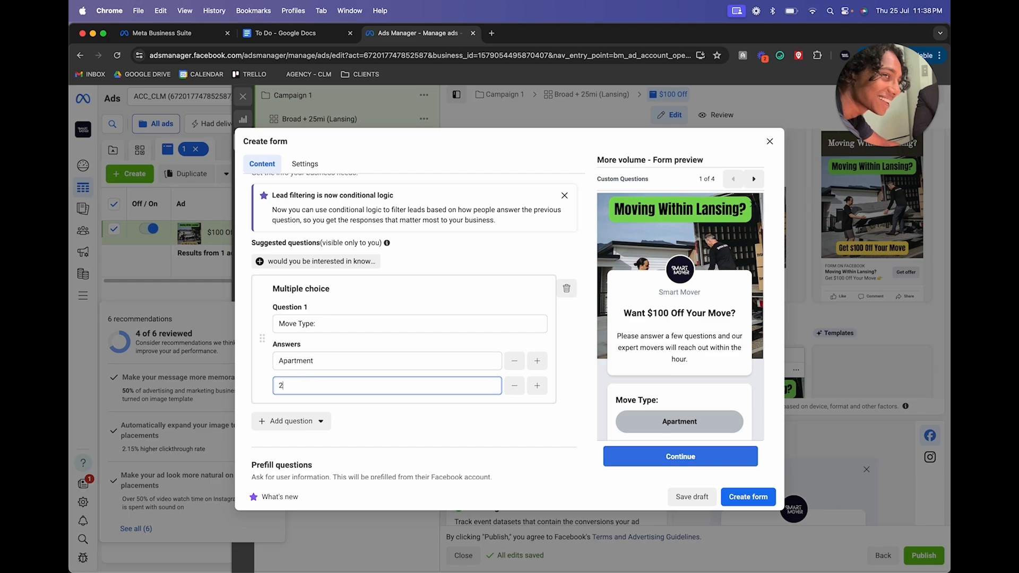
pyautogui.write('-3 Bedroom House')
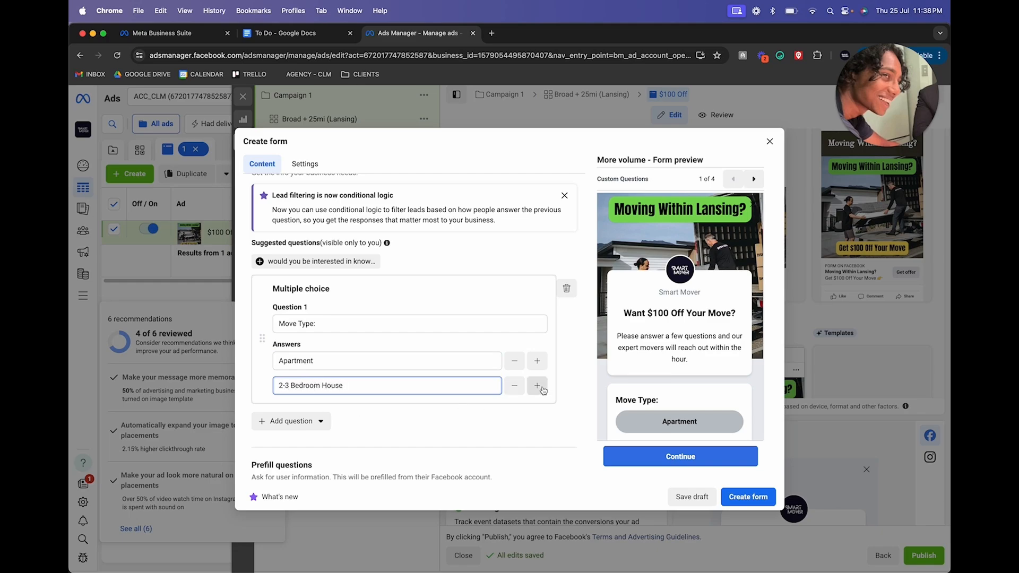
# Add the answers "4+ Bedroom House" and "Office Relocation" to the Move Type question, leaving no blank answer
pyautogui.click(537, 385)
pyautogui.click(319, 411)
pyautogui.write('4')
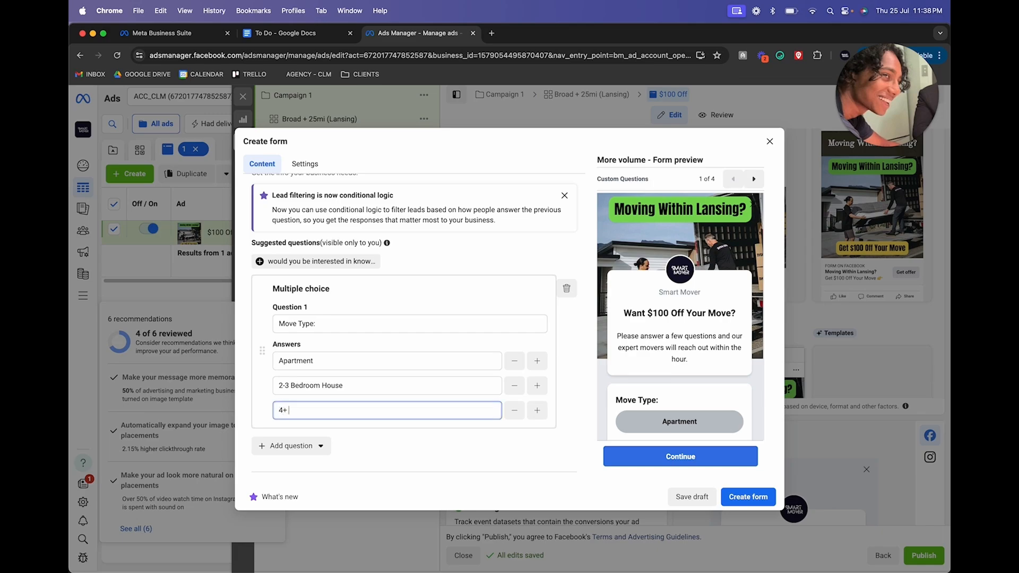
pyautogui.write('+ Bedroom House')
pyautogui.click(536, 411)
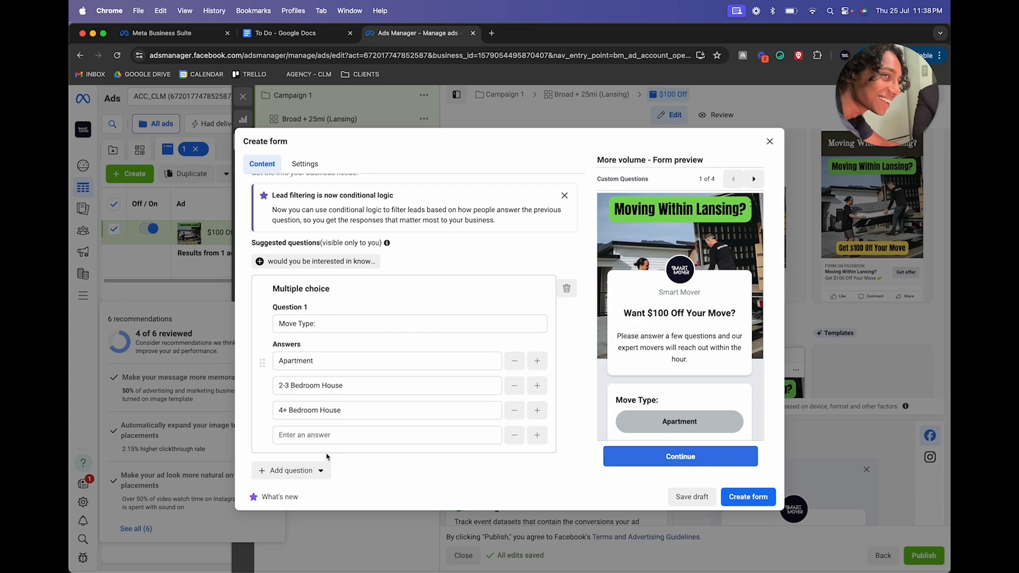
pyautogui.click(329, 436)
pyautogui.write('Off')
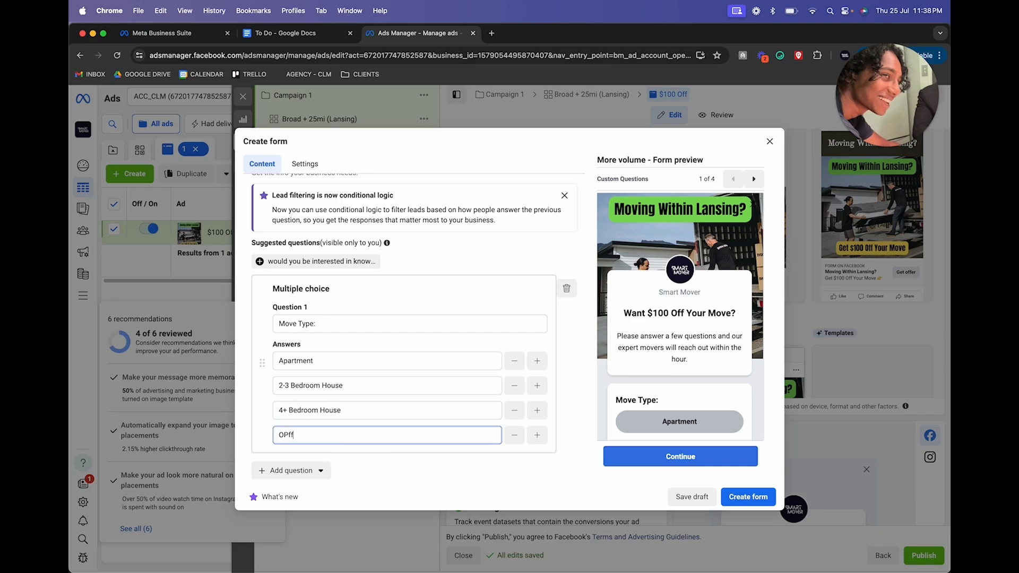
pyautogui.write('ice Relocation')
pyautogui.click(537, 434)
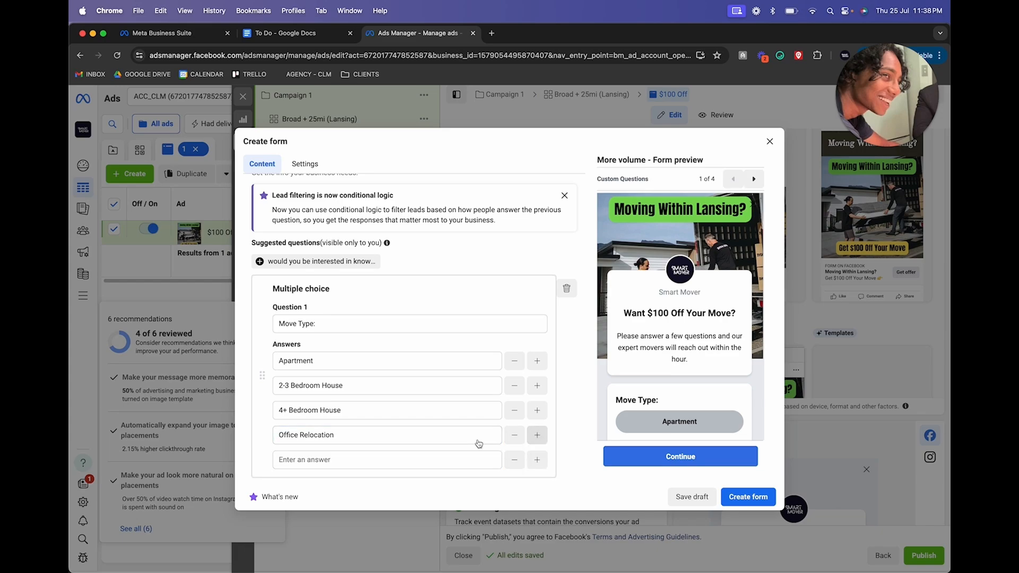
pyautogui.click(317, 459)
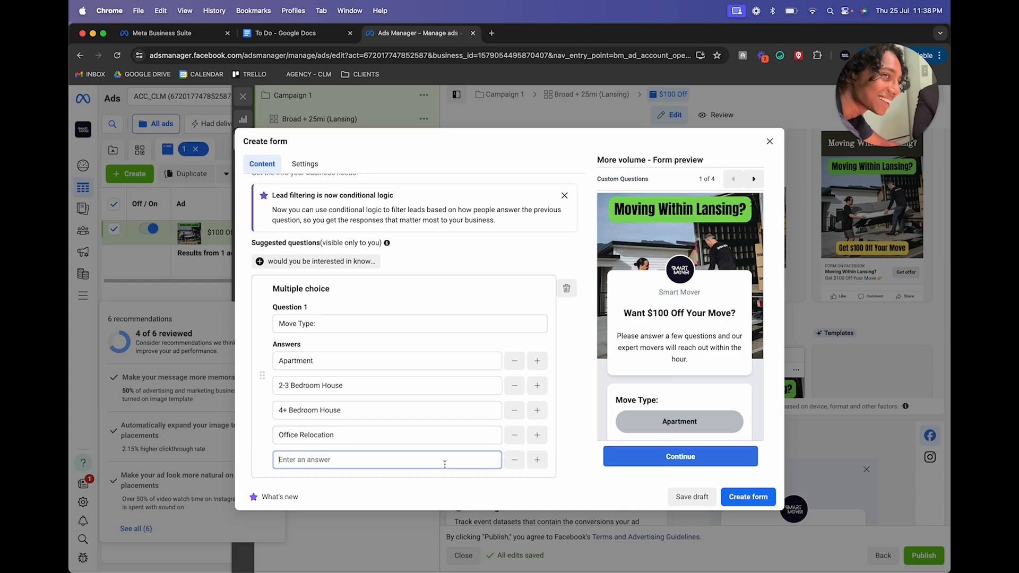
pyautogui.click(514, 460)
# Add a short answer question reading "Any big items? (Pianos, Fridges, Etc)"
pyautogui.scroll(-5, 308, 351)
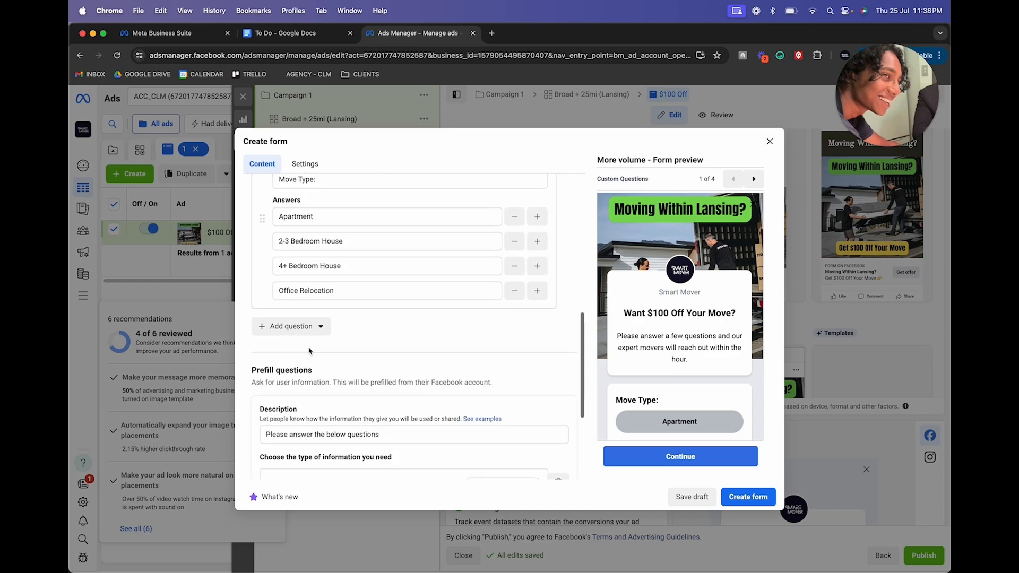
pyautogui.scroll(-3, 309, 339)
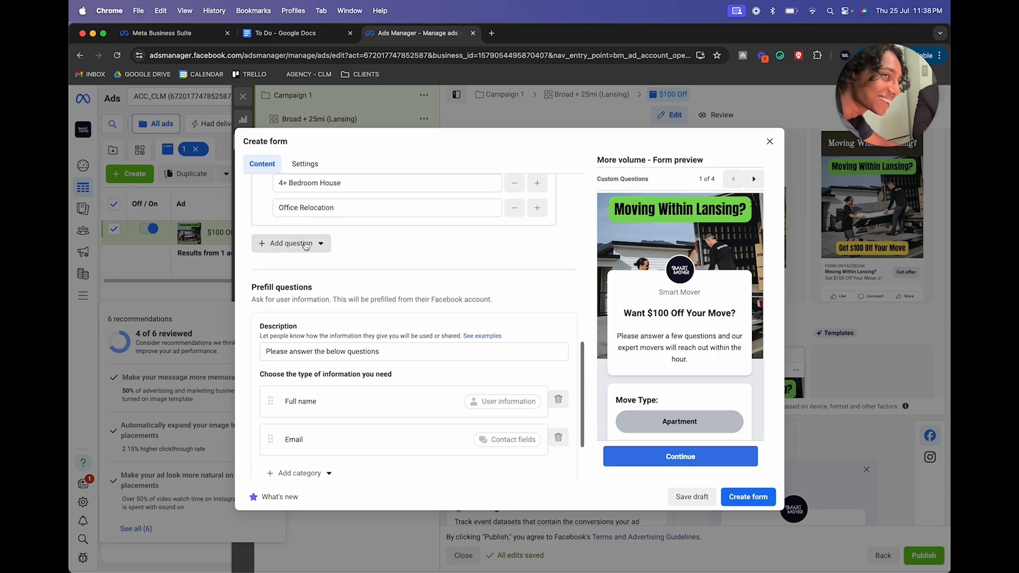
pyautogui.click(305, 244)
pyautogui.click(289, 311)
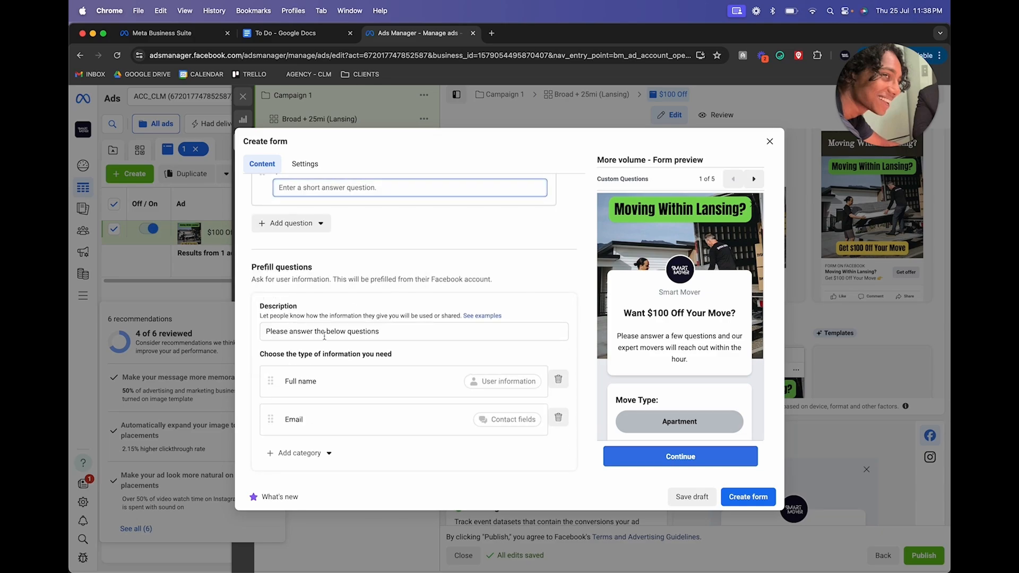
pyautogui.scroll(3, 324, 336)
pyautogui.write('A')
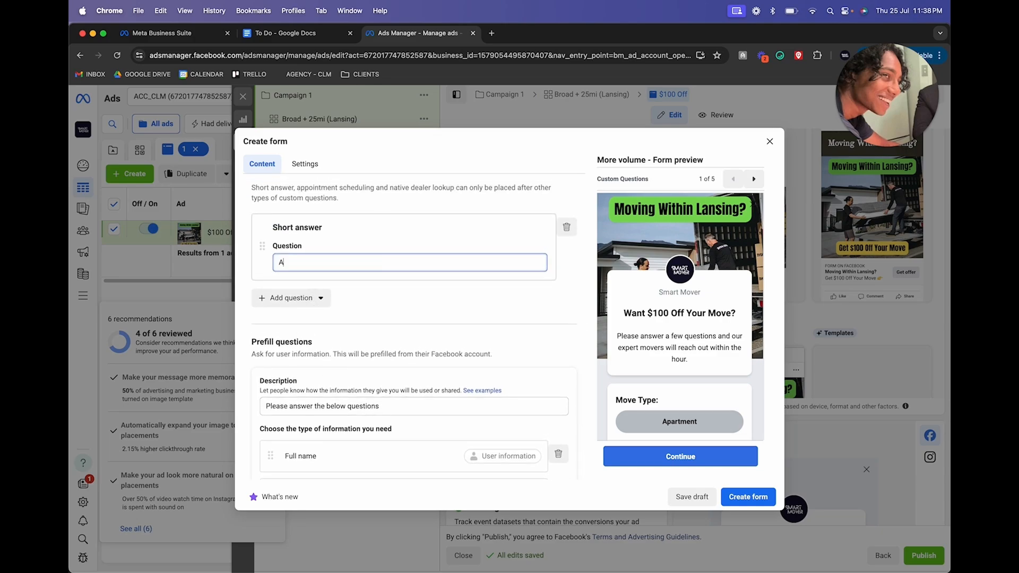
pyautogui.write('ny big items? (Pianos, Fridges, Etc')
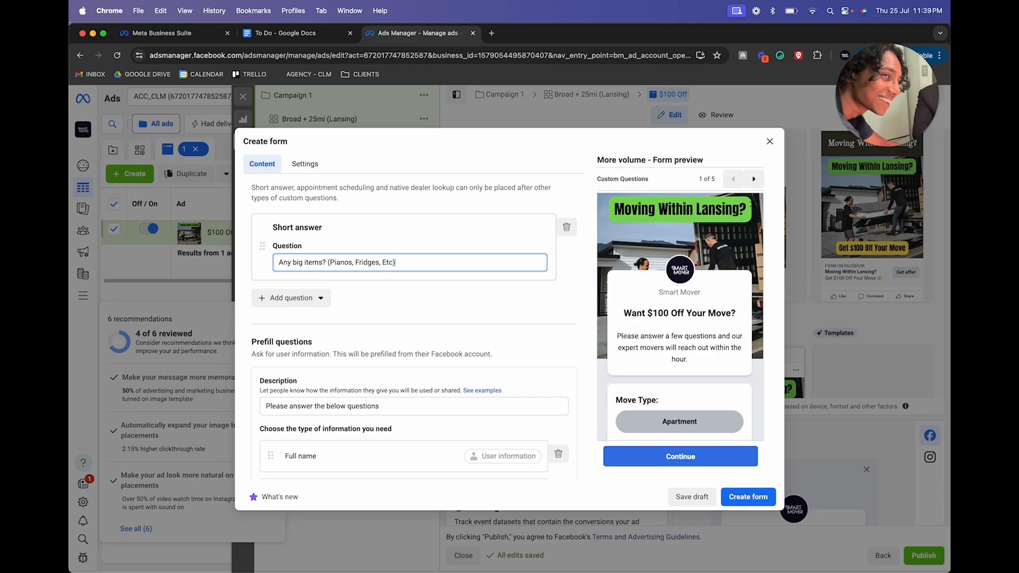
pyautogui.click(374, 298)
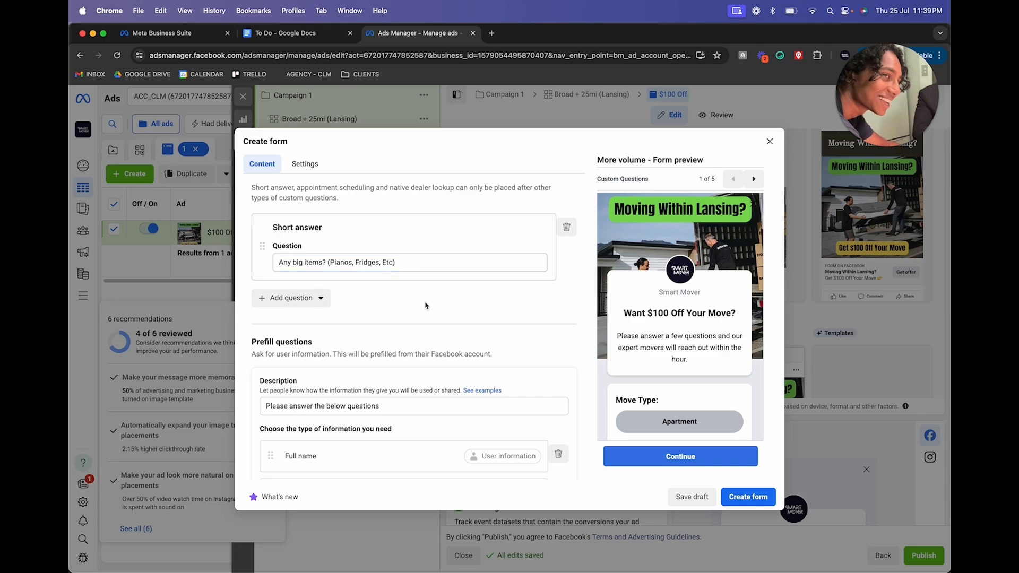
# Review the form's custom questions and its prefill questions section
pyautogui.scroll(-3, 371, 350)
pyautogui.scroll(5, 370, 349)
pyautogui.scroll(4, 370, 350)
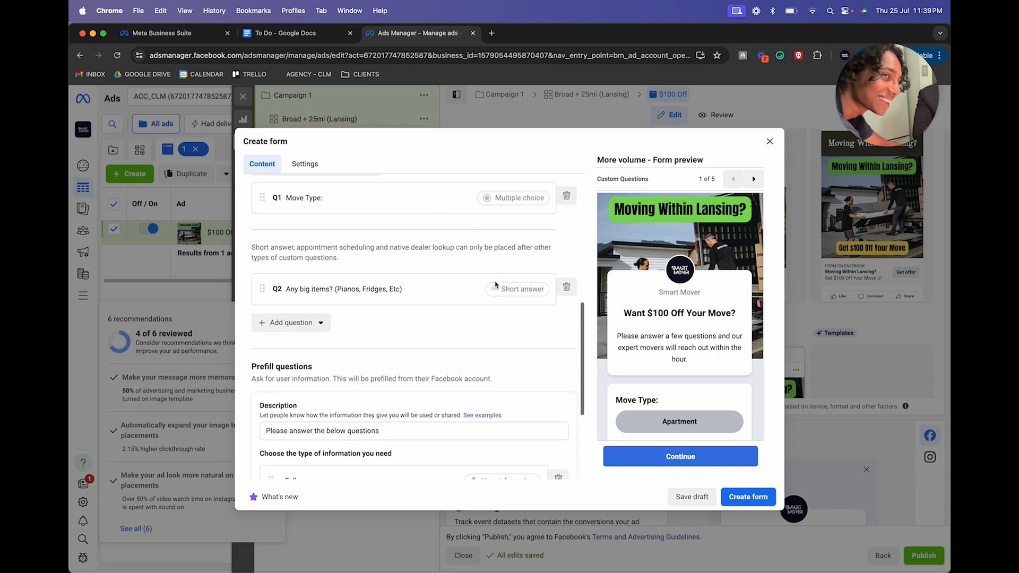
pyautogui.scroll(-3, 508, 339)
pyautogui.scroll(-4, 508, 339)
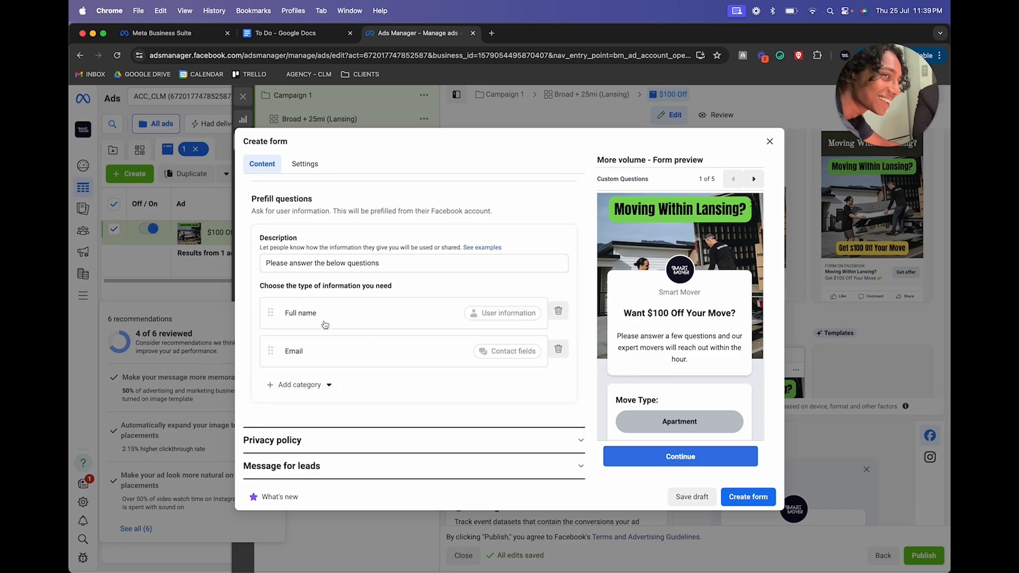
pyautogui.scroll(3, 321, 300)
pyautogui.tripleClick(337, 378)
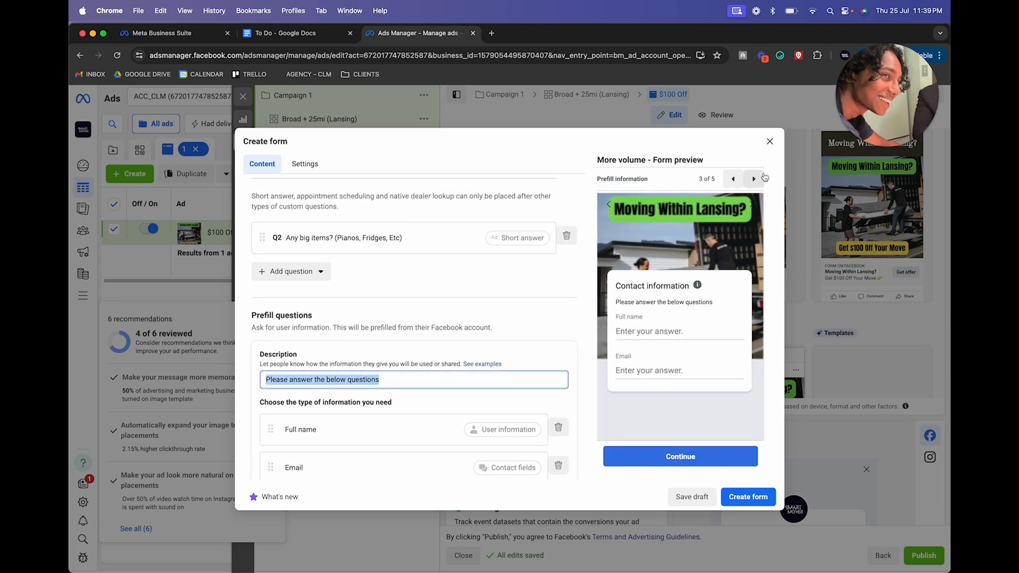
# Check the form preview from the greeting and Move Type answers through the big items question to the contact information page
pyautogui.click(735, 179)
pyautogui.click(736, 179)
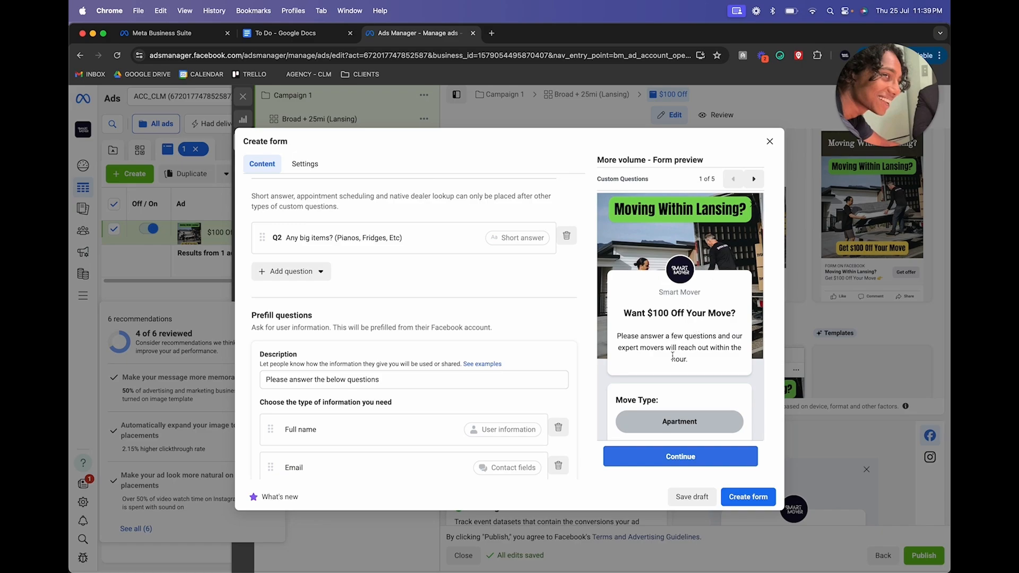
pyautogui.scroll(-2, 672, 356)
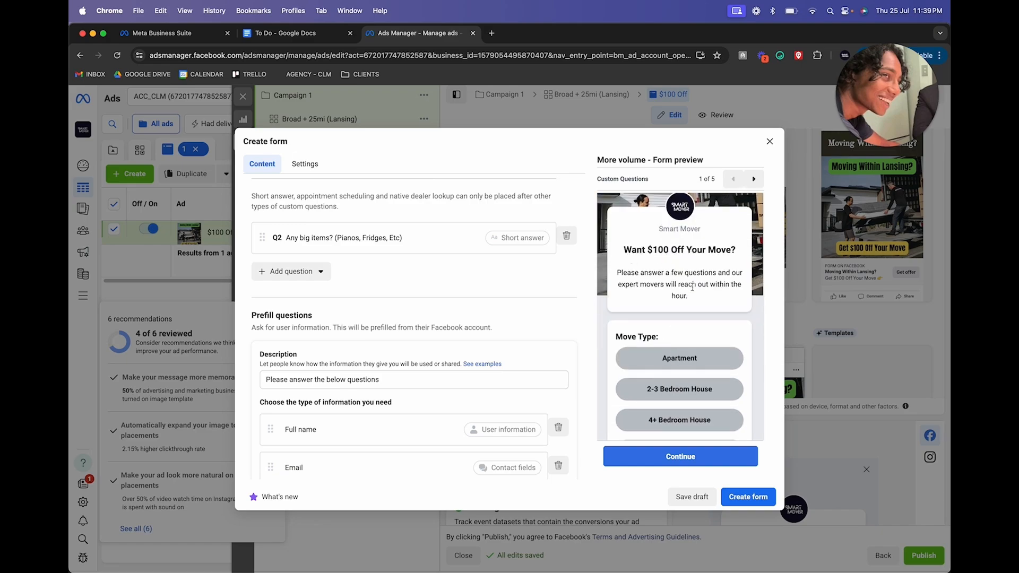
pyautogui.scroll(-1, 692, 287)
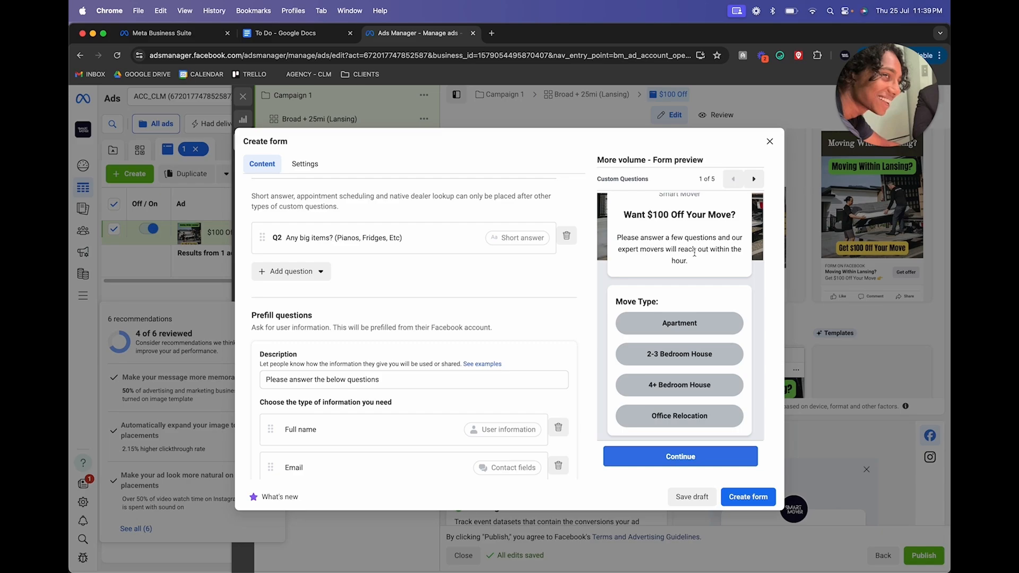
pyautogui.scroll(-1, 668, 282)
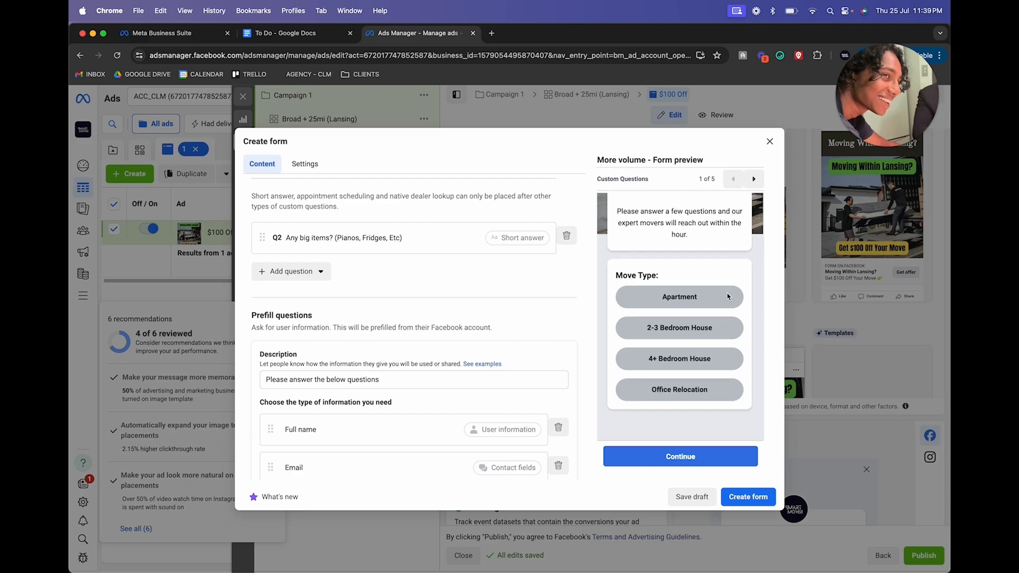
pyautogui.scroll(4, 413, 373)
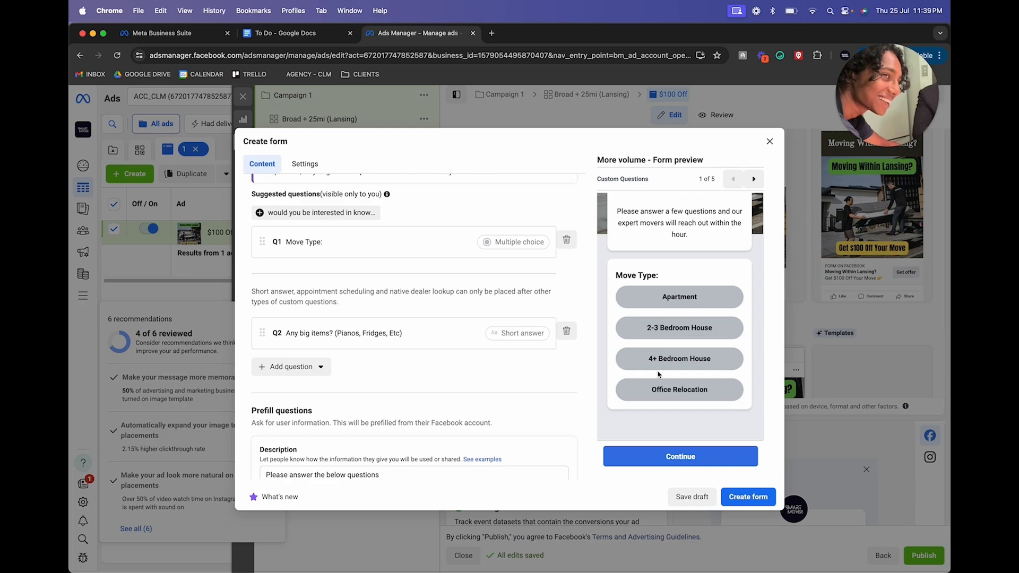
pyautogui.scroll(5, 657, 329)
pyautogui.click(753, 179)
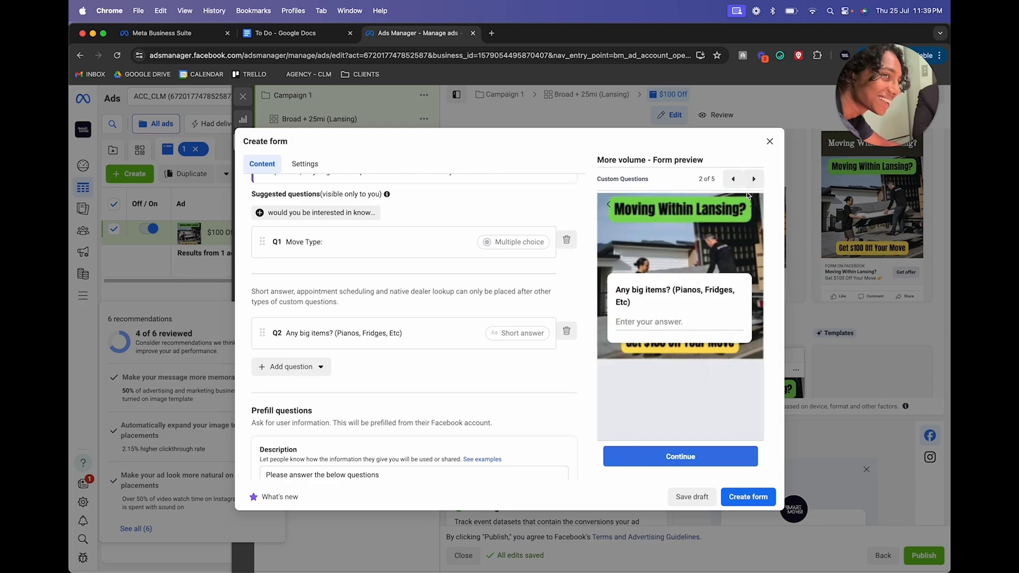
pyautogui.click(754, 179)
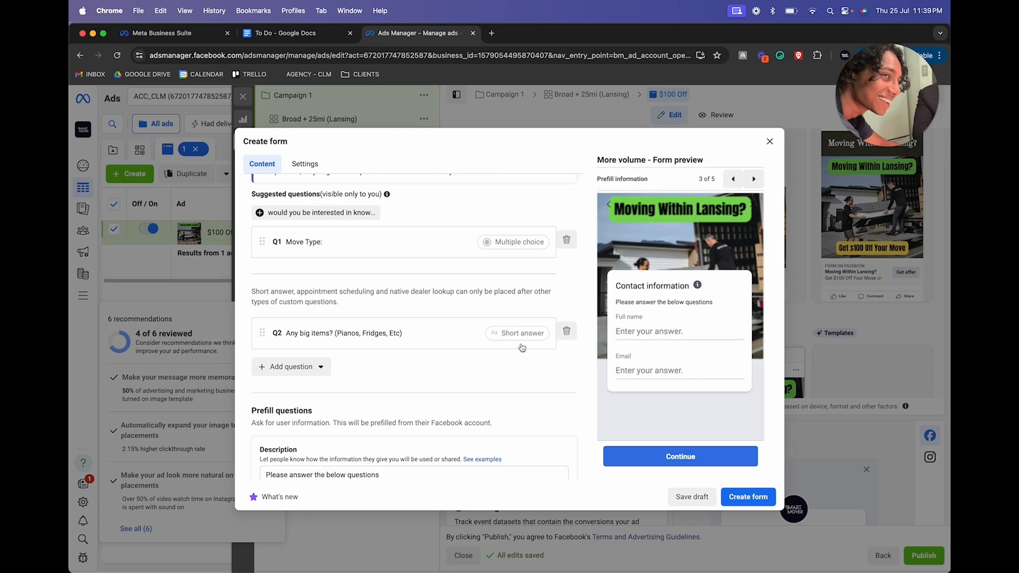
pyautogui.scroll(-3, 522, 347)
pyautogui.scroll(5, 405, 264)
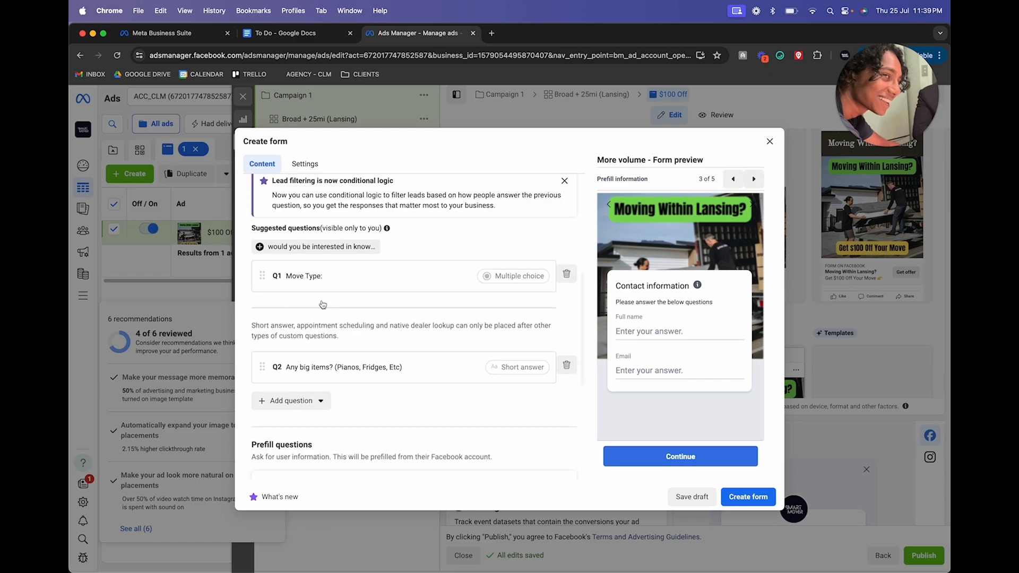
# Replace the prefill questions description with "Please let us know how to best reach you."
pyautogui.scroll(-4, 382, 385)
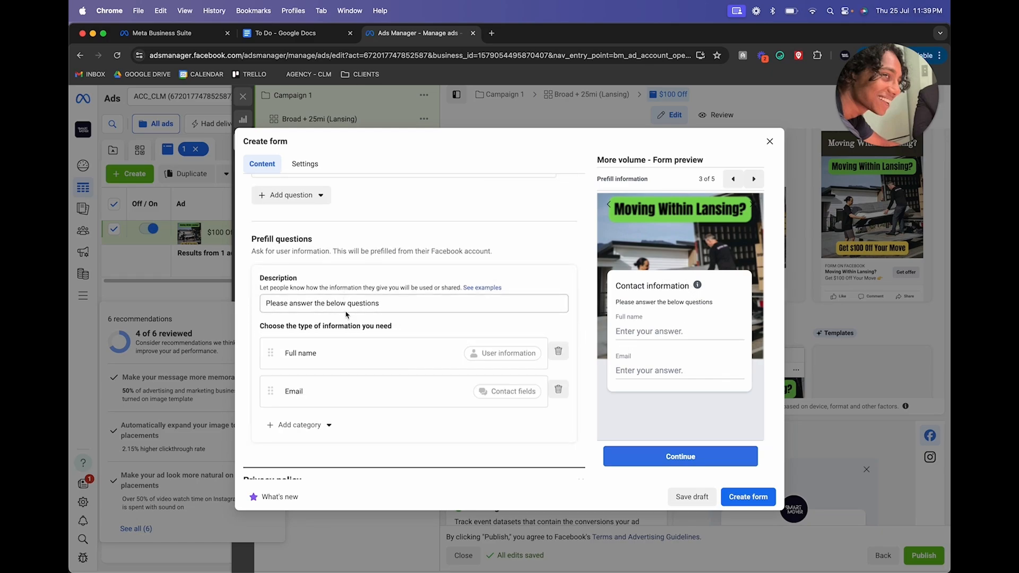
pyautogui.click(346, 302)
pyautogui.tripleClick(346, 304)
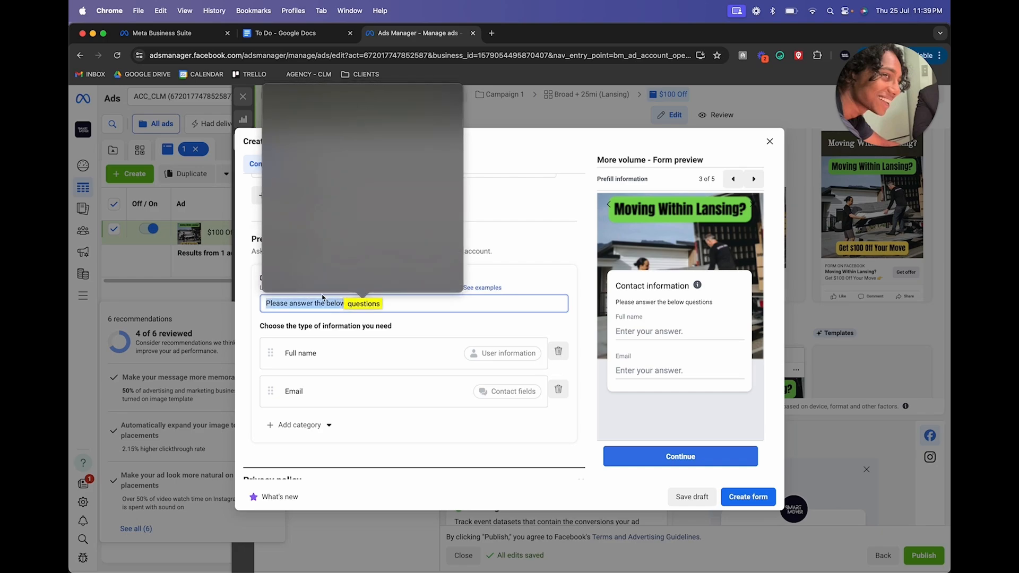
pyautogui.write('Ple')
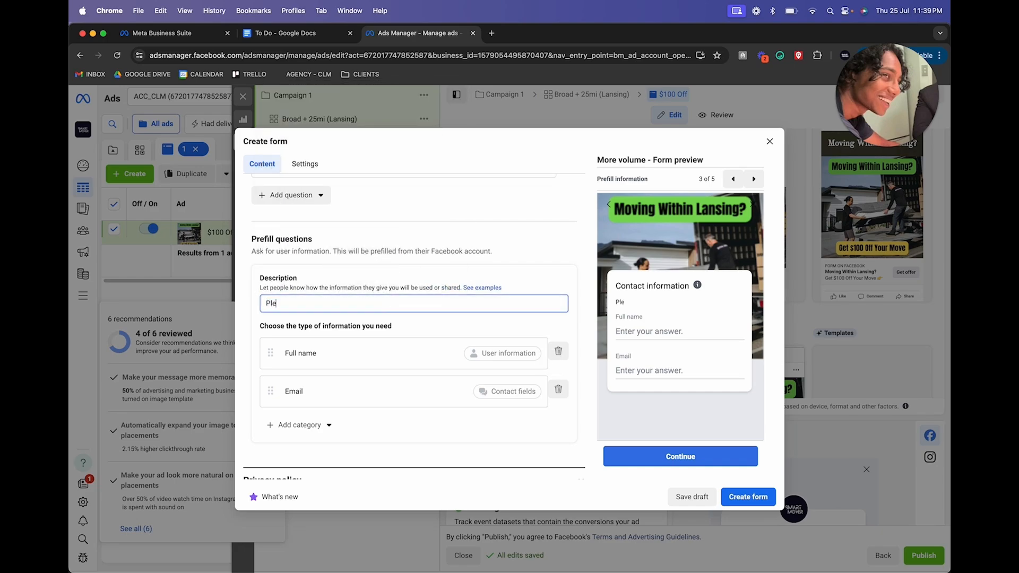
pyautogui.write('ase let us know how to best r')
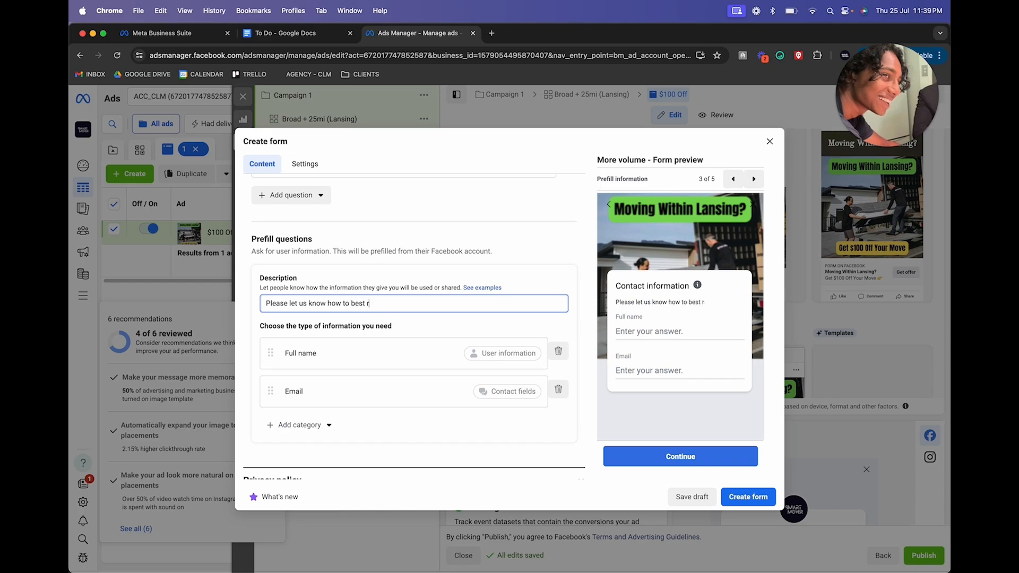
pyautogui.write('esch you a')
pyautogui.press('BackSpace')
pyautogui.write('so yo')
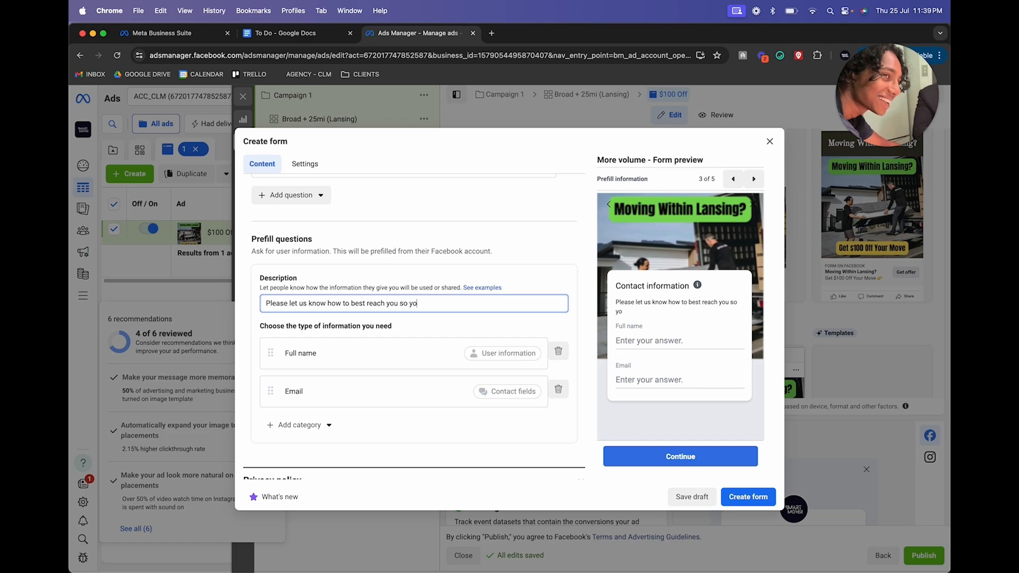
pyautogui.press('BackSpace')
pyautogui.press('BackSpace')
pyautogui.write('we can confirm')
pyautogui.press('BackSpace')
pyautogui.press('BackSpace')
pyautogui.press('BackSpace')
pyautogui.press('BackSpace')
pyautogui.press('BackSpace')
pyautogui.press('BackSpace')
pyautogui.press('BackSpace')
pyautogui.press('BackSpace')
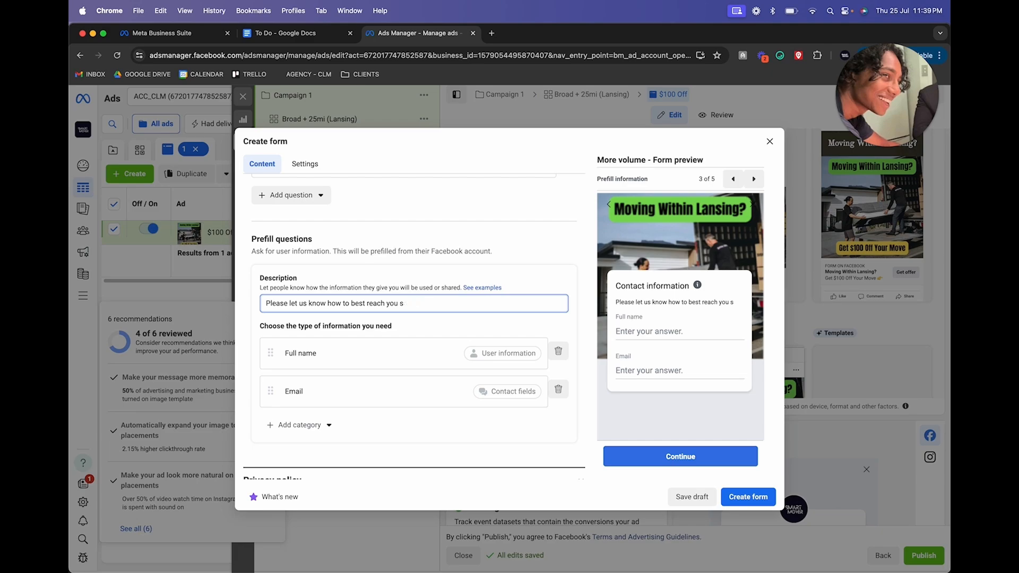
# Add the Phone number contact field to the form's prefill questions
pyautogui.click(295, 423)
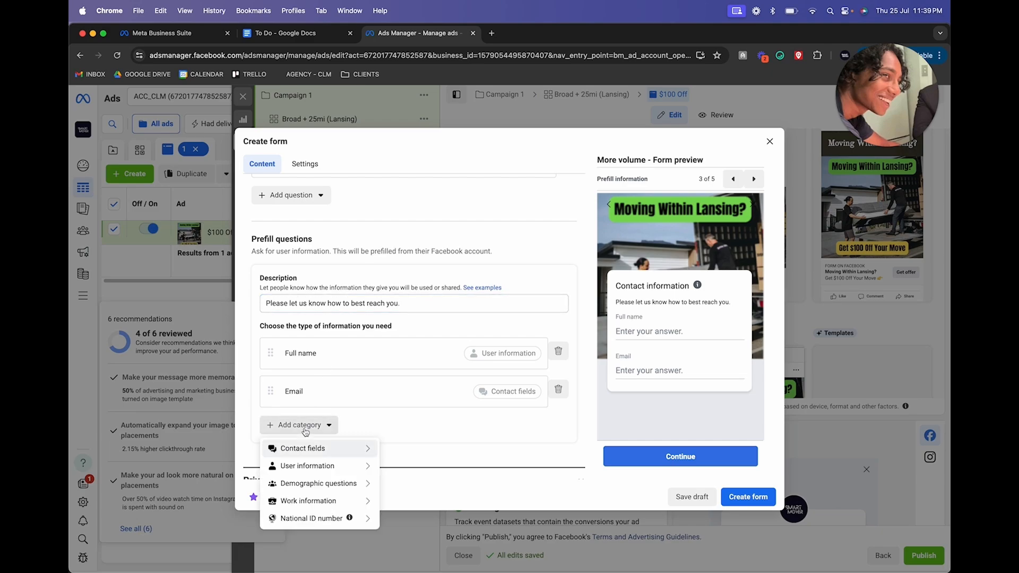
pyautogui.moveTo(291, 448)
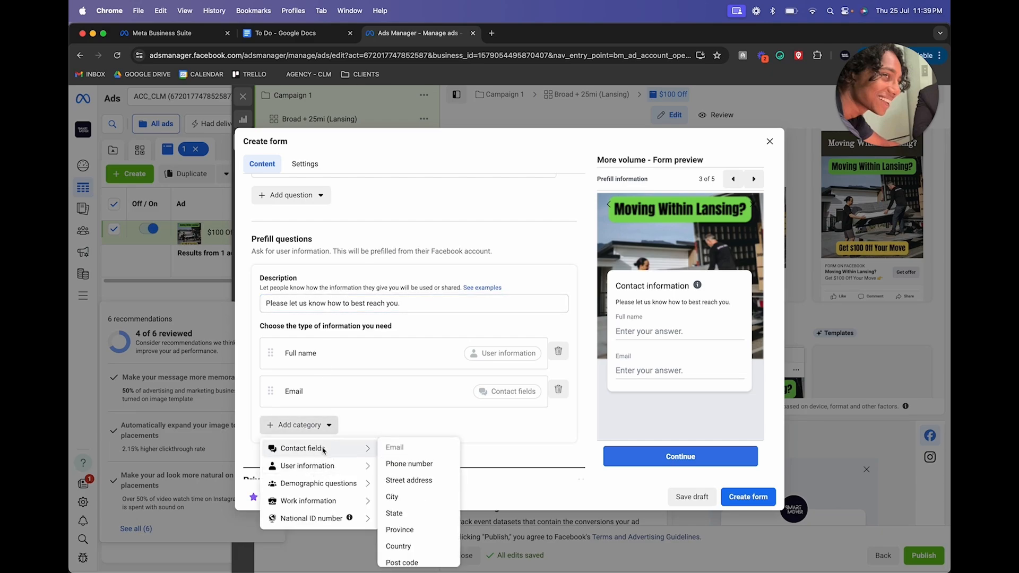
pyautogui.click(411, 463)
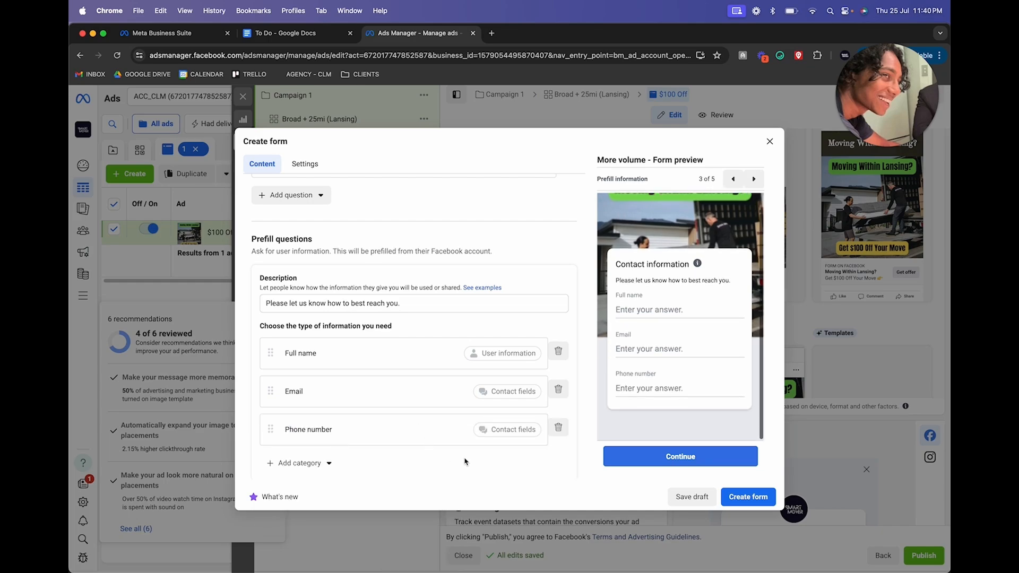
pyautogui.scroll(-2, 438, 397)
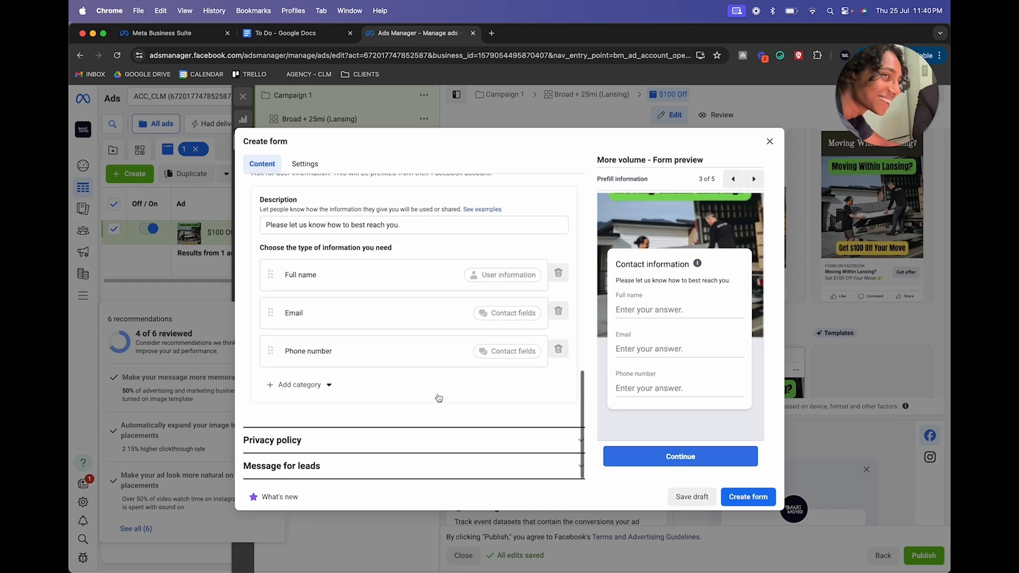
# Open the form's Privacy policy section and select the link address in it
pyautogui.scroll(5, 536, 318)
pyautogui.scroll(6, 536, 314)
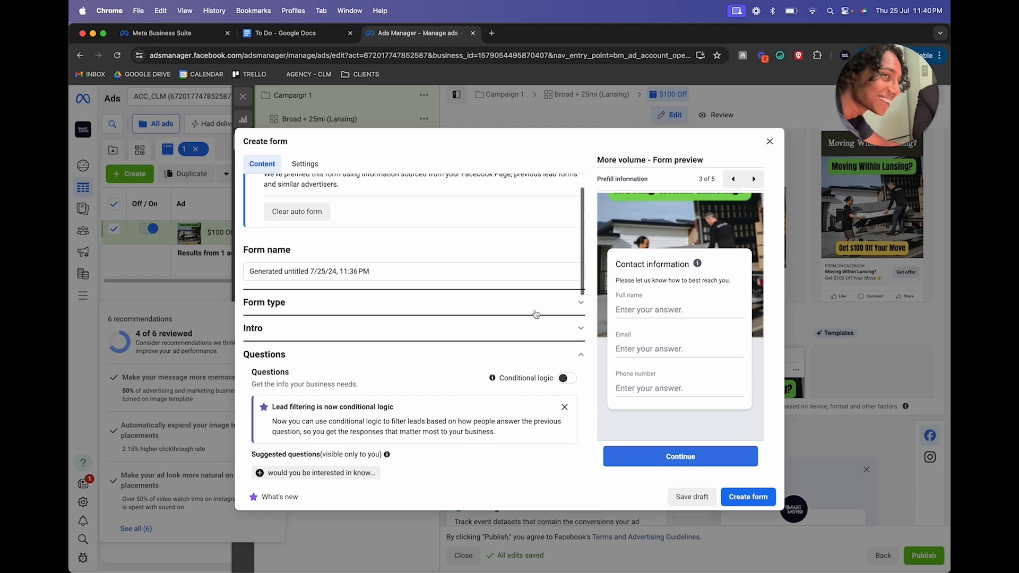
pyautogui.scroll(-4, 536, 315)
pyautogui.scroll(5, 535, 286)
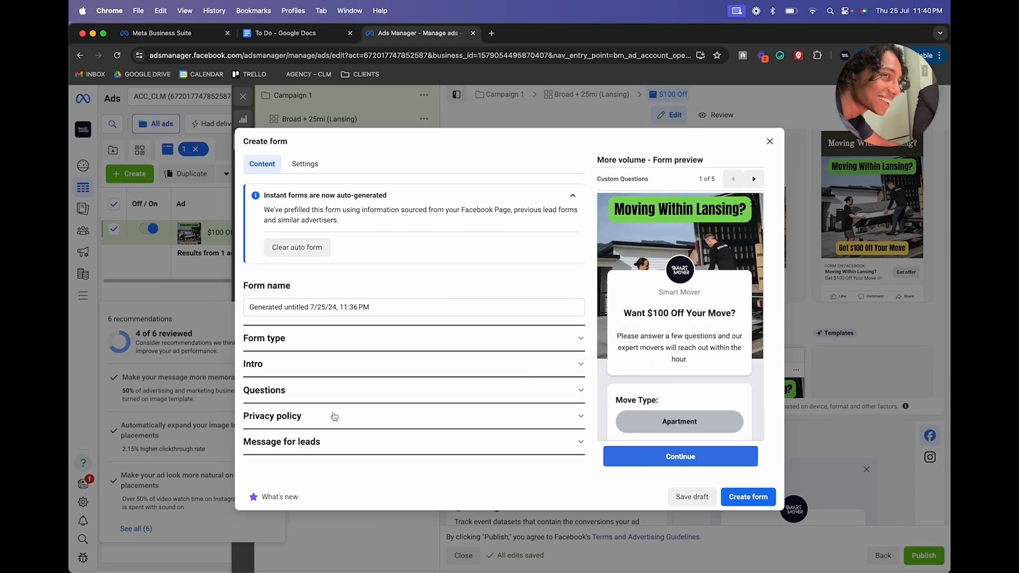
pyautogui.click(332, 416)
pyautogui.scroll(-3, 358, 375)
pyautogui.tripleClick(407, 319)
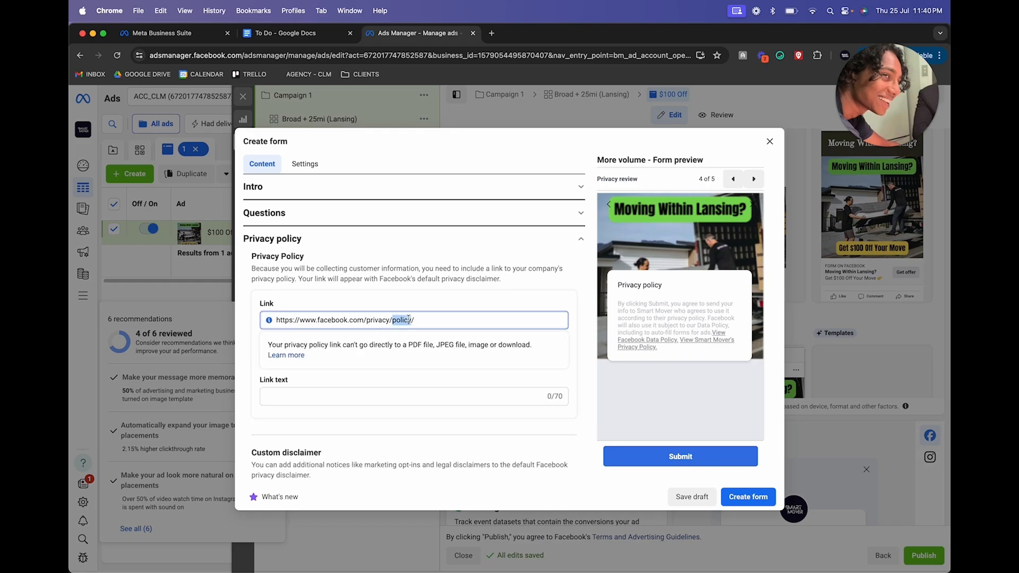
pyautogui.click(387, 320)
pyautogui.tripleClick(387, 320)
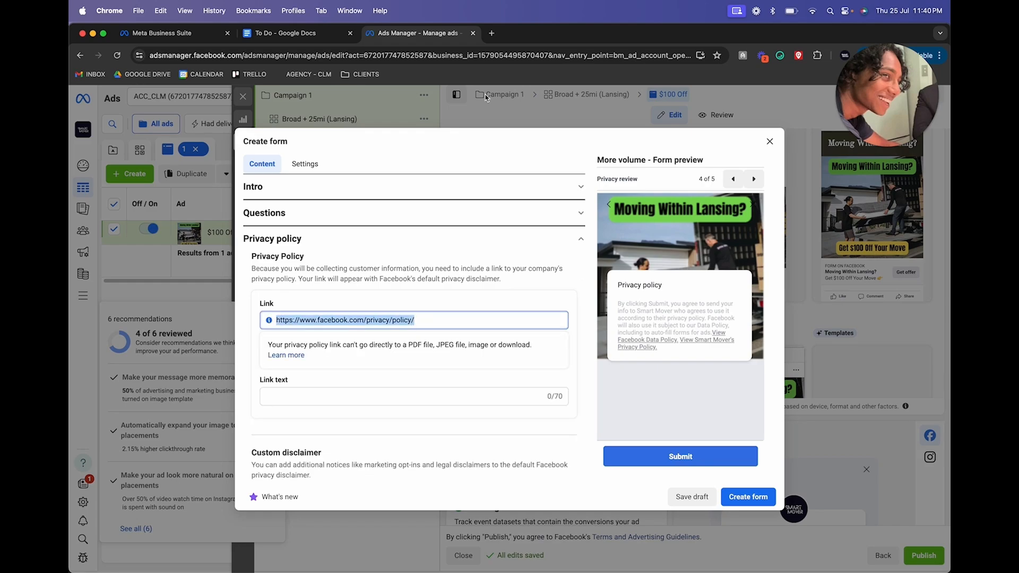
# Find Meta's Privacy Policy page through a web search in a new tab, select its address and return to the form
pyautogui.click(492, 33)
pyautogui.write('facebo')
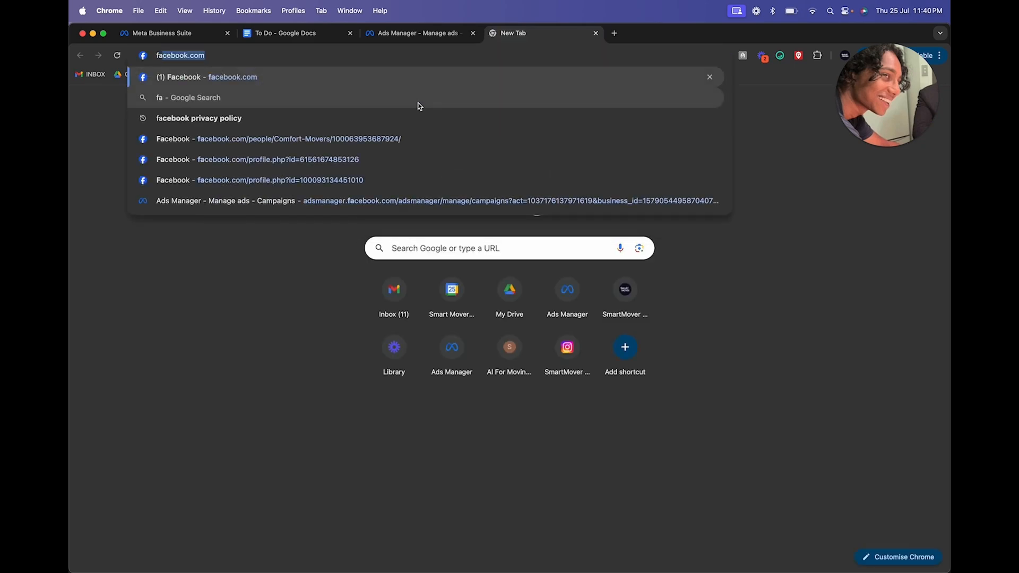
pyautogui.write('ok priv')
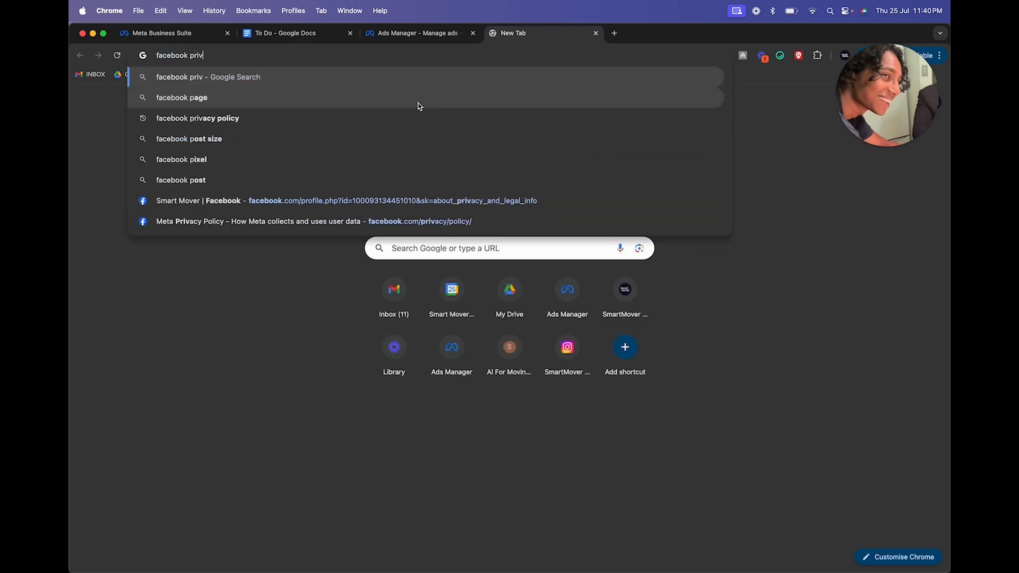
pyautogui.write('acy polc')
pyautogui.press('Return')
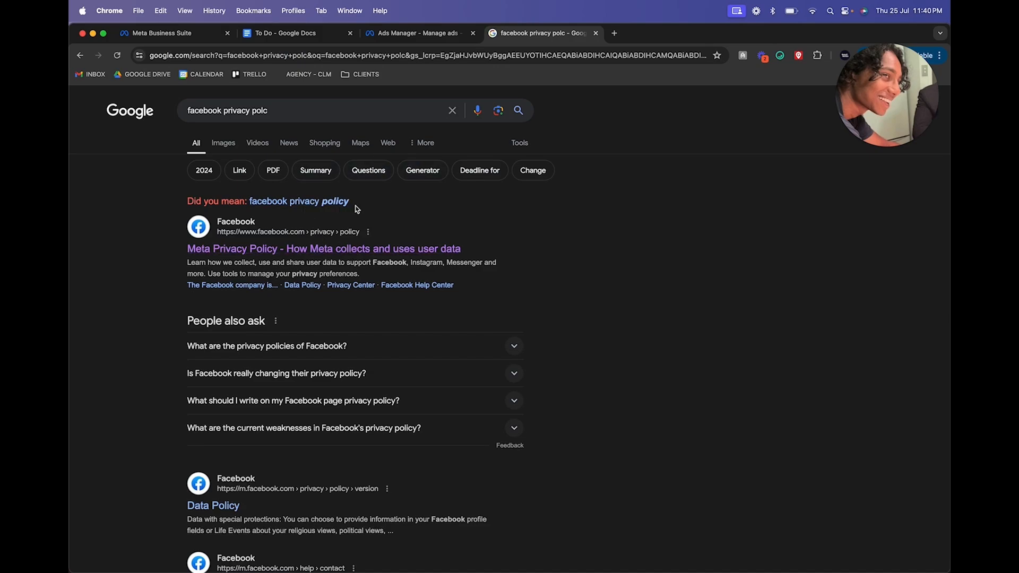
pyautogui.click(327, 249)
pyautogui.click(357, 55)
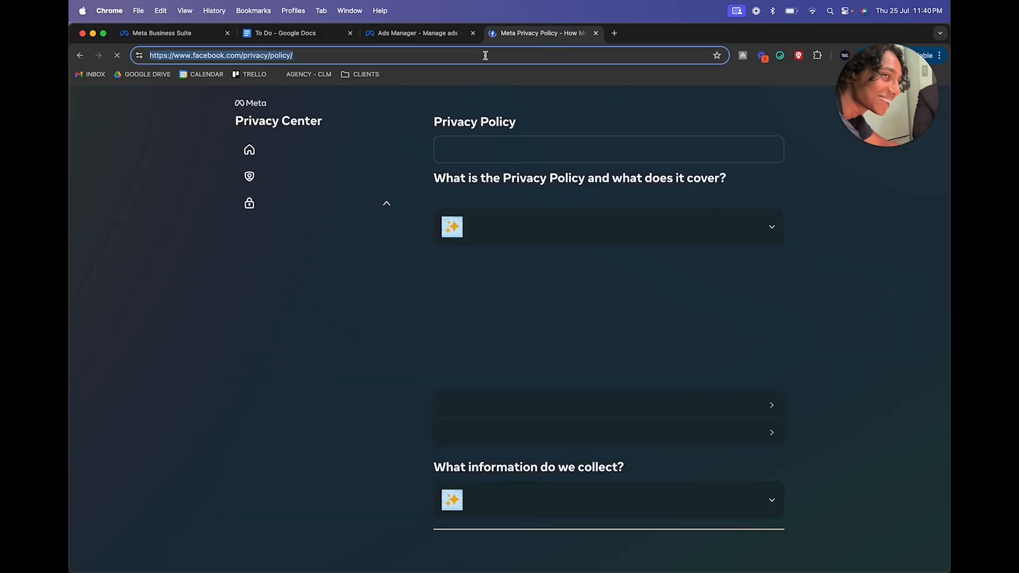
pyautogui.click(447, 35)
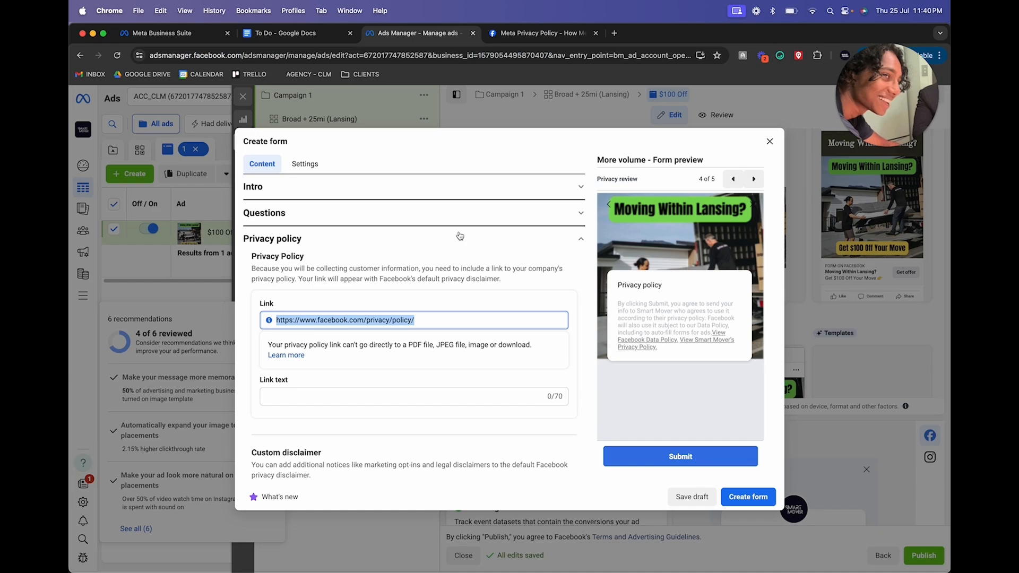
# Set the privacy policy link text to "Privacy Policy"
pyautogui.click(318, 397)
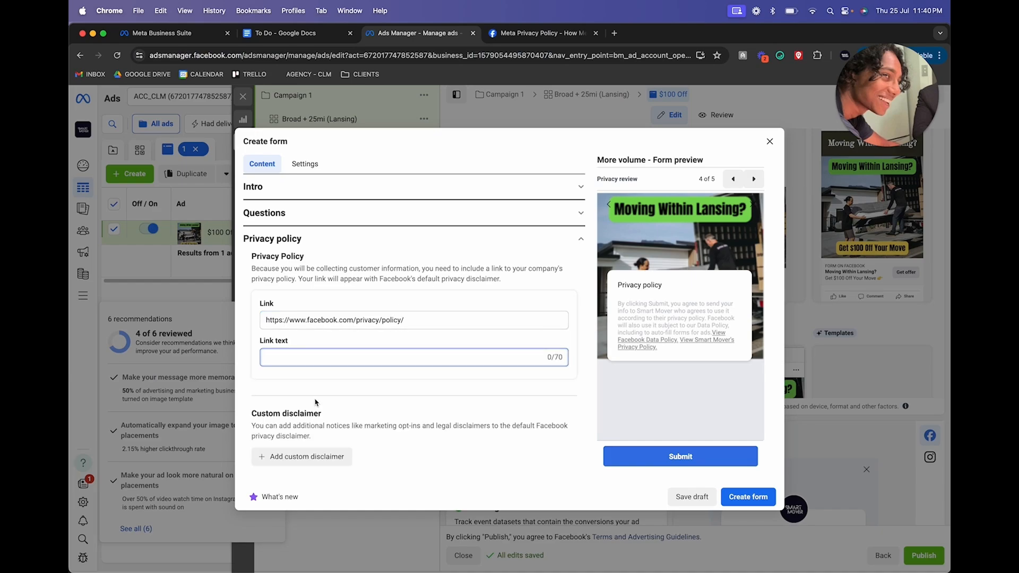
pyautogui.write('Privacy Policy')
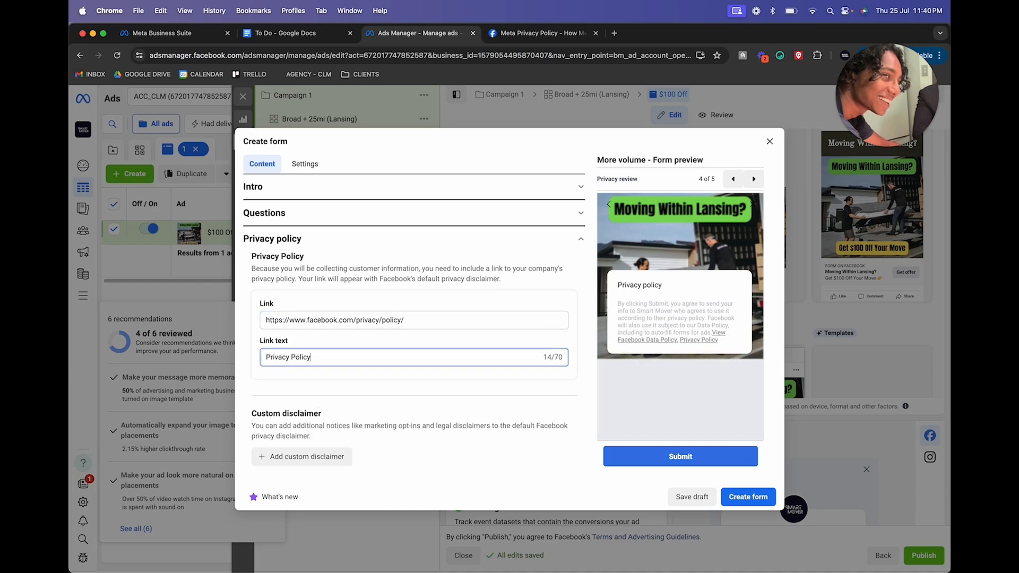
pyautogui.click(361, 425)
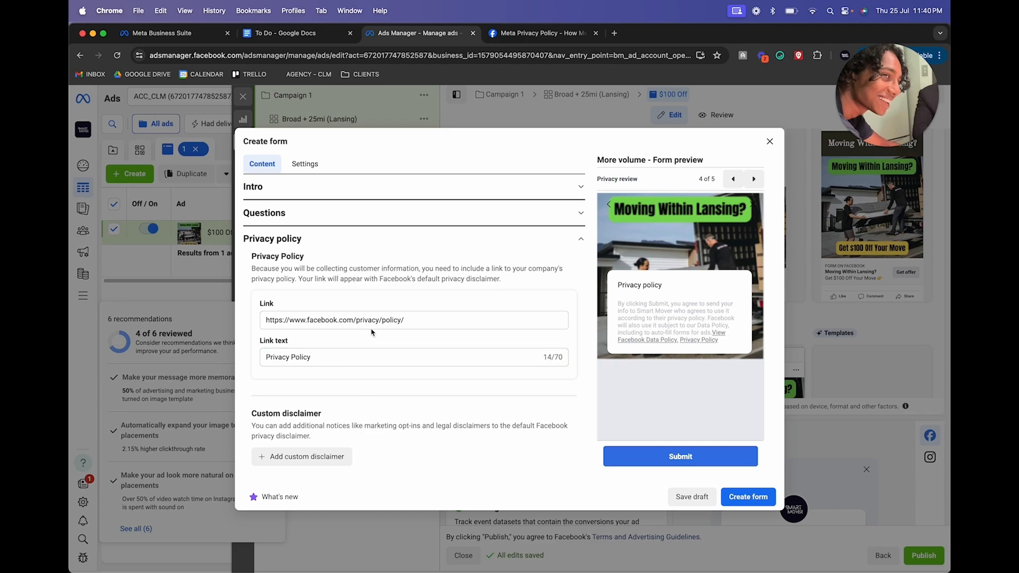
# In the Message for leads section, replace the headline with "90% There, We Will Be In Touch To Confirm Your $100 Off!"
pyautogui.scroll(-1, 372, 333)
pyautogui.click(416, 472)
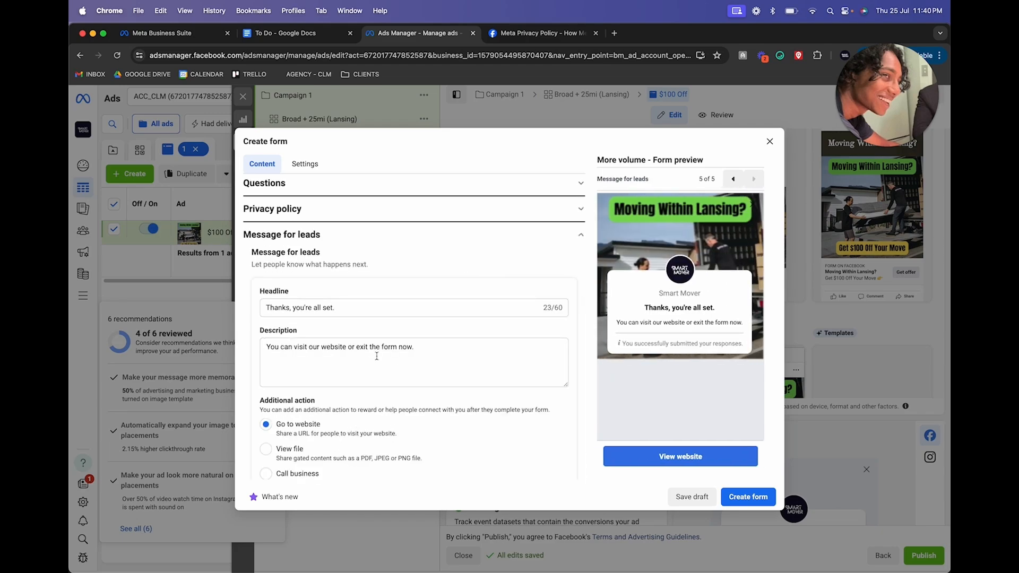
pyautogui.tripleClick(343, 308)
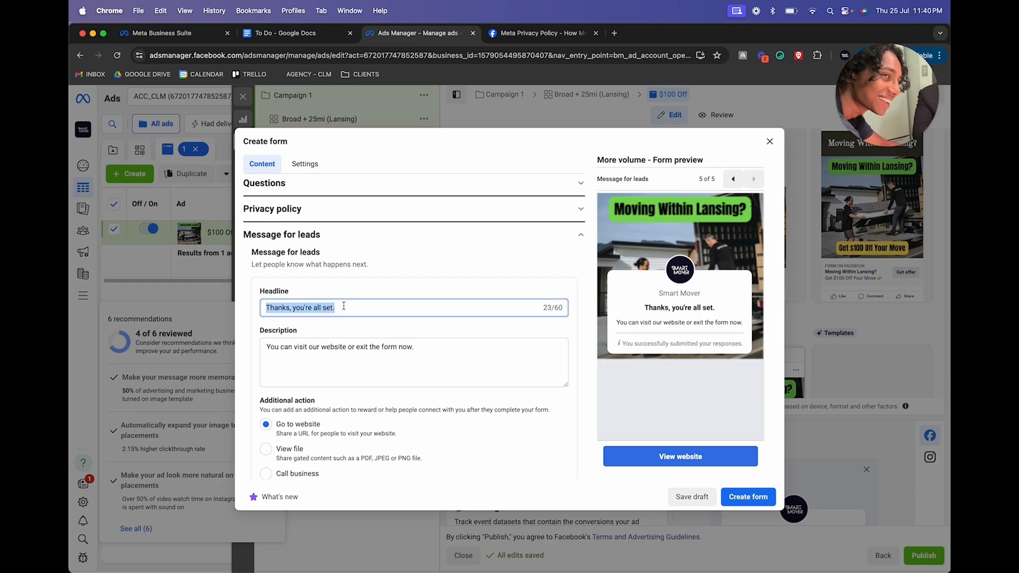
pyautogui.write('90%')
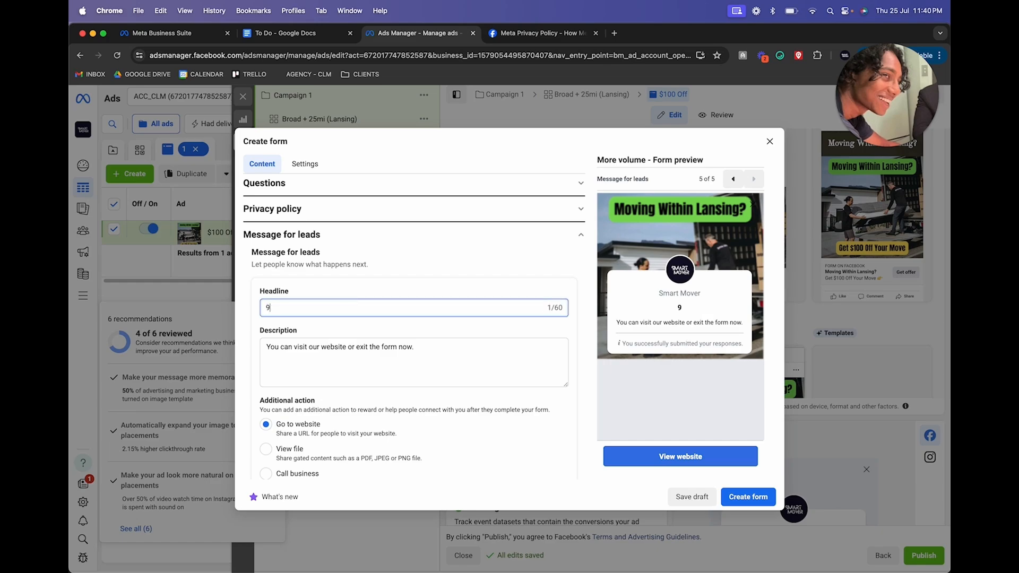
pyautogui.press('BackSpace')
pyautogui.write('% There!')
pyautogui.press('BackSpace')
pyautogui.write(', We Will Be In Touch To Confirm Y')
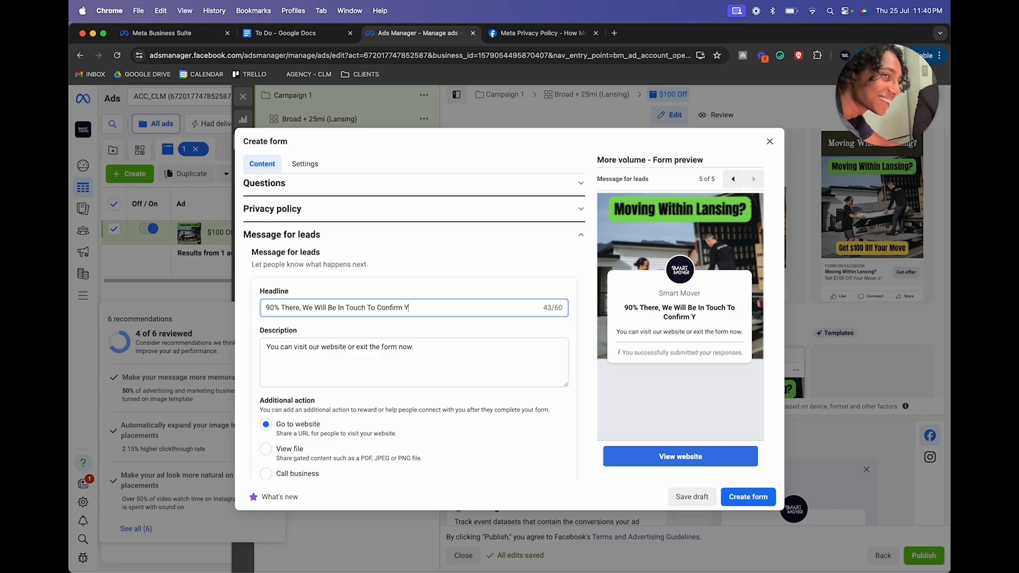
pyautogui.write('our $100 Off!')
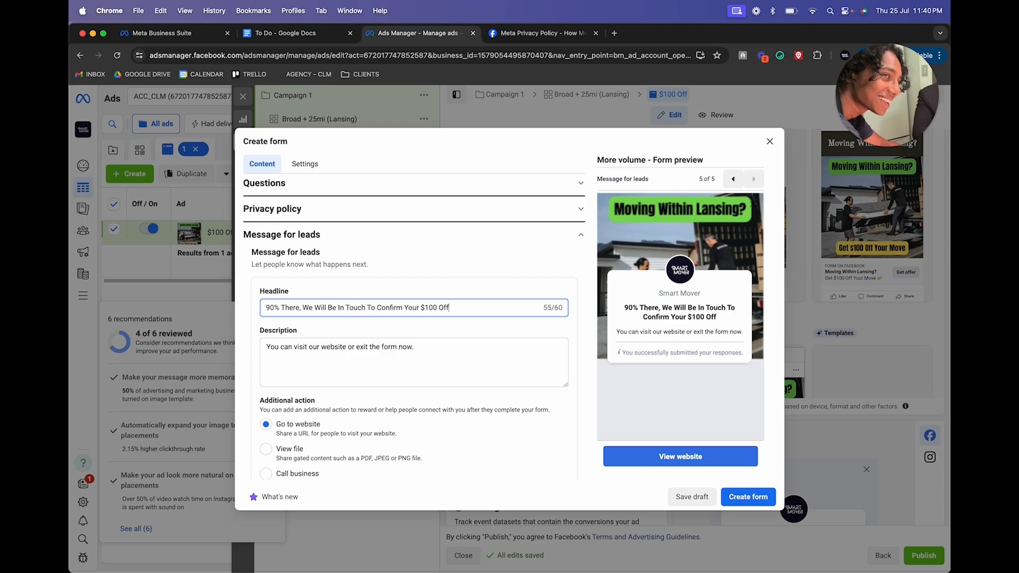
# Replace the message description with "Please keep your phone handy and our expert movers will be in touch within the hour."
pyautogui.click(361, 340)
pyautogui.press('super+a')
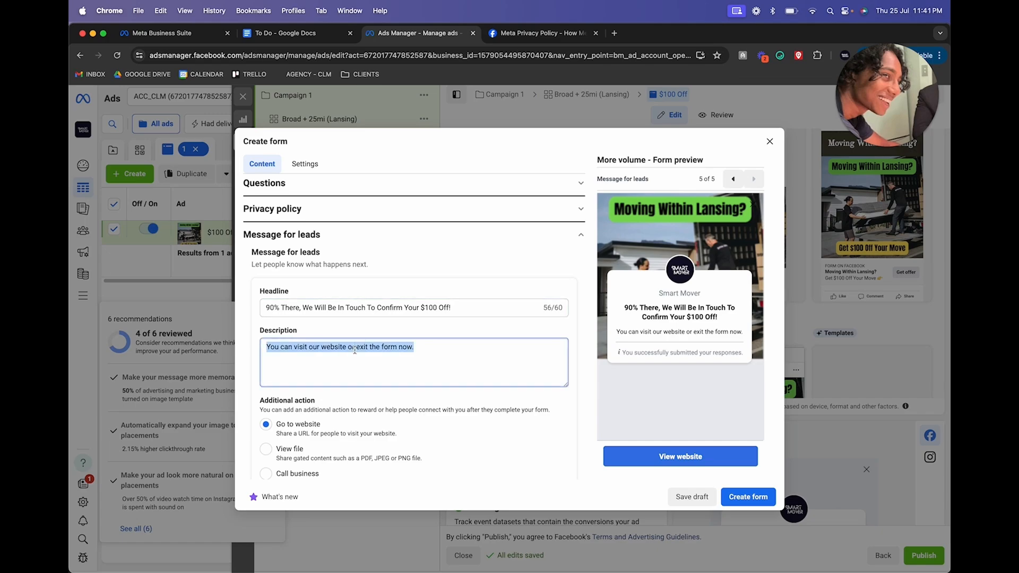
pyautogui.write('Please Ke')
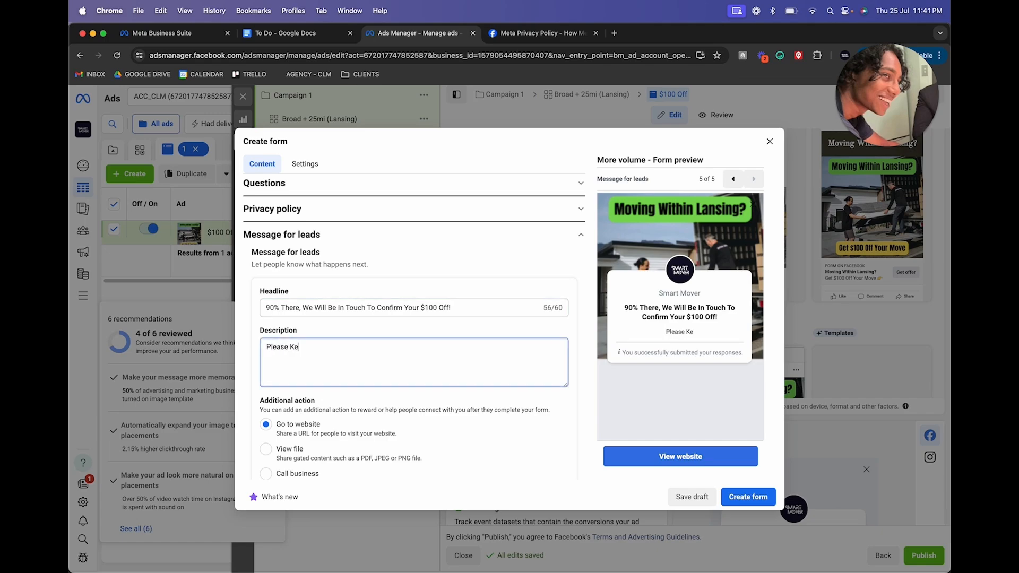
pyautogui.press('BackSpace')
pyautogui.press('BackSpace')
pyautogui.write('keep your pgon')
pyautogui.press('BackSpace')
pyautogui.press('BackSpace')
pyautogui.press('BackSpace')
pyautogui.write('hone ha')
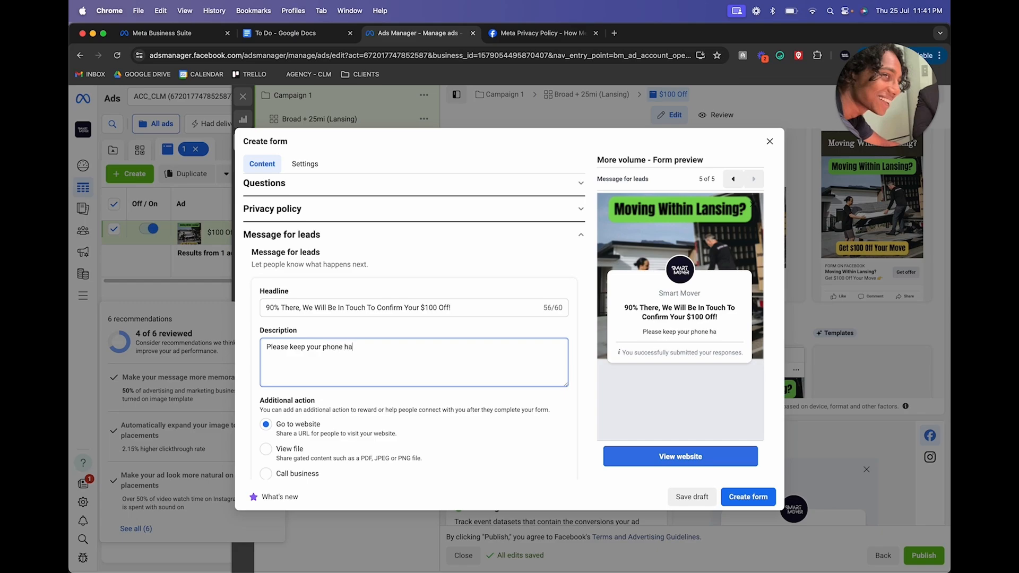
pyautogui.write("ndy and we'l")
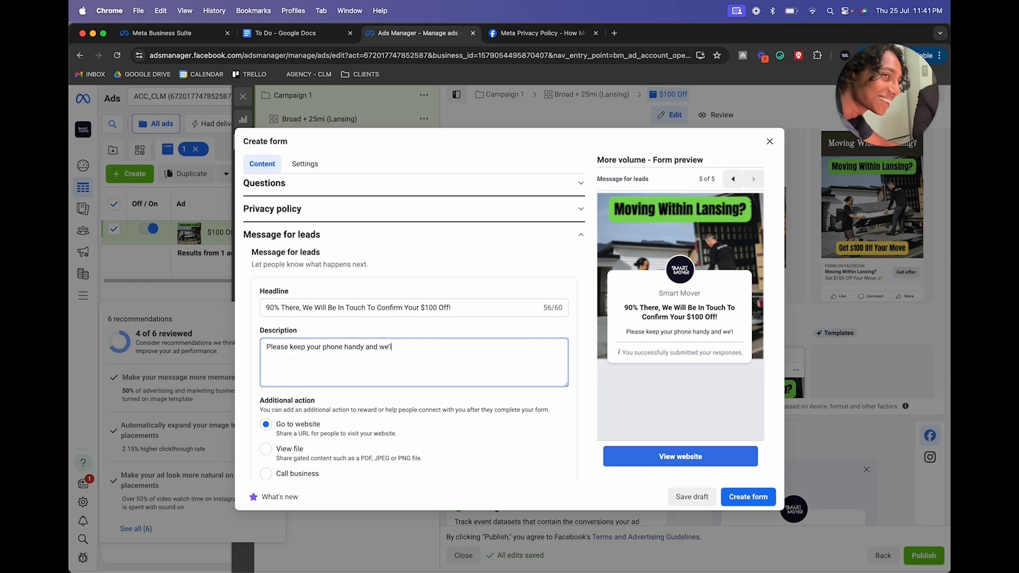
pyautogui.press('BackSpace')
pyautogui.press('BackSpace')
pyautogui.press('BackSpace')
pyautogui.press('BackSpace')
pyautogui.write('our expert movers will')
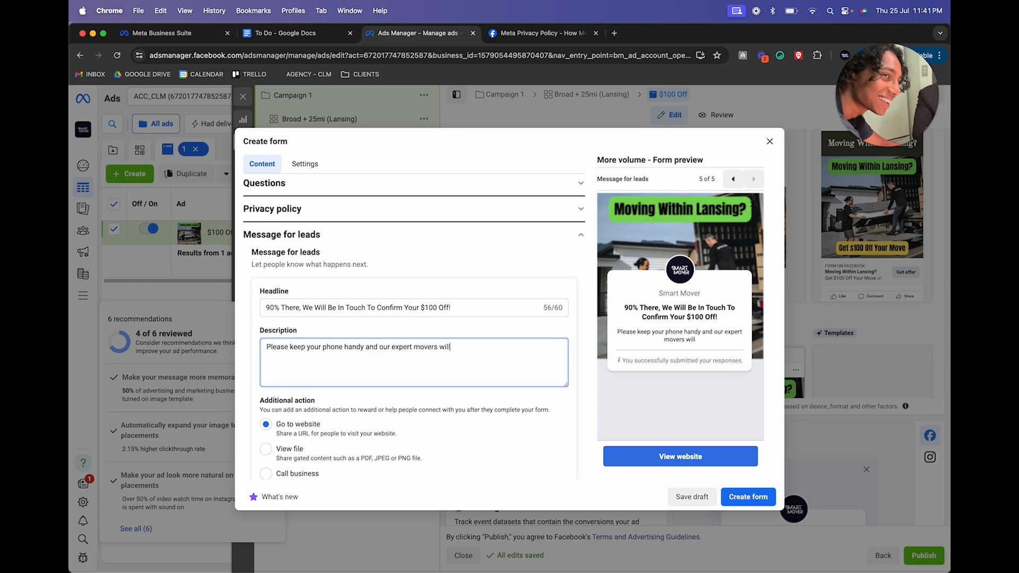
pyautogui.write(' be in touch wihtin')
pyautogui.press('BackSpace')
pyautogui.press('BackSpace')
pyautogui.press('BackSpace')
pyautogui.press('BackSpace')
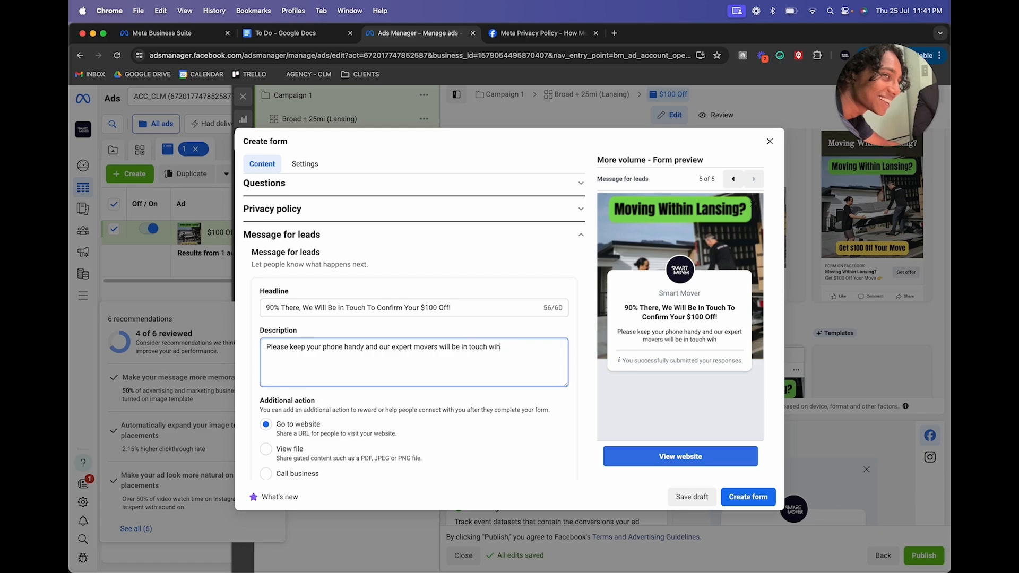
pyautogui.press('BackSpace')
pyautogui.write('thin the hour.')
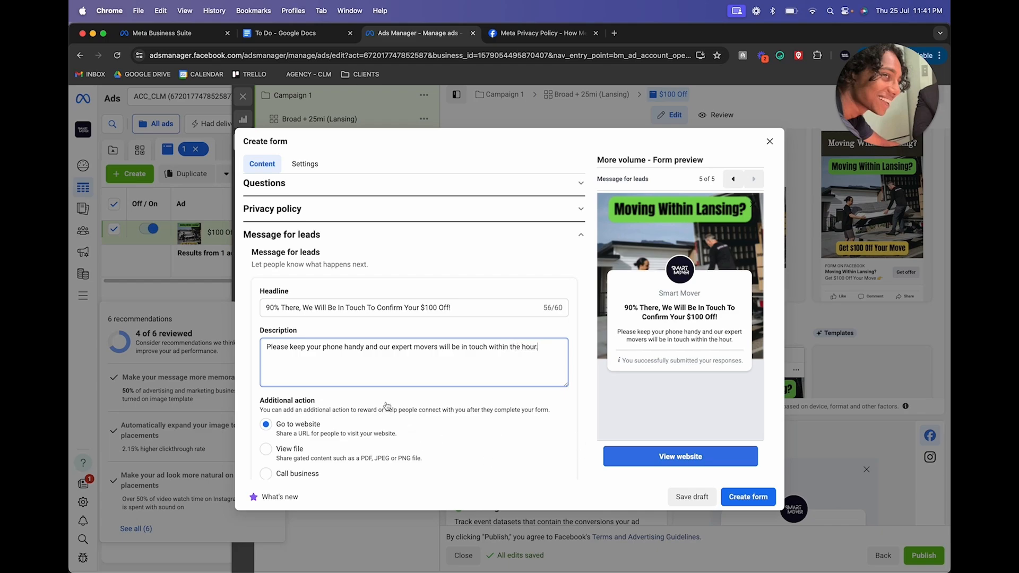
# Set the message's additional action to Call business and look through the country codes for its phone number
pyautogui.scroll(-5, 386, 405)
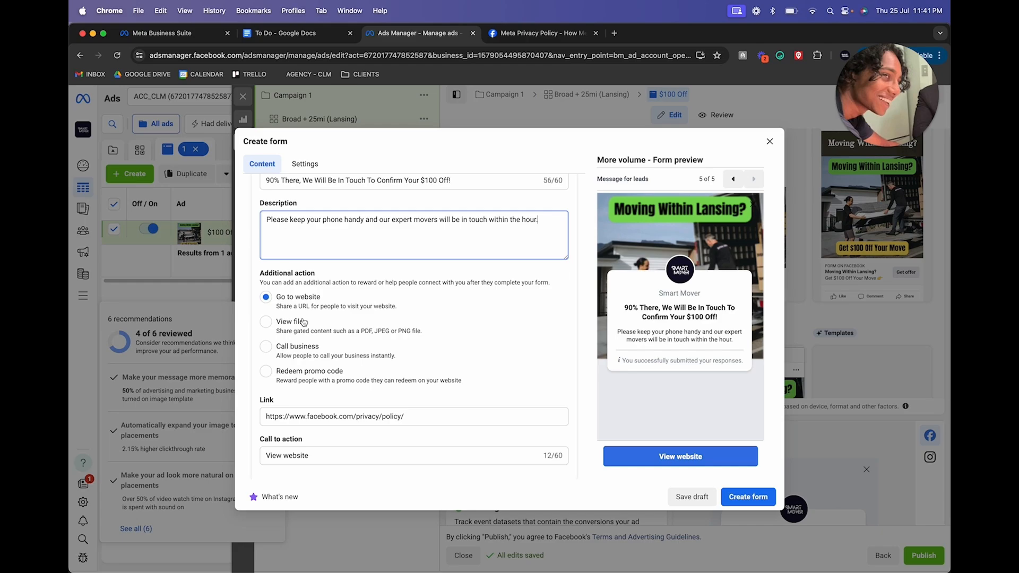
pyautogui.click(305, 346)
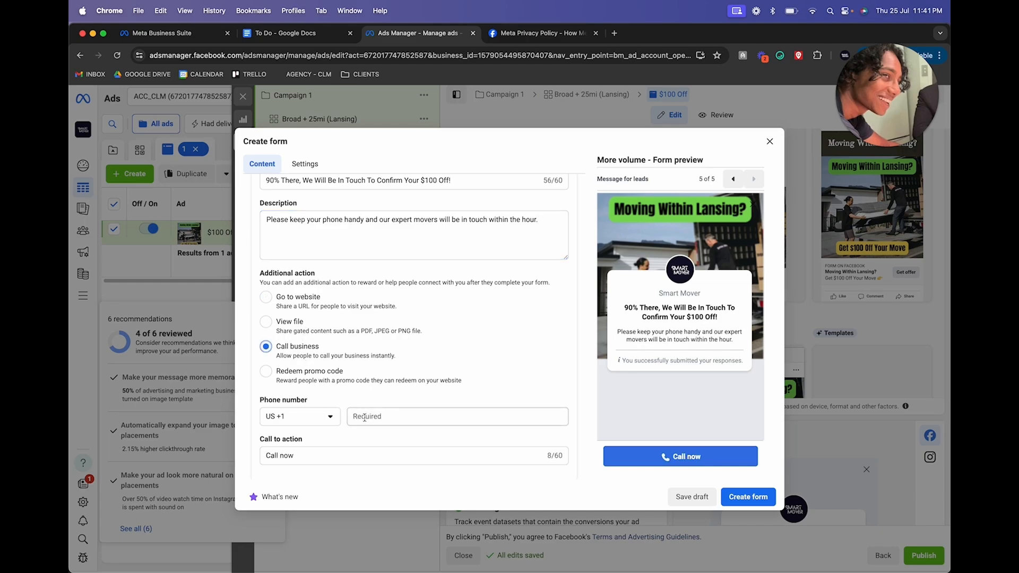
pyautogui.click(318, 415)
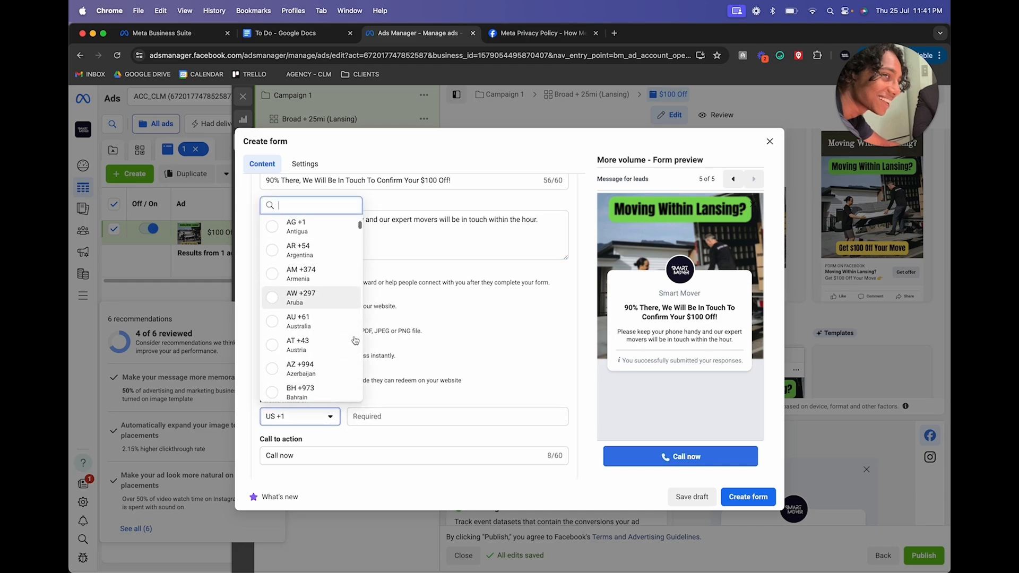
pyautogui.click(470, 419)
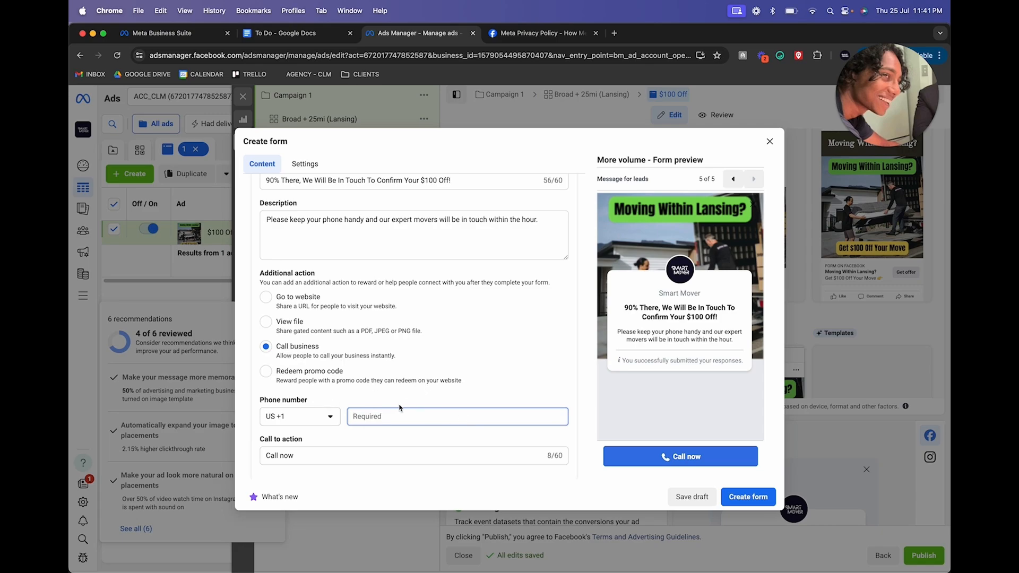
# Change the call to action text to "Call Now"
pyautogui.scroll(-1, 373, 410)
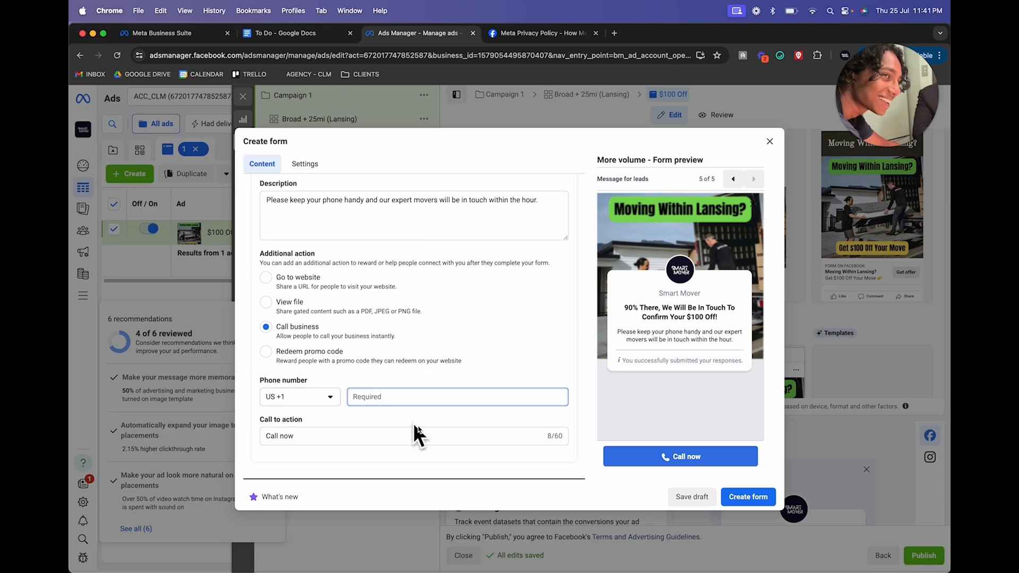
pyautogui.click(342, 436)
pyautogui.doubleClick(305, 436)
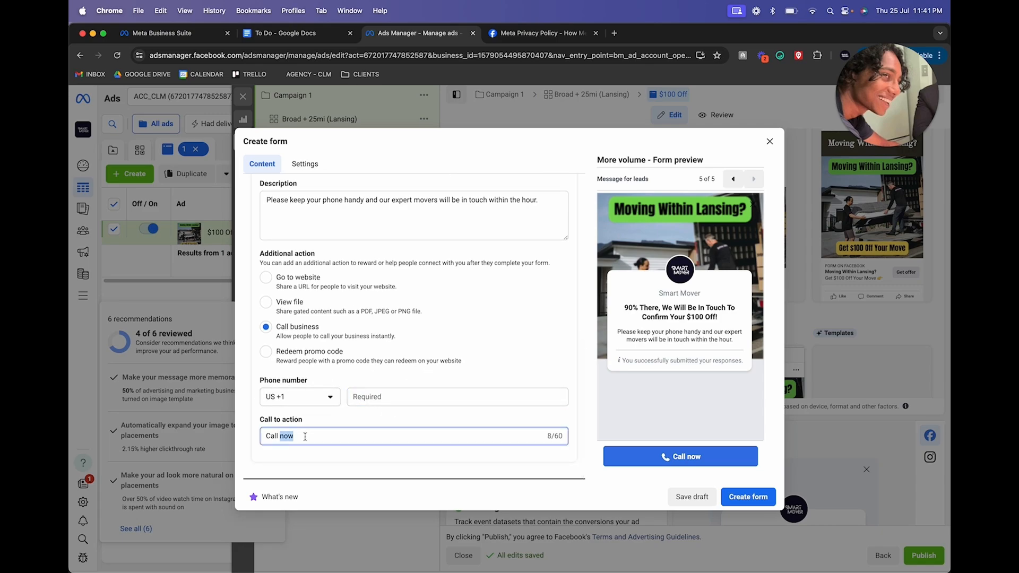
pyautogui.write('Now')
pyautogui.click(425, 464)
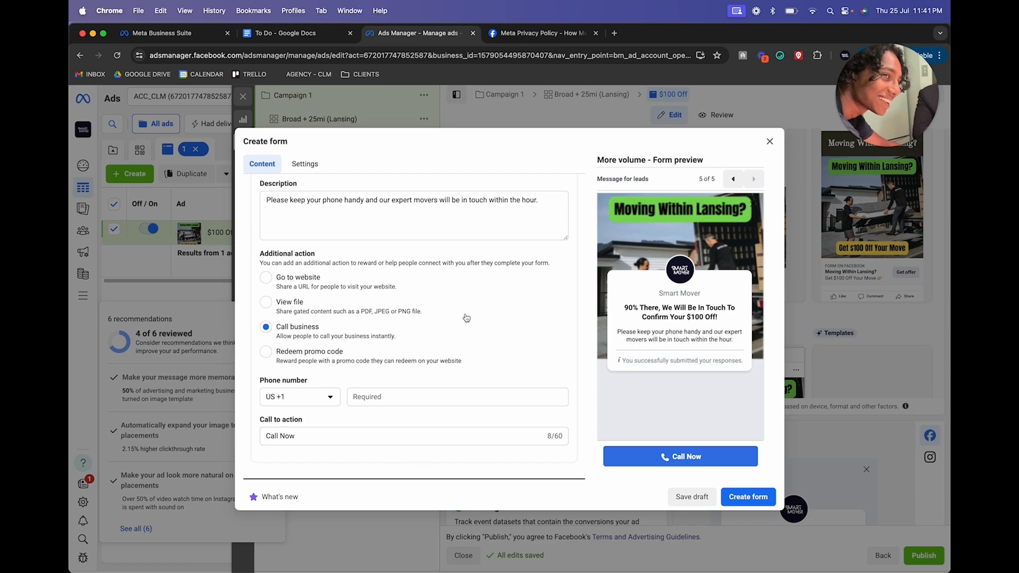
# Close the instant form editor, leaving the form as a draft
pyautogui.scroll(15, 519, 287)
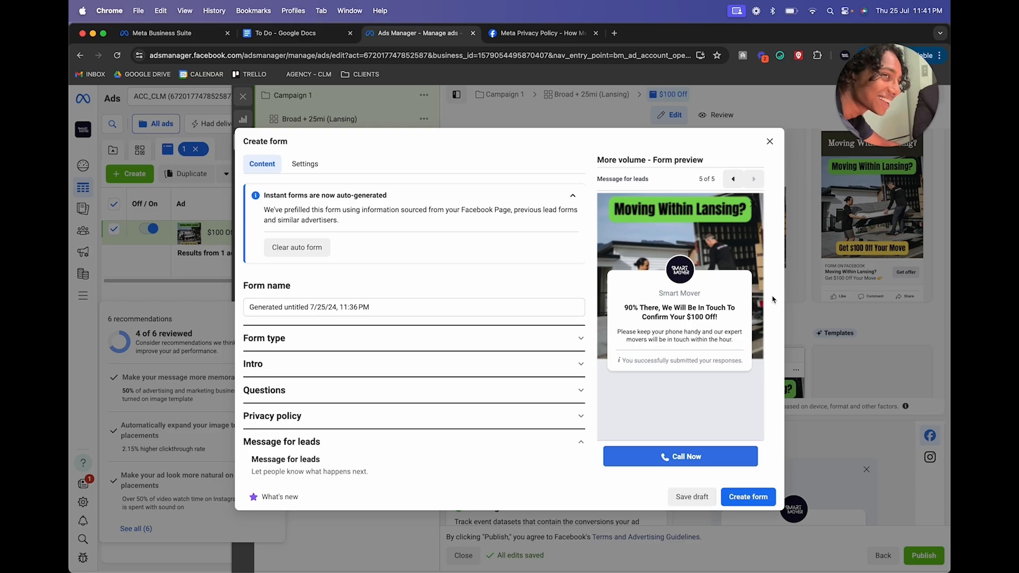
pyautogui.click(770, 141)
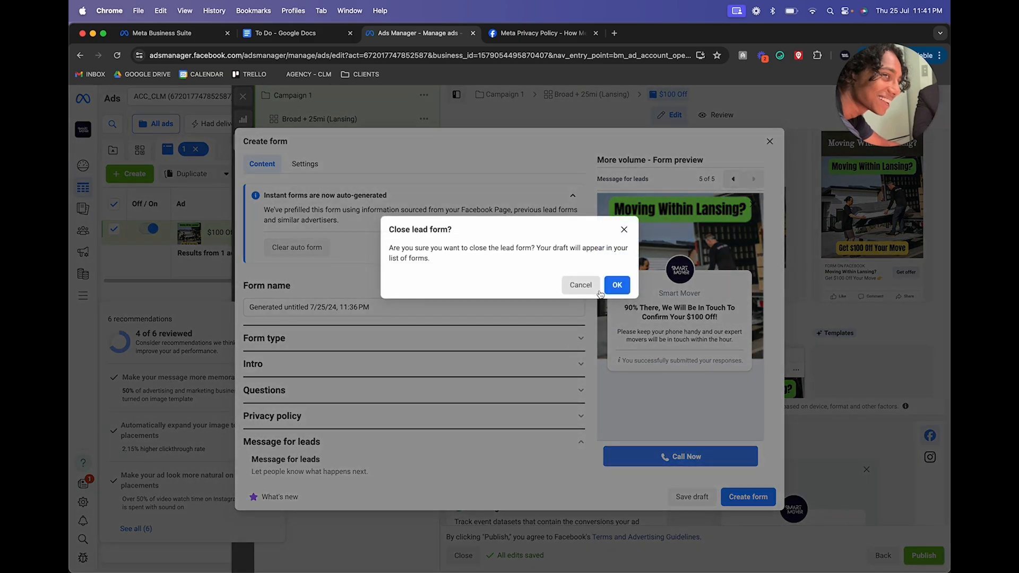
pyautogui.click(616, 285)
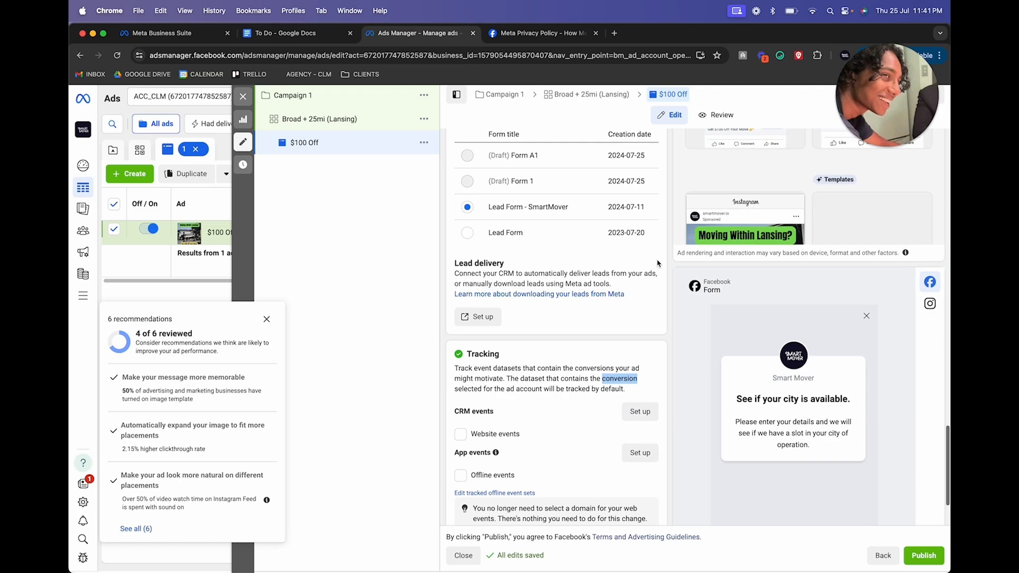
# Make a quick duplicate of the $100 Off ad within the Broad + 25mi (Lansing) ad set
pyautogui.scroll(3, 602, 280)
pyautogui.scroll(2, 762, 476)
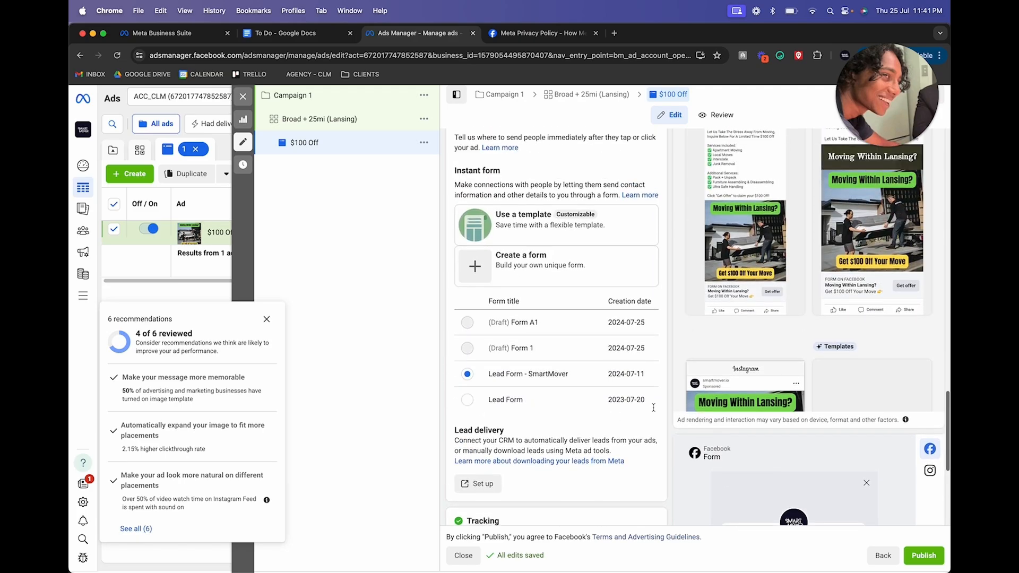
pyautogui.scroll(-4, 567, 458)
pyautogui.scroll(-2, 568, 457)
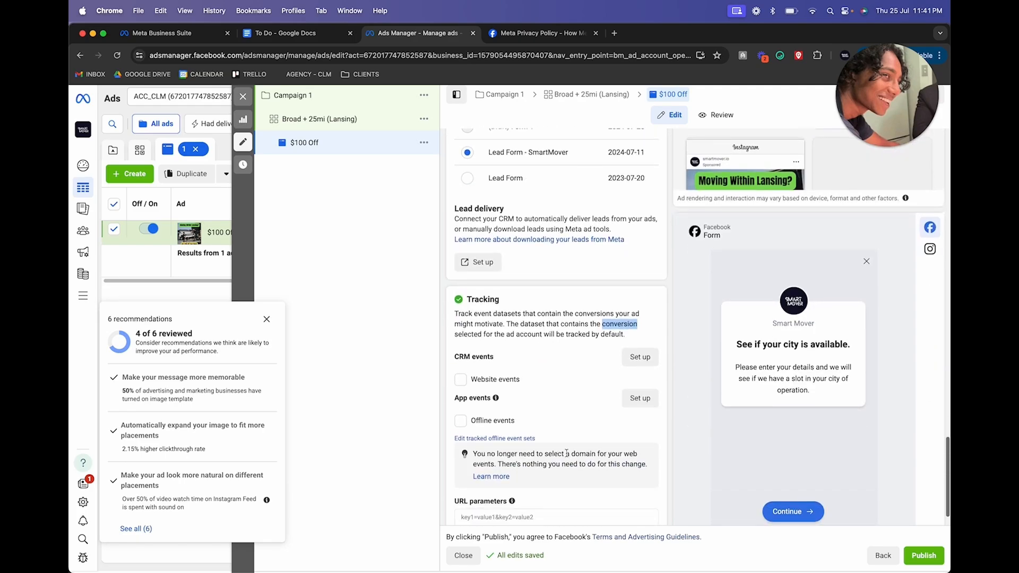
pyautogui.scroll(15, 566, 454)
pyautogui.scroll(-5, 566, 454)
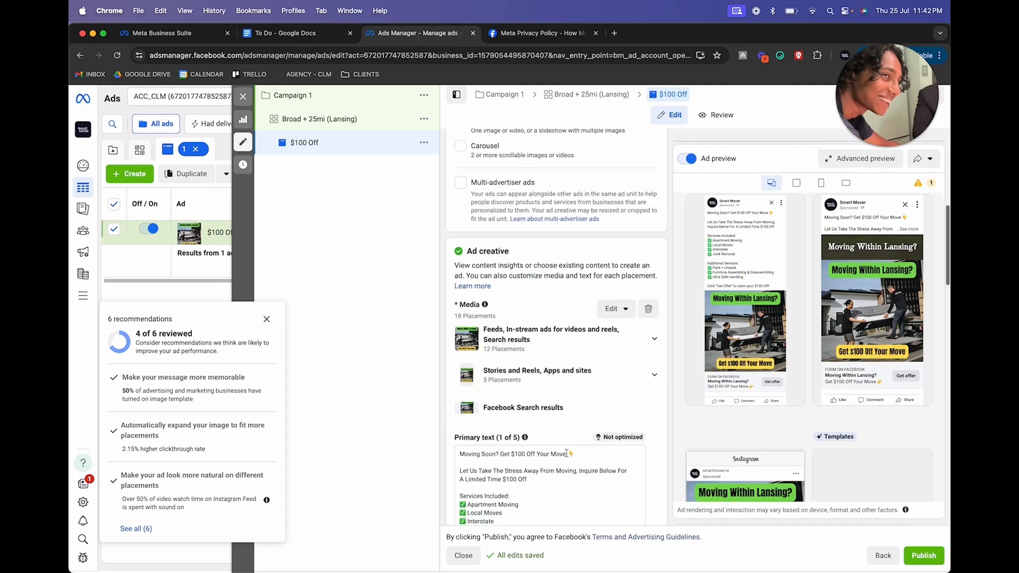
pyautogui.scroll(5, 566, 454)
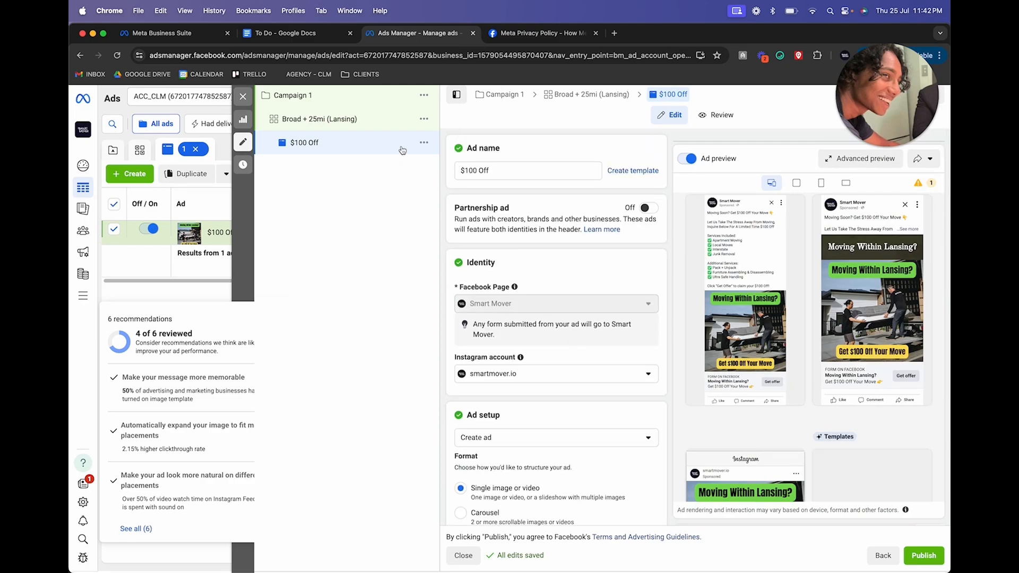
pyautogui.click(424, 143)
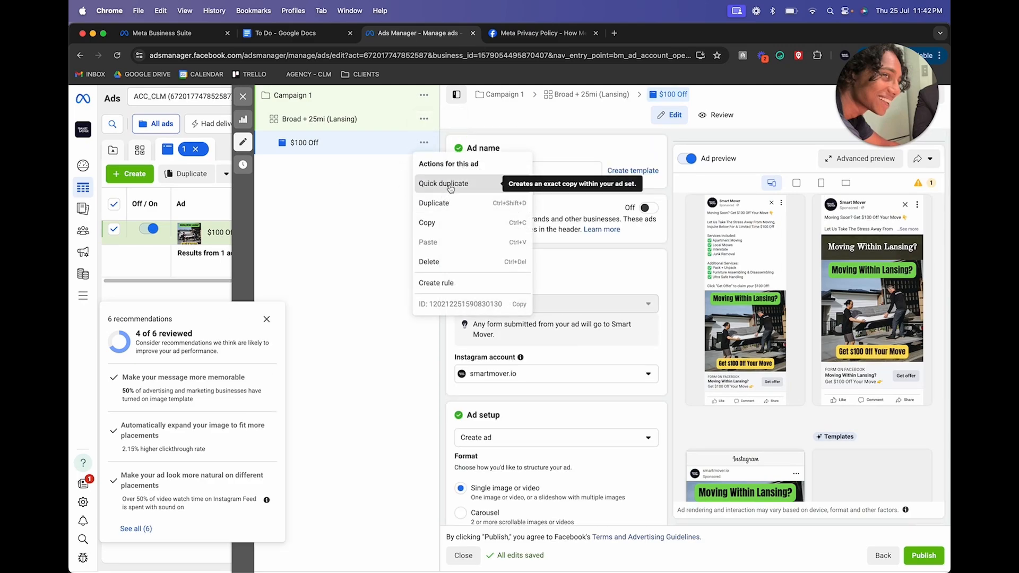
pyautogui.click(444, 184)
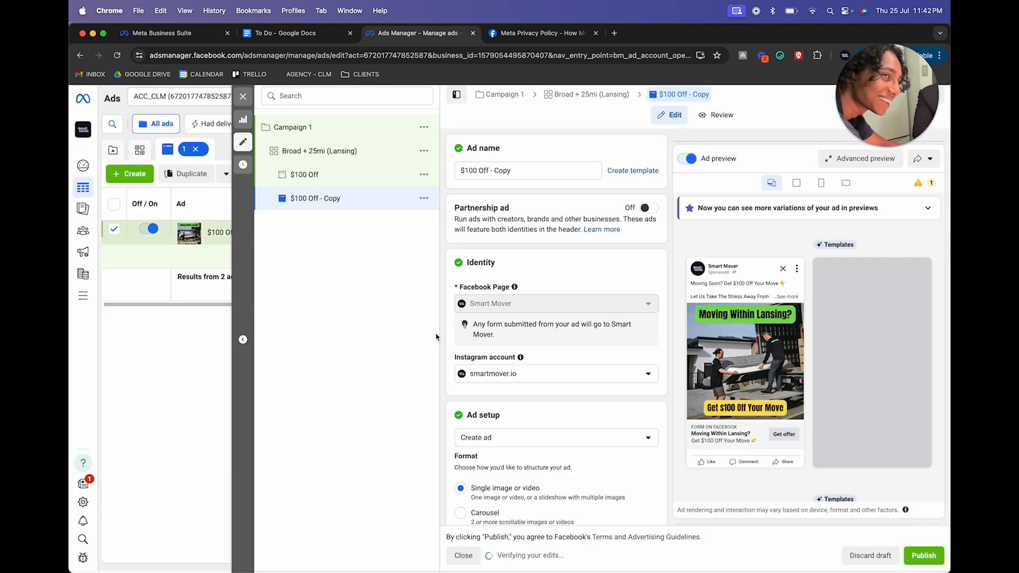
# Remove the existing media from the duplicated ad's creative
pyautogui.scroll(-8, 551, 385)
pyautogui.scroll(-10, 552, 385)
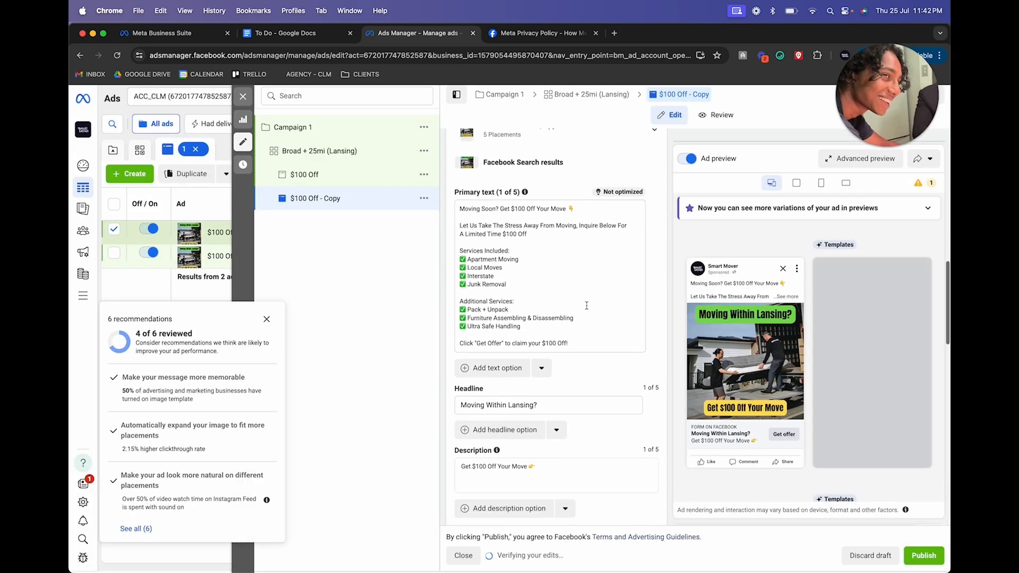
pyautogui.scroll(10, 561, 271)
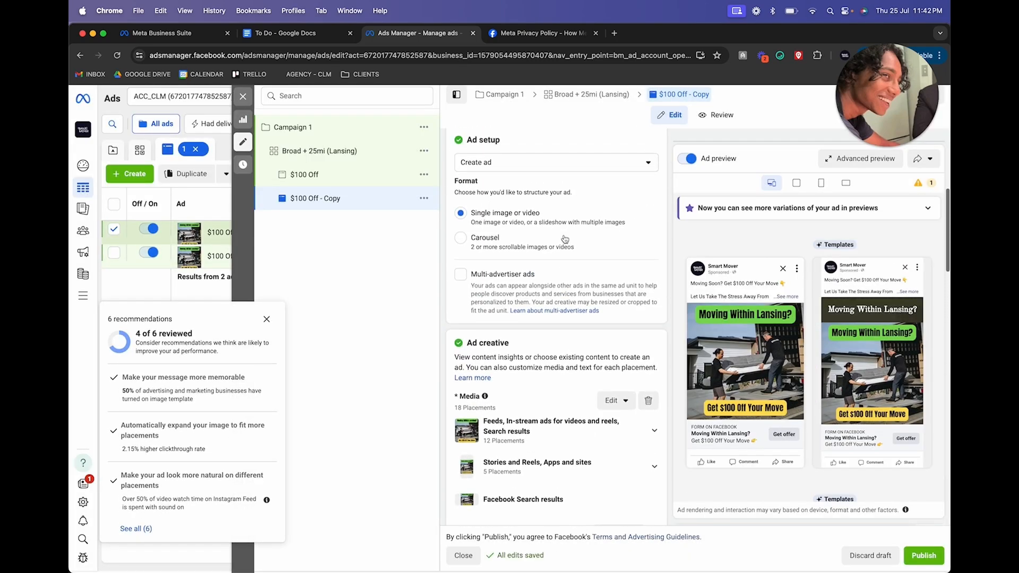
pyautogui.click(652, 351)
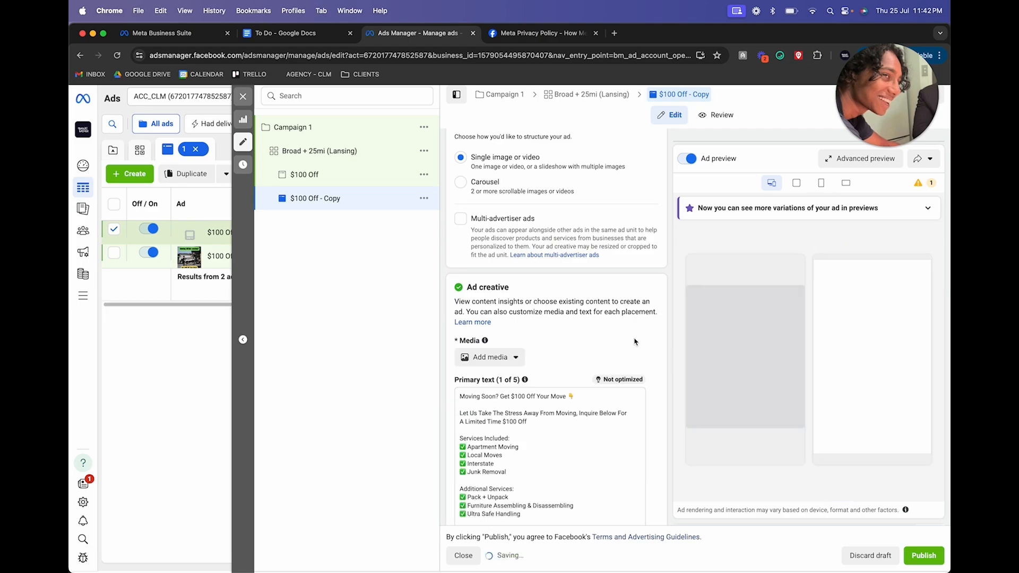
# Rename the duplicated ad "60 Second Quote"
pyautogui.doubleClick(359, 199)
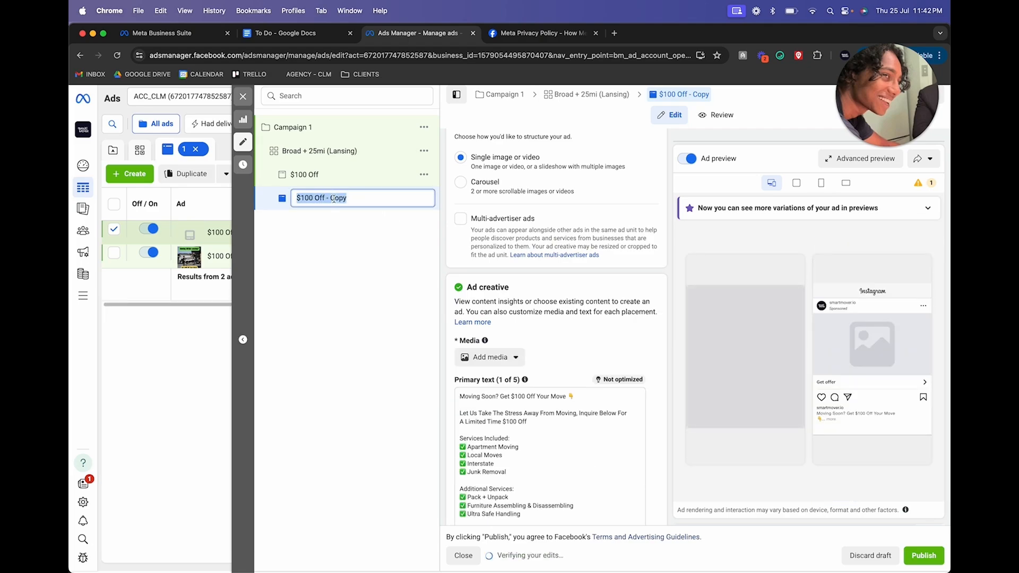
pyautogui.write('60 Second')
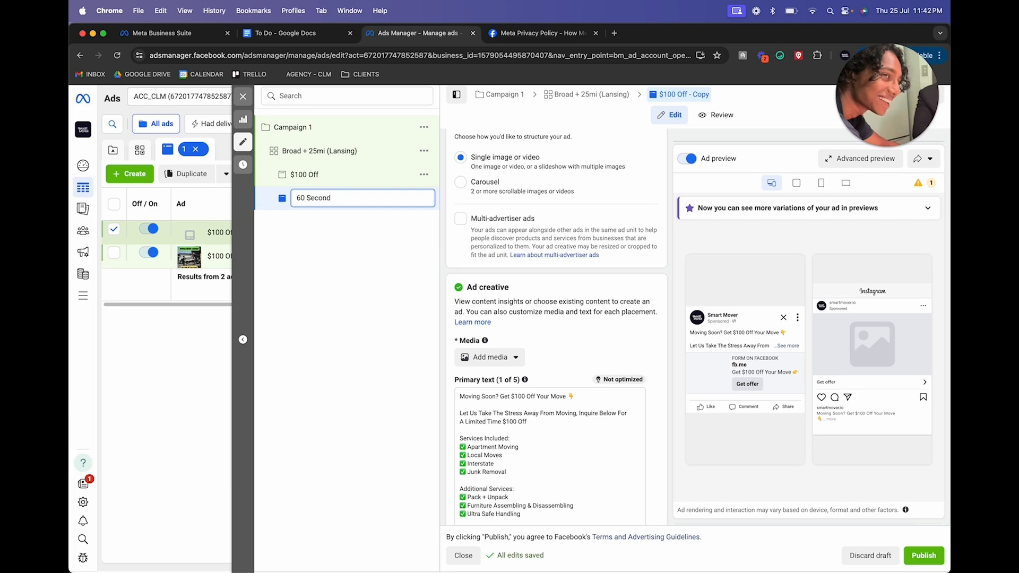
pyautogui.write(' Quote')
pyautogui.press('Return')
# Add the account image 2.png as the ad's media, keeping the original crops and all optimizations
pyautogui.scroll(-3, 531, 319)
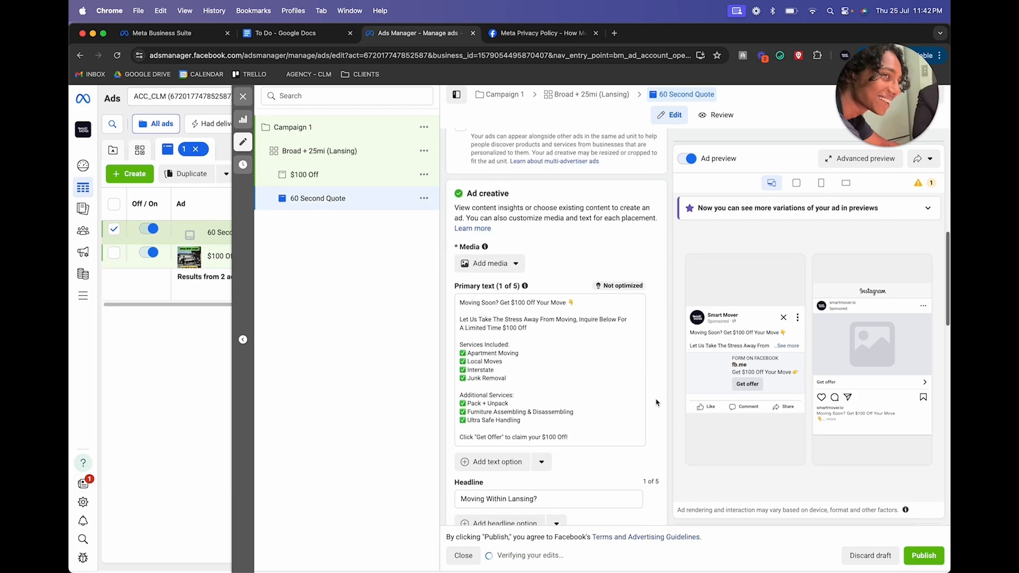
pyautogui.click(489, 251)
pyautogui.click(493, 274)
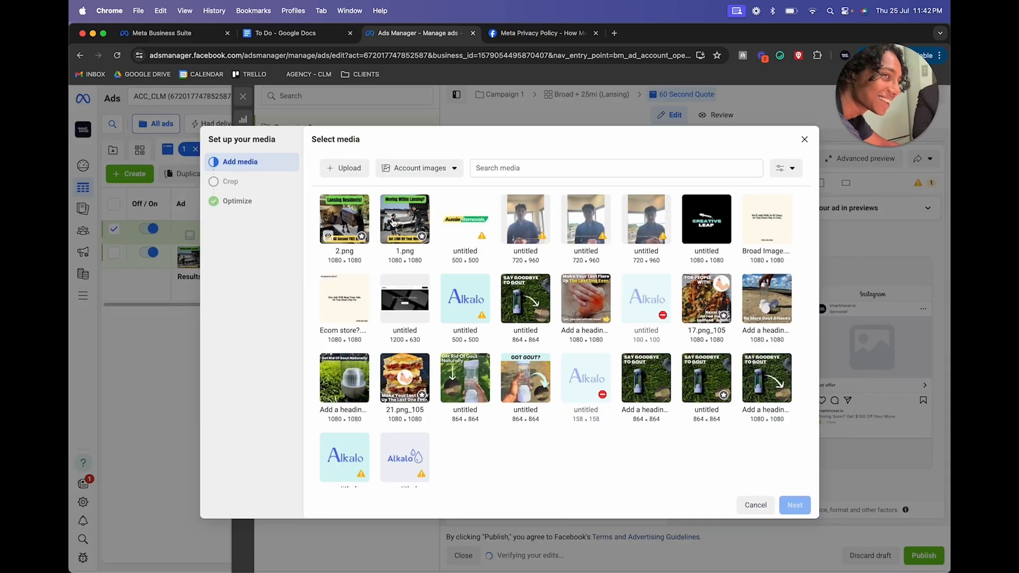
pyautogui.click(342, 231)
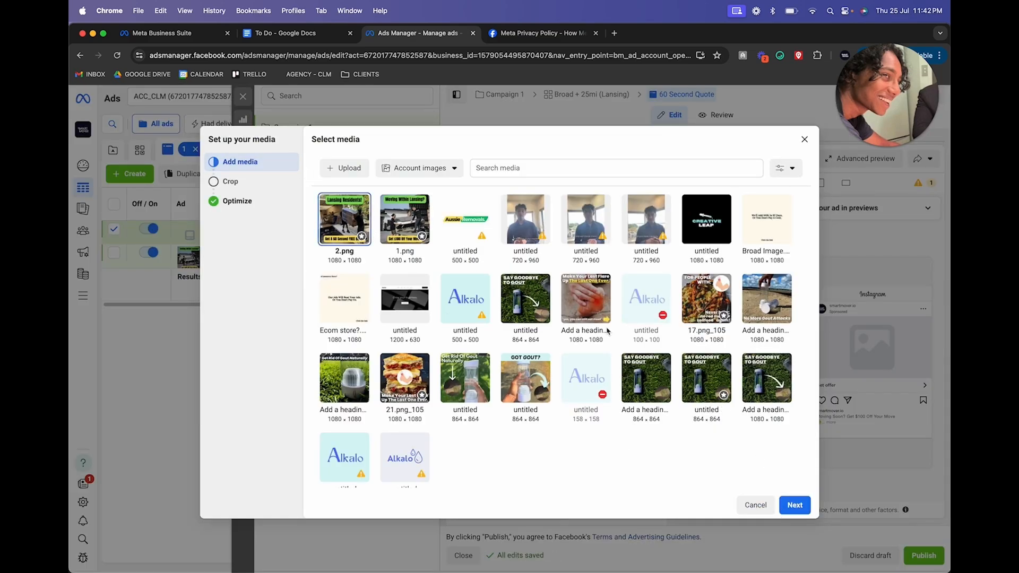
pyautogui.click(794, 505)
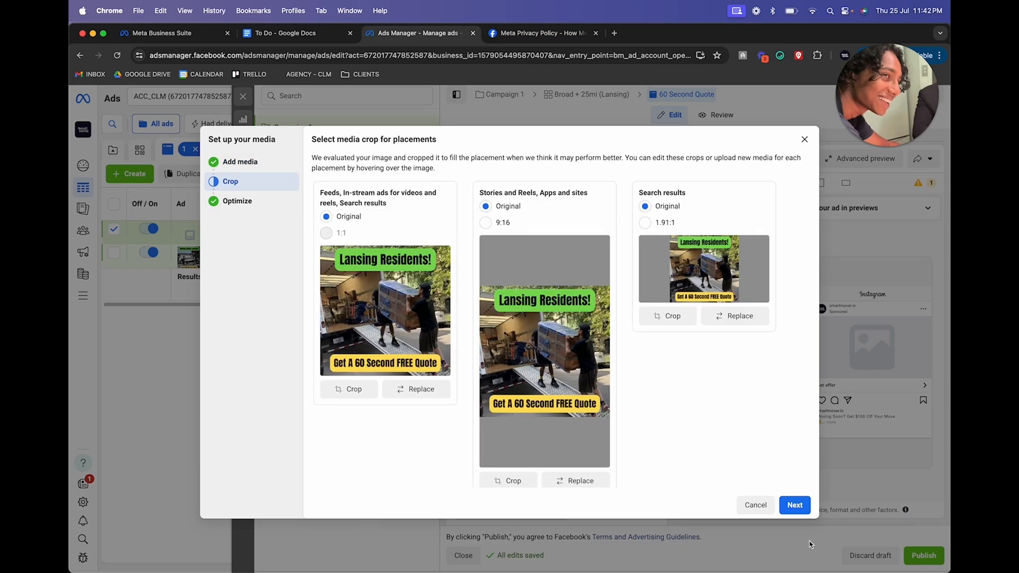
pyautogui.click(800, 510)
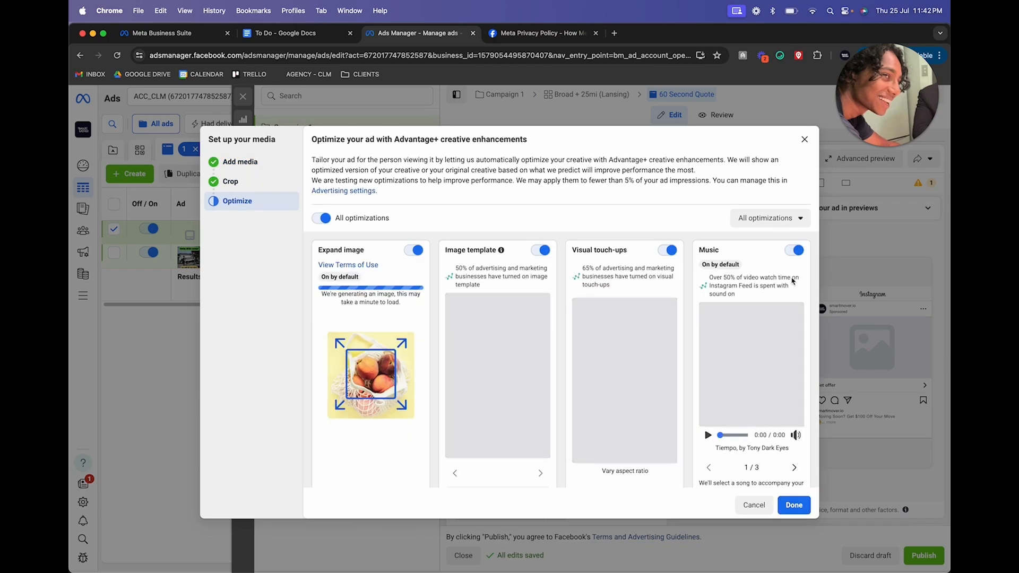
pyautogui.click(793, 504)
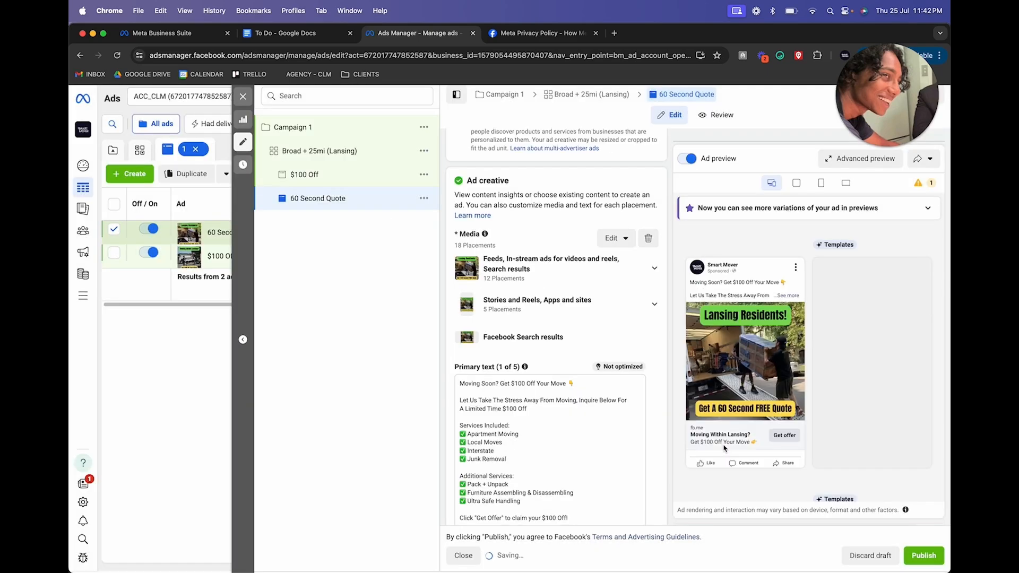
# Replace the primary text's opening line with "Moving Soon? Get A FREE Estimate In 60 Seconds 👇"
pyautogui.click(492, 383)
pyautogui.moveTo(584, 386); pyautogui.dragTo(404, 384)
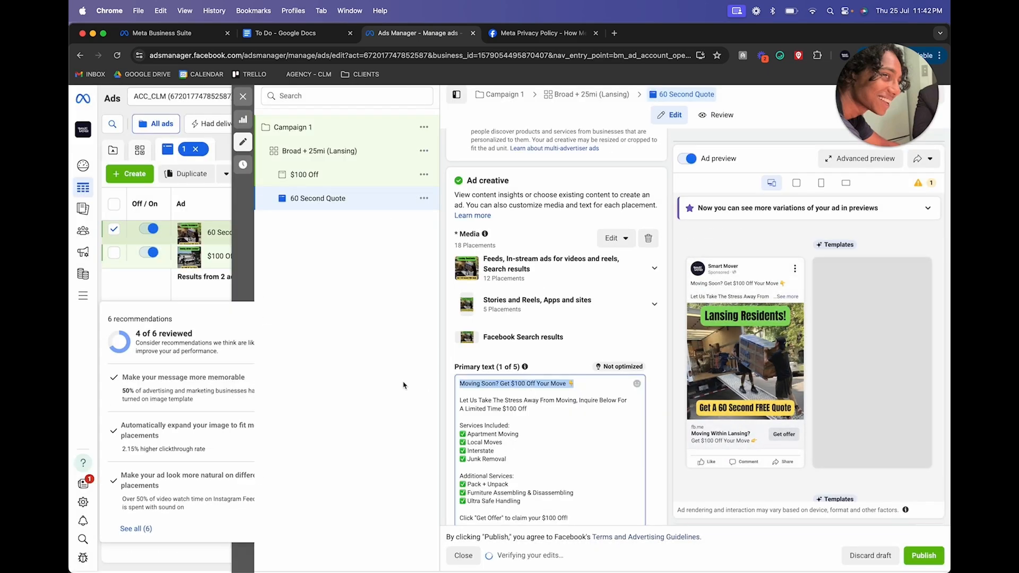
pyautogui.write('Moving Within Lans')
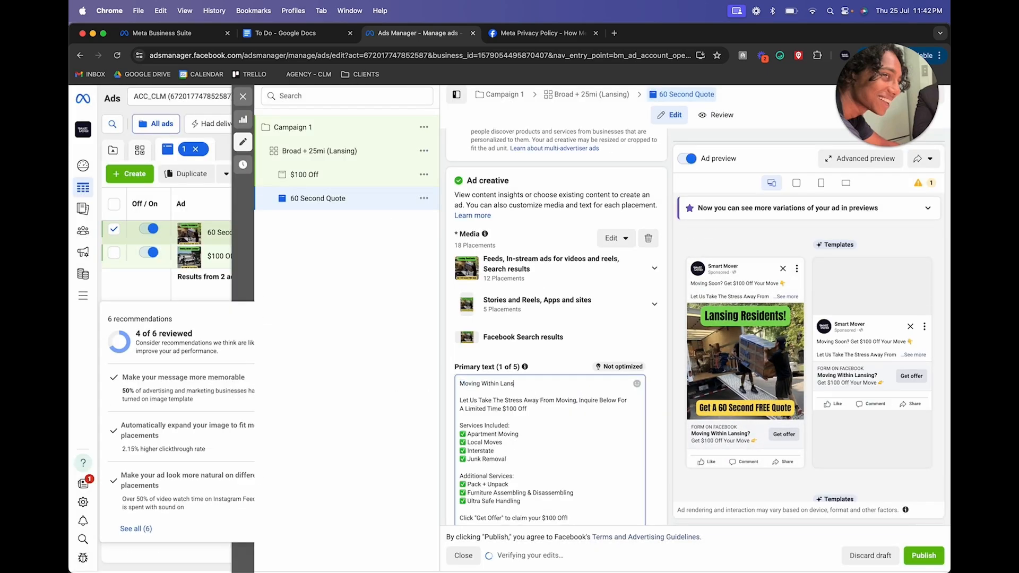
pyautogui.write('ing? Get A FREE Estimate In 60 Seconds 👇')
pyautogui.moveTo(523, 384); pyautogui.dragTo(481, 383)
pyautogui.write('Soon')
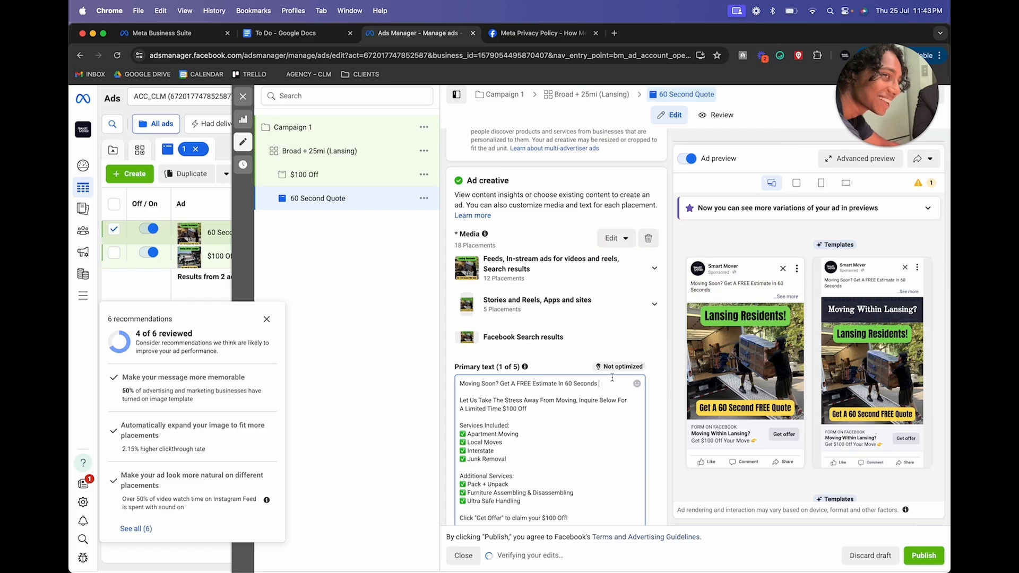
# Replace the primary text's second paragraph with "No hidden fees, no surprises, get your estimate for free within 60 seconds by clicking below 👇"
pyautogui.moveTo(527, 409); pyautogui.dragTo(460, 400)
pyautogui.press('BackSpace')
pyautogui.write('No hidden fees, no surprises, get your estimate for free within 60 seconds by clicking below 👇')
# Change the primary text's closing line to Click "Learn More" To Access Your 60 Second Estimate!
pyautogui.scroll(-3, 550, 393)
pyautogui.moveTo(568, 382); pyautogui.dragTo(476, 382)
pyautogui.write('Learn More" To A')
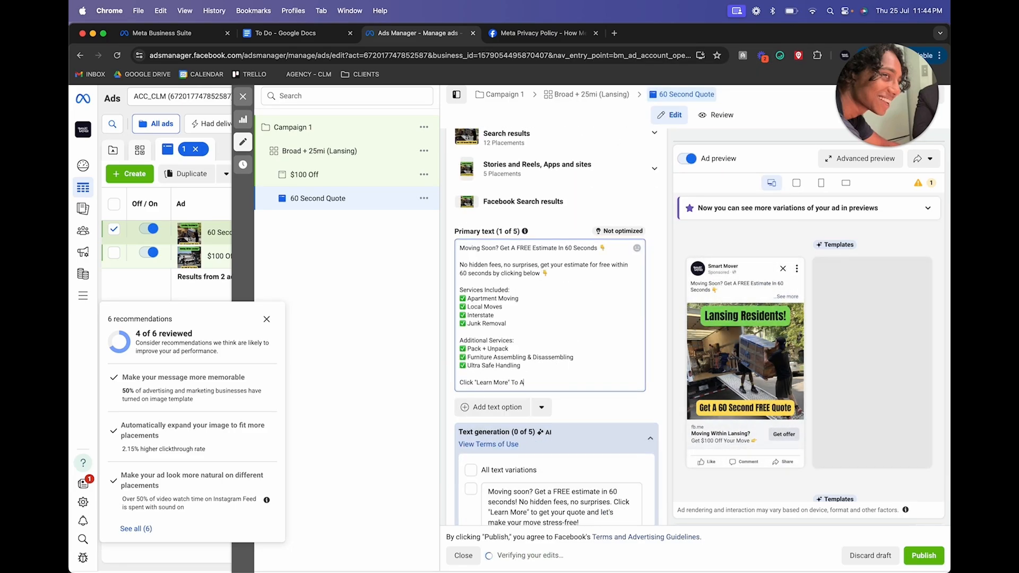
pyautogui.write('ccess Your')
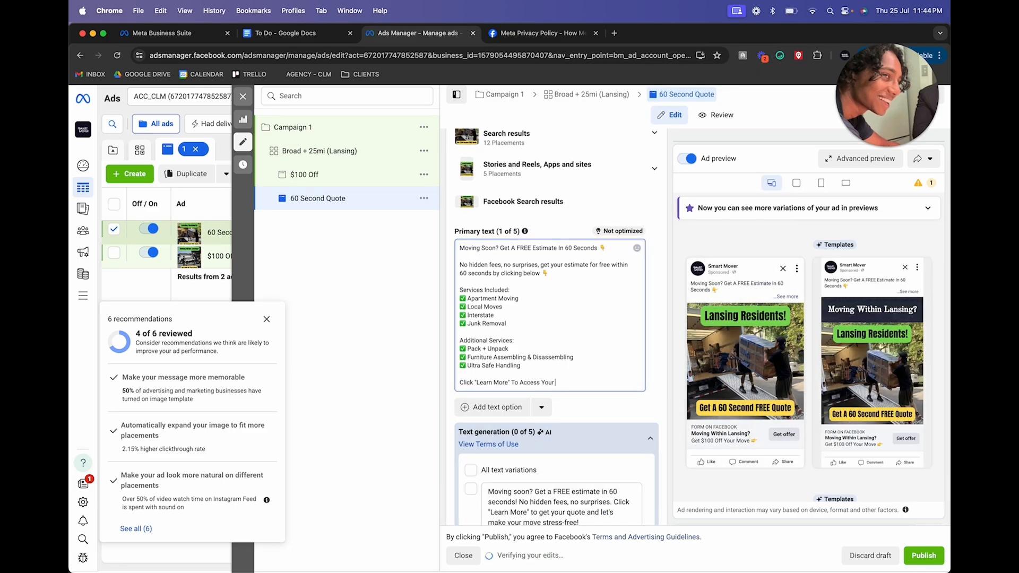
pyautogui.write(' 60 Second')
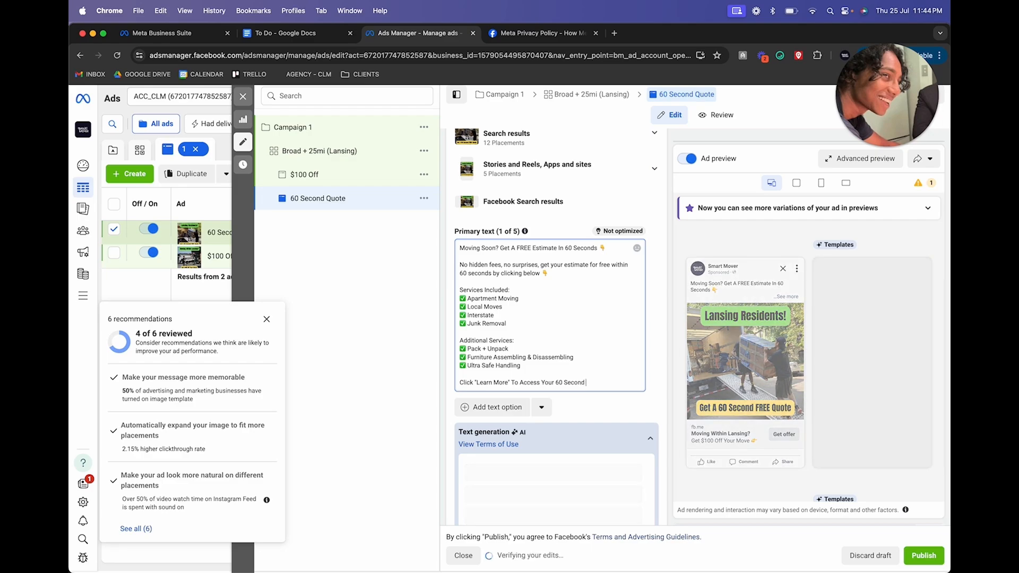
pyautogui.write(' Estimate!')
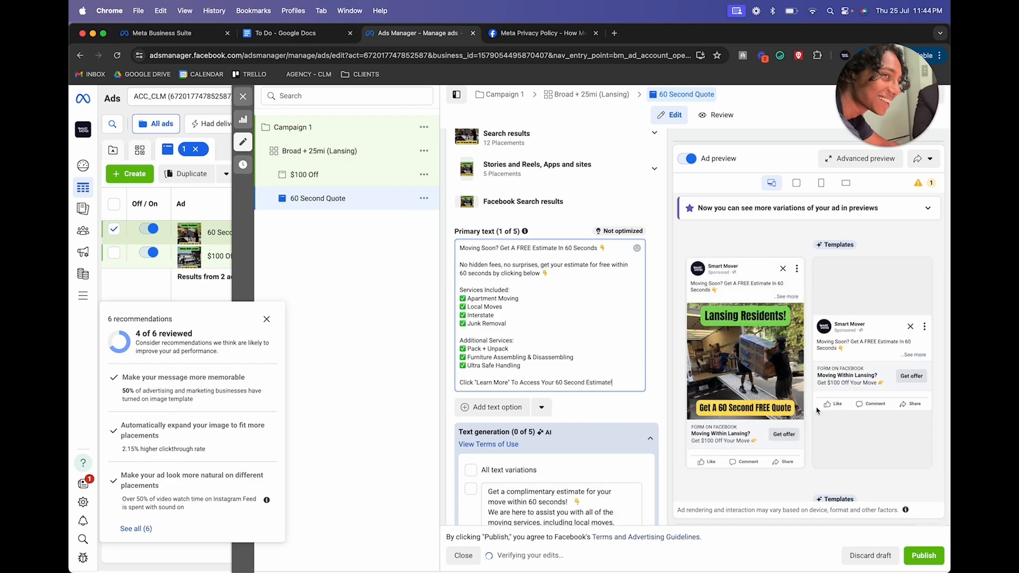
# Replace the 60 Second Quote ad's description with "60 Second FREE Estimate 👉"
pyautogui.scroll(-3, 605, 390)
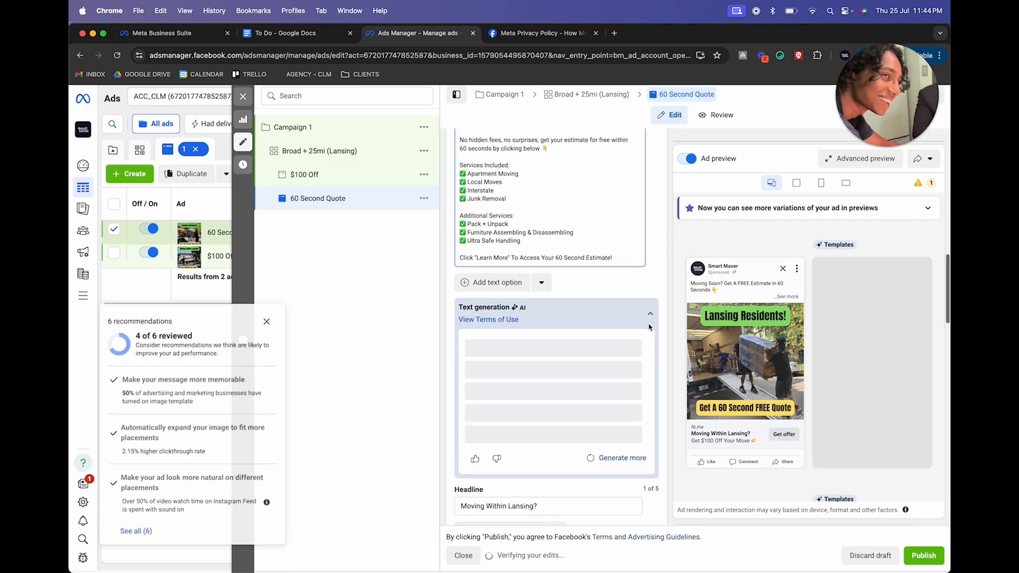
pyautogui.scroll(-2, 614, 345)
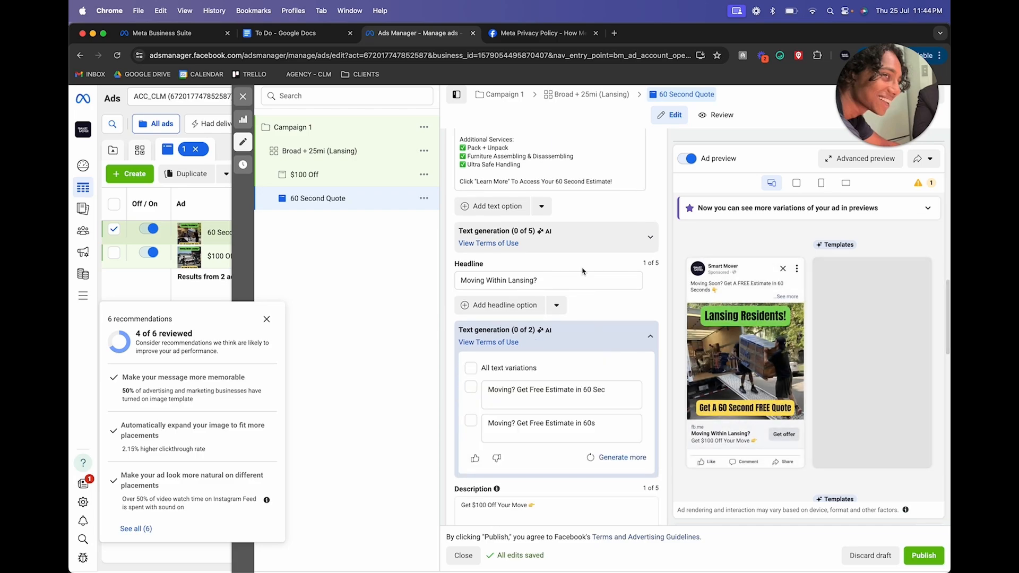
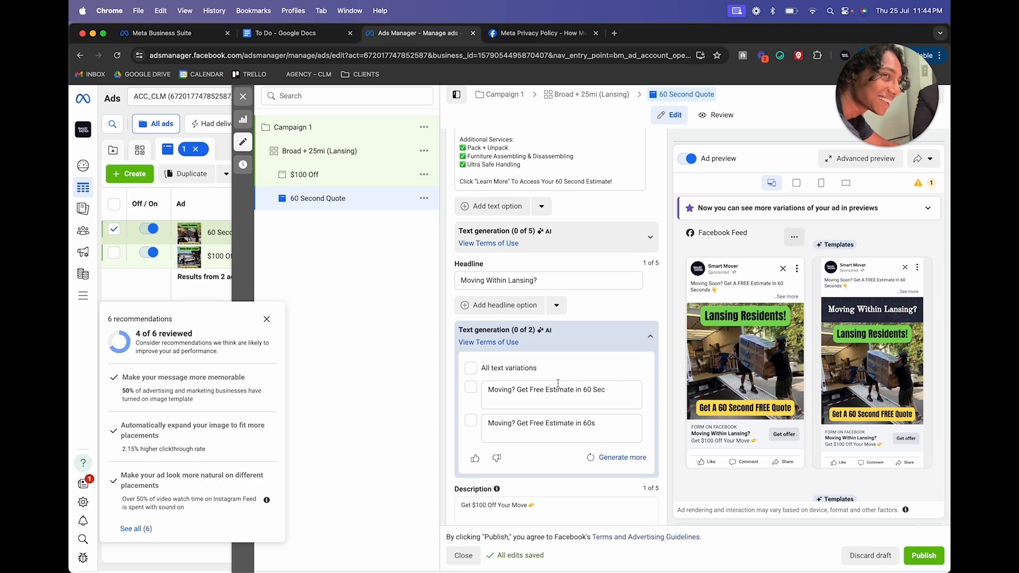
pyautogui.scroll(-2, 562, 341)
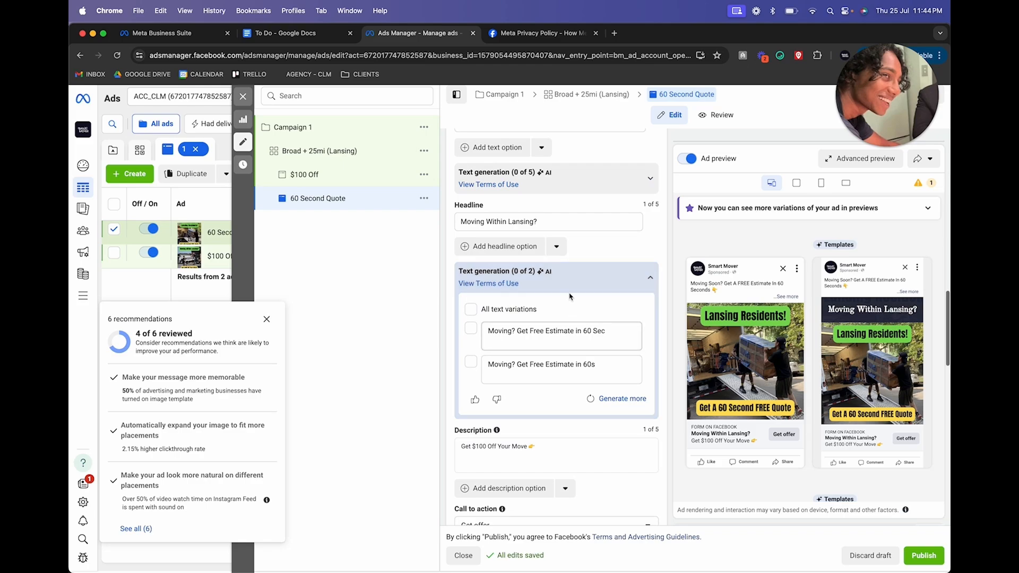
pyautogui.click(570, 449)
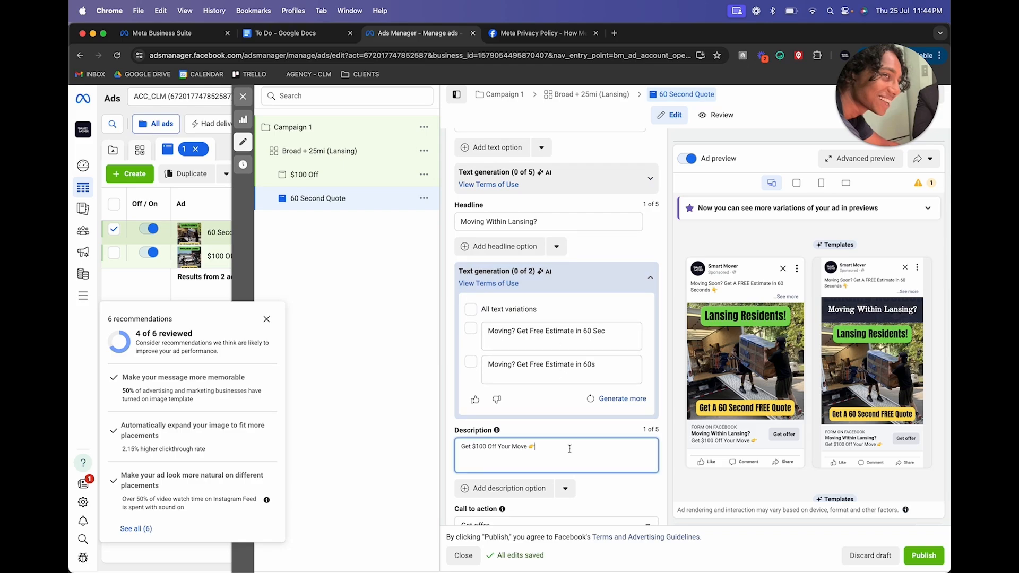
pyautogui.press('super+a')
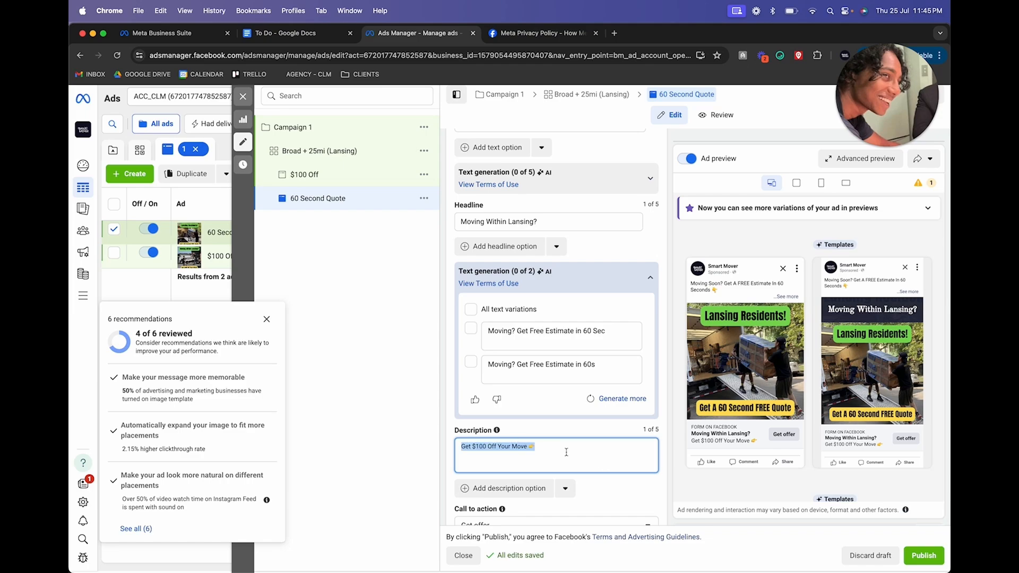
pyautogui.tripleClick(566, 452)
pyautogui.tripleClick(548, 449)
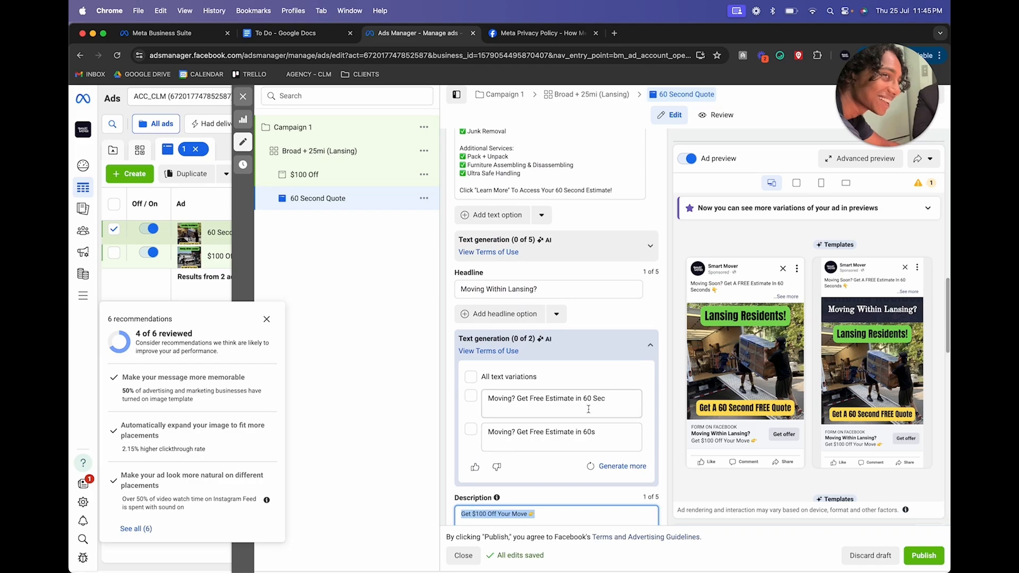
pyautogui.scroll(-1, 557, 451)
pyautogui.click(538, 415)
pyautogui.tripleClick(538, 415)
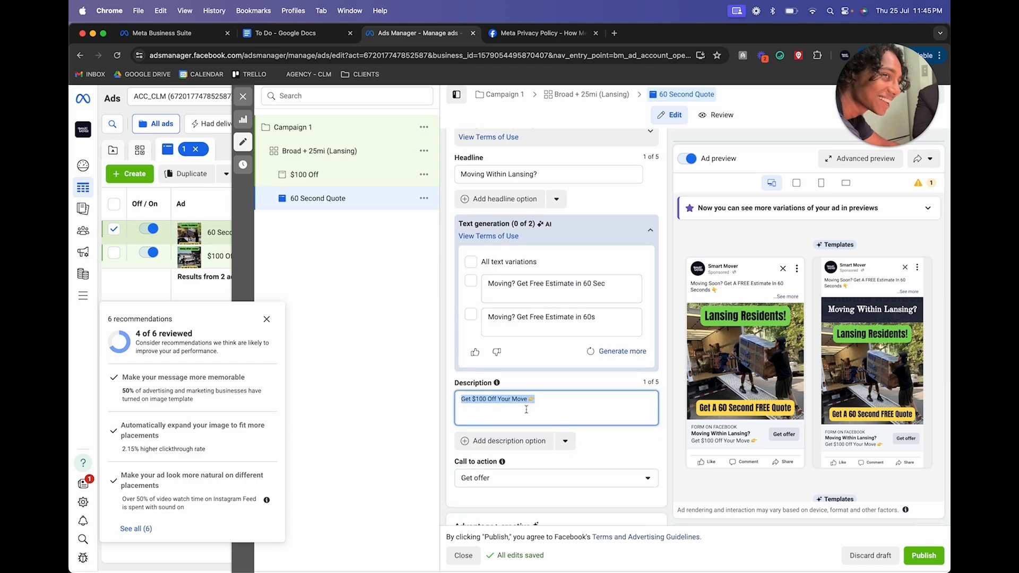
pyautogui.click(516, 403)
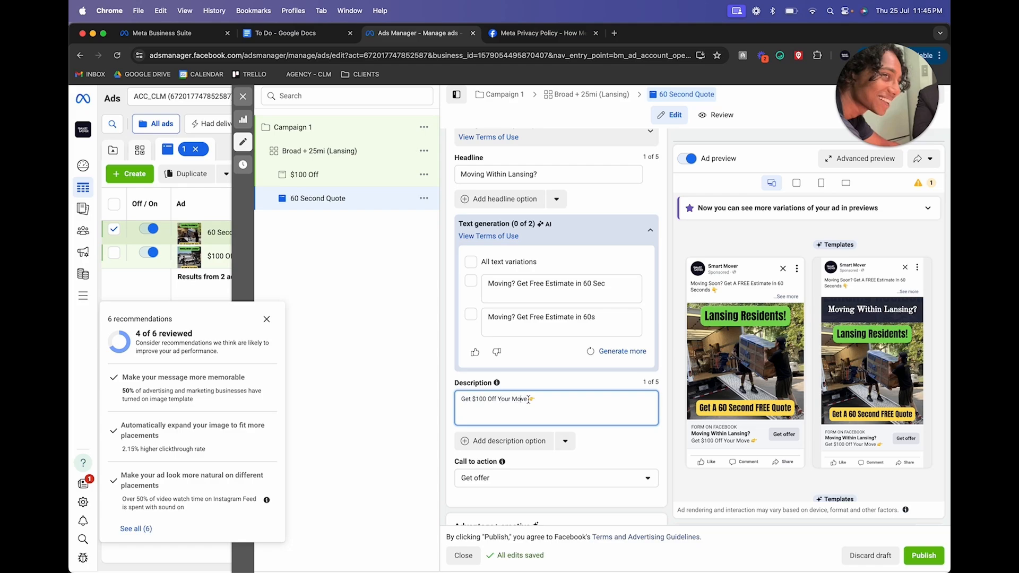
pyautogui.press('super+shift+Left')
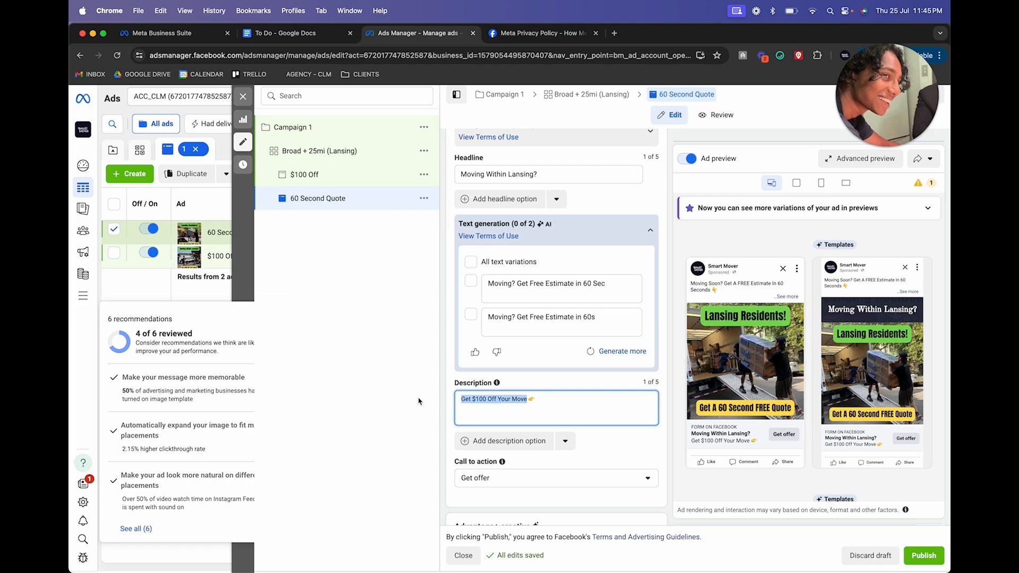
pyautogui.write('60 Second FREE Estimate👉')
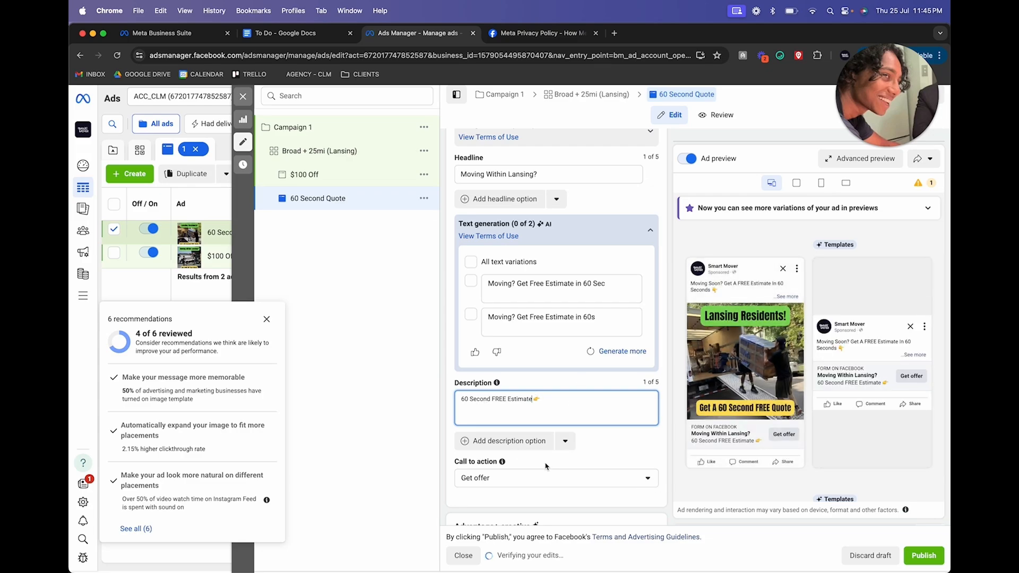
pyautogui.scroll(-3, 545, 466)
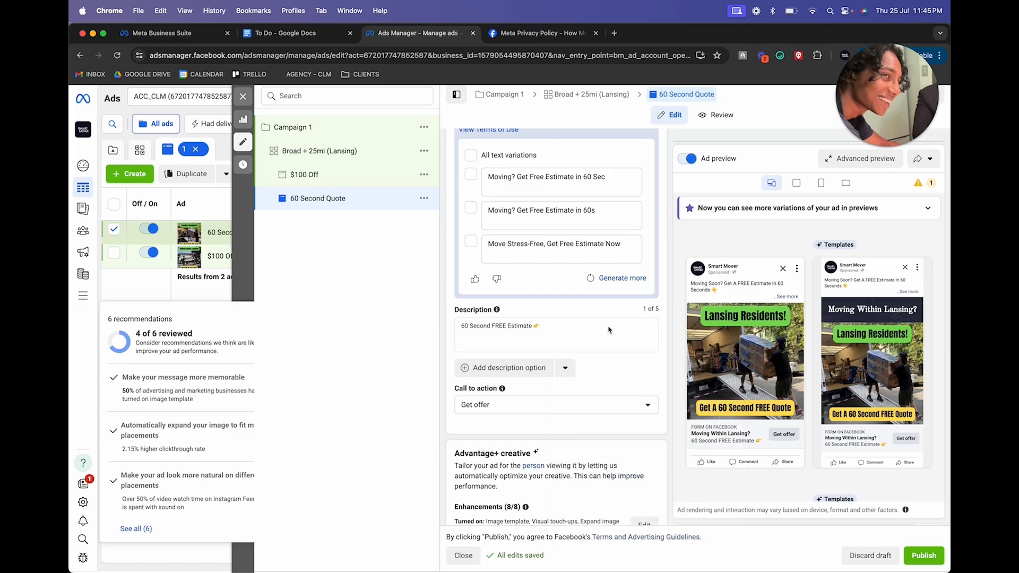
# Select the Broad + 25mi (Lansing) ad set, switch to the Gamma presentation and review its slides on ad sets and audience targeting
pyautogui.scroll(20, 540, 343)
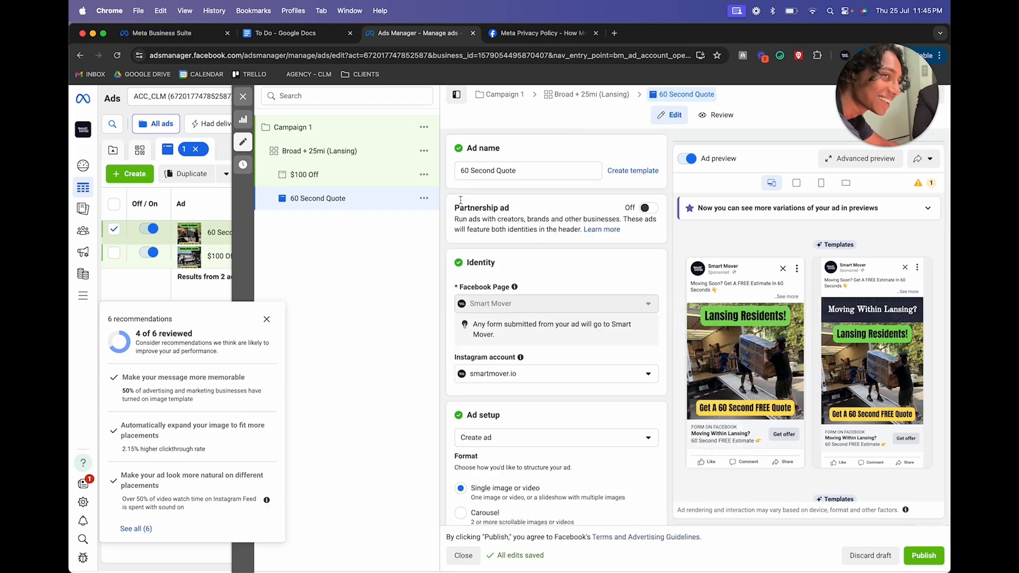
pyautogui.click(347, 153)
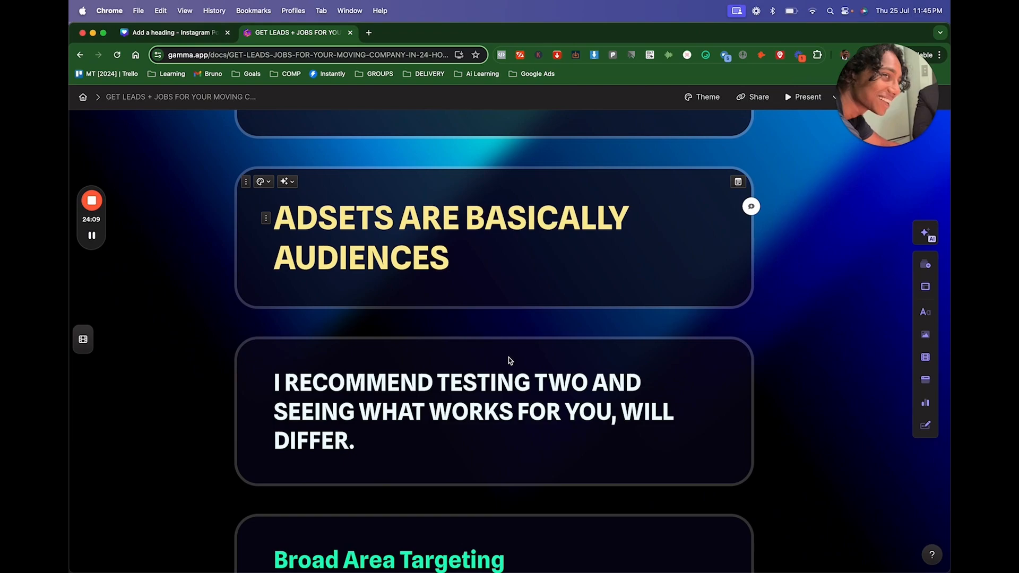
pyautogui.scroll(-6, 508, 358)
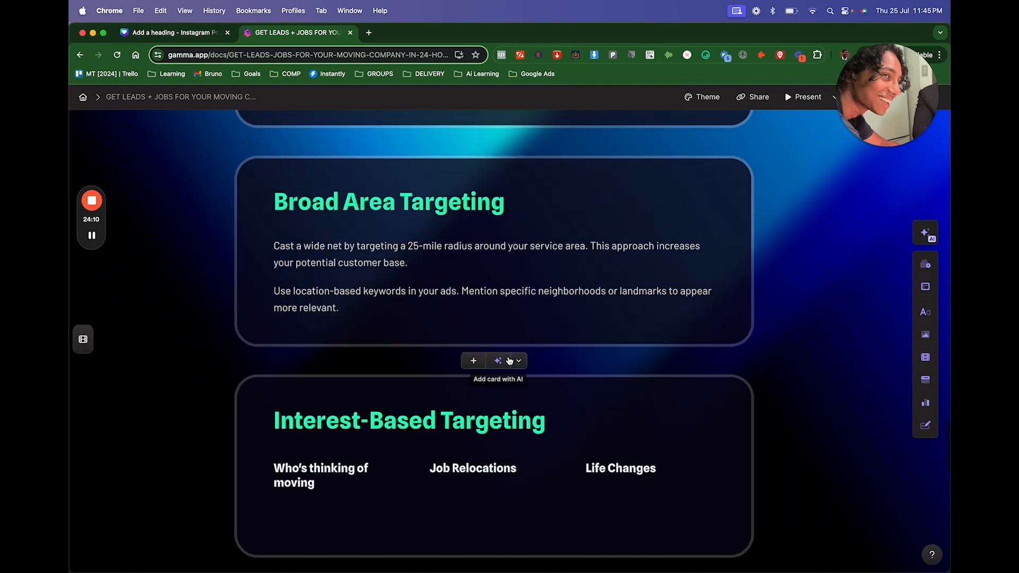
pyautogui.scroll(4, 509, 359)
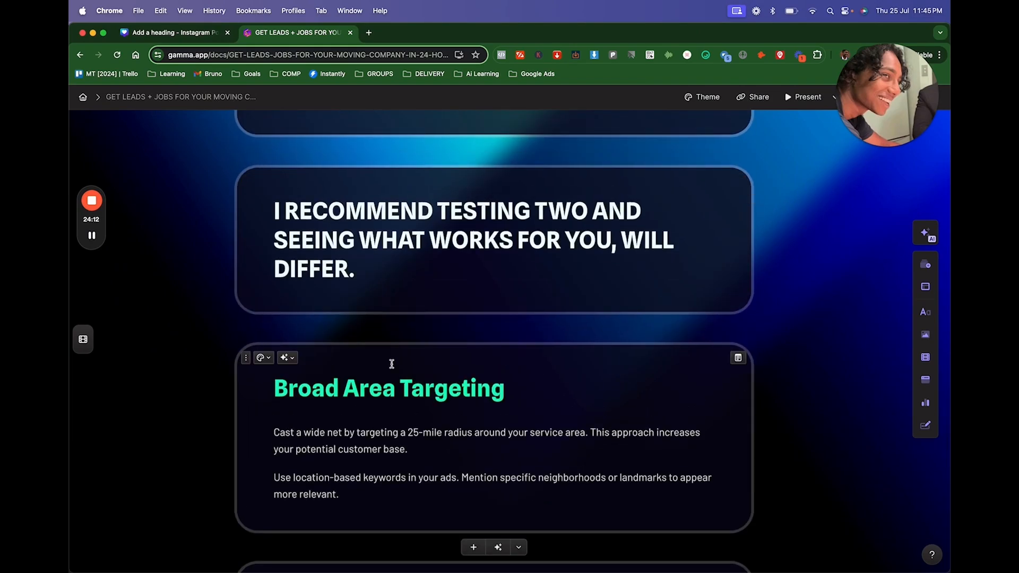
pyautogui.scroll(2, 392, 364)
pyautogui.hotkey('ctrl', 'Right')
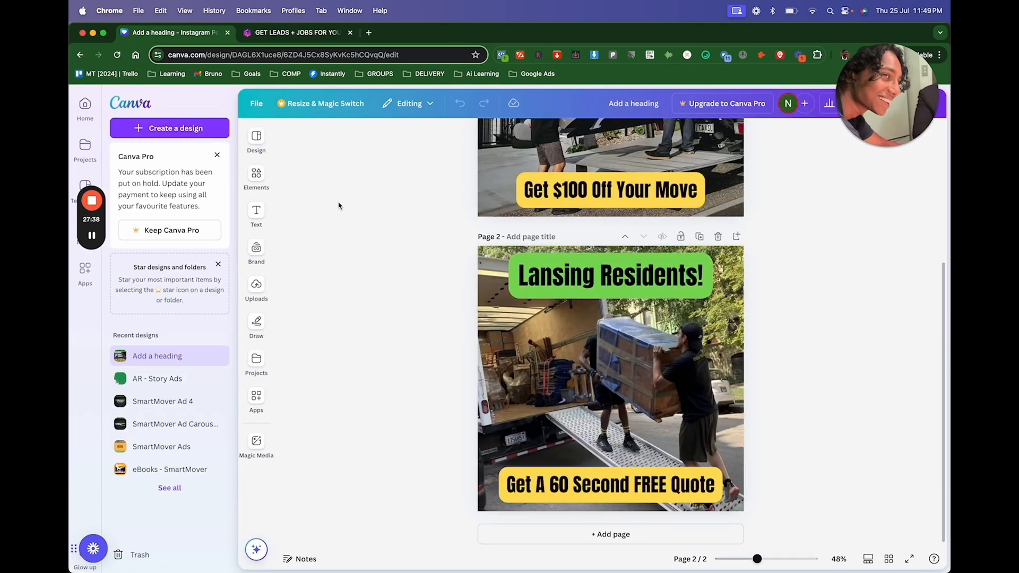
# Return to the Gamma presentation and read the "Setting Up The Form" slide, highlighting the "Make sure you connect it" point
pyautogui.click(307, 34)
pyautogui.scroll(-5, 395, 356)
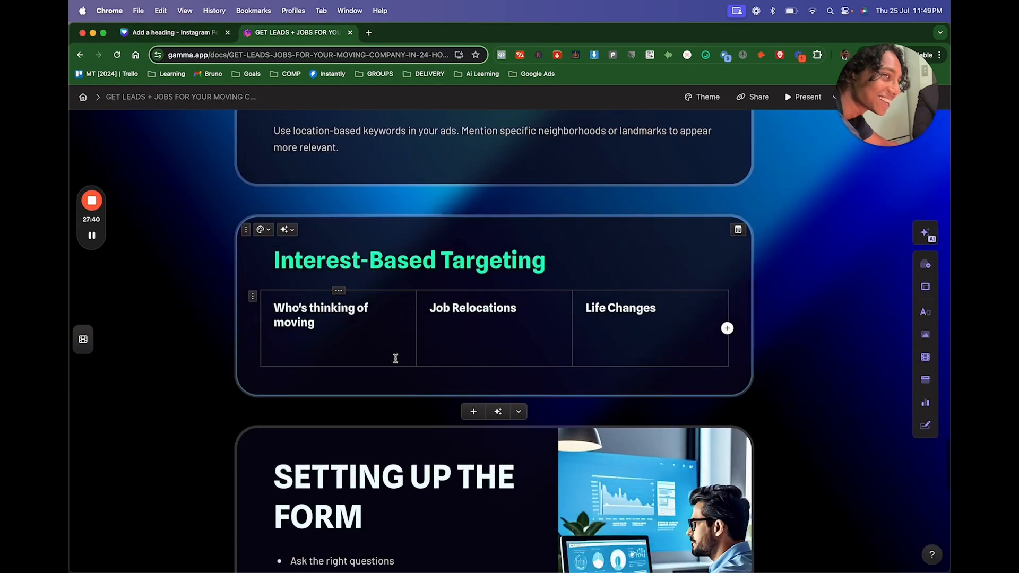
pyautogui.scroll(-7, 572, 239)
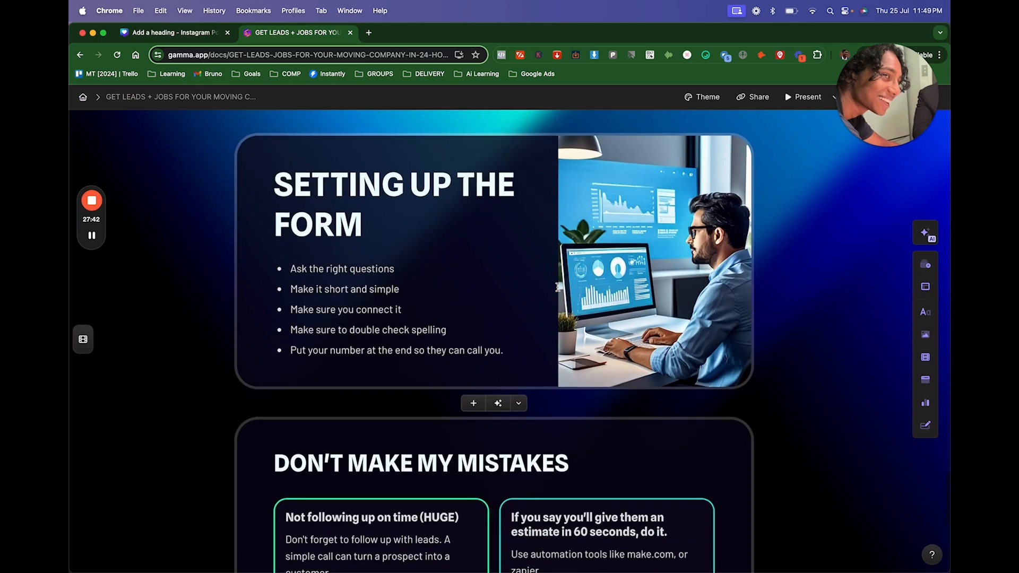
pyautogui.scroll(-2, 557, 287)
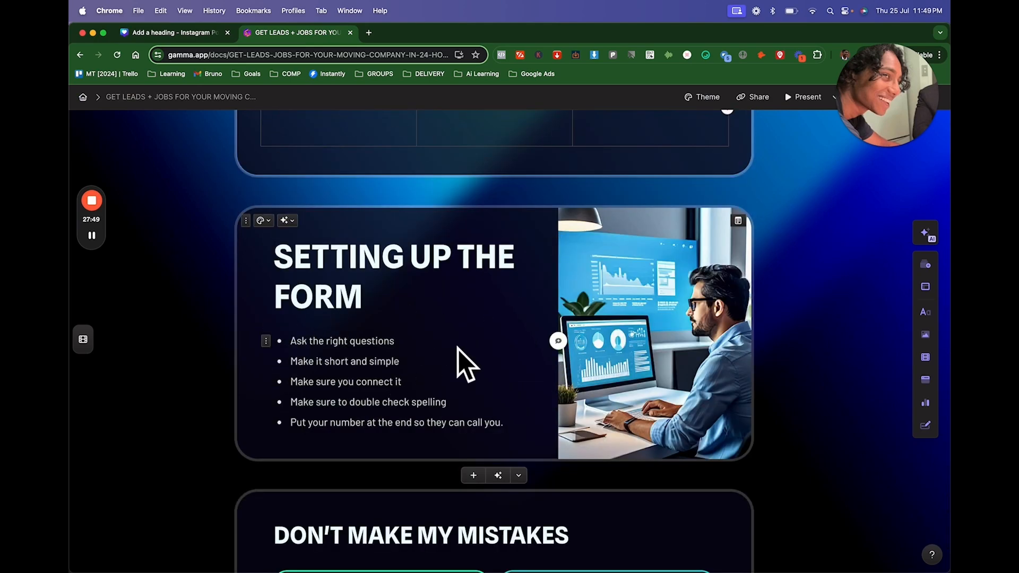
pyautogui.tripleClick(435, 386)
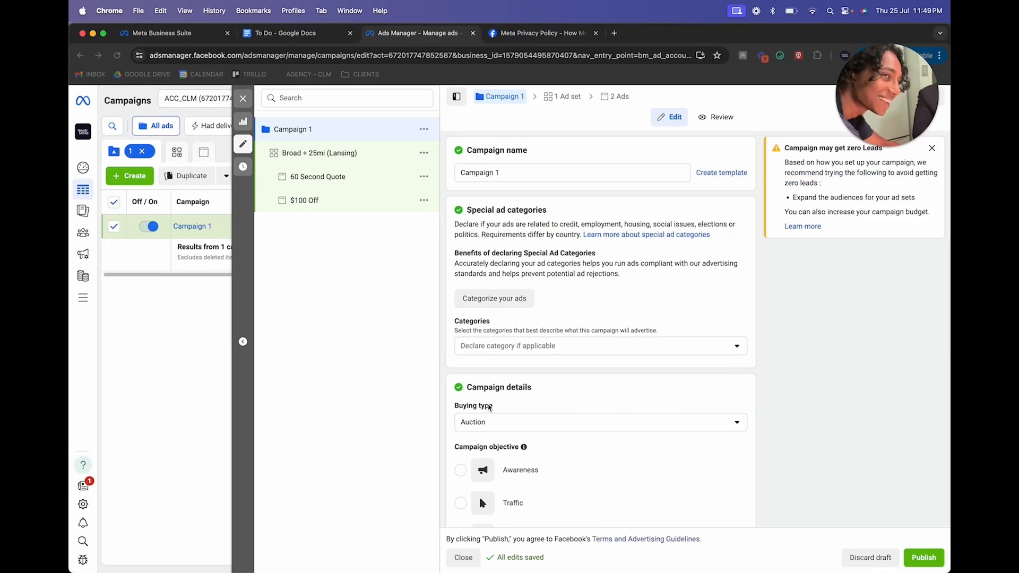
# Switch to Ads Manager and review Campaign 1's settings, including its objective, daily budget, budget scheduling and A/B test options
pyautogui.scroll(-7, 548, 330)
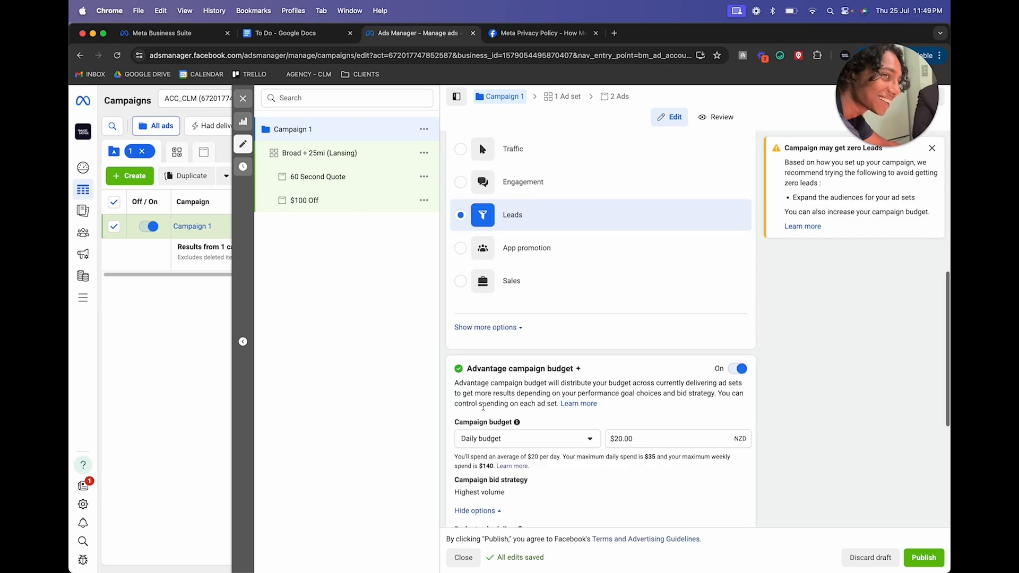
pyautogui.scroll(6, 482, 409)
pyautogui.scroll(-11, 482, 409)
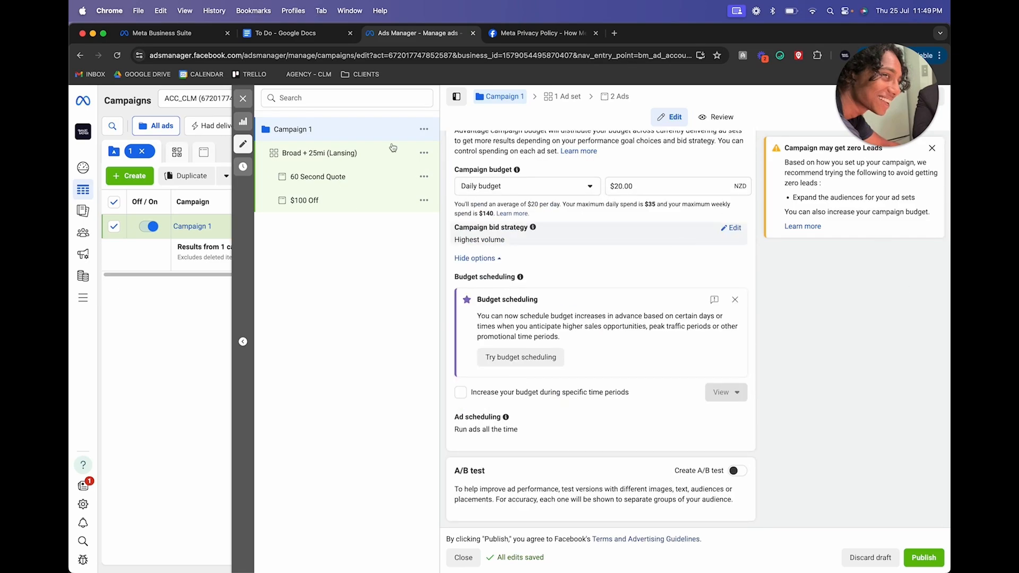
pyautogui.scroll(-1, 538, 297)
pyautogui.scroll(4, 539, 296)
pyautogui.scroll(-2, 538, 296)
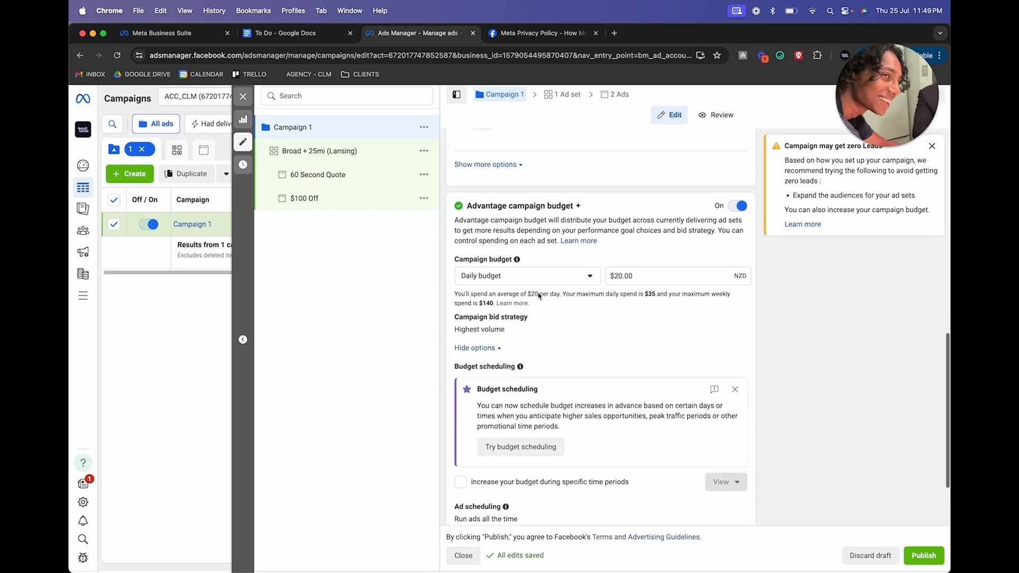
pyautogui.scroll(10, 741, 238)
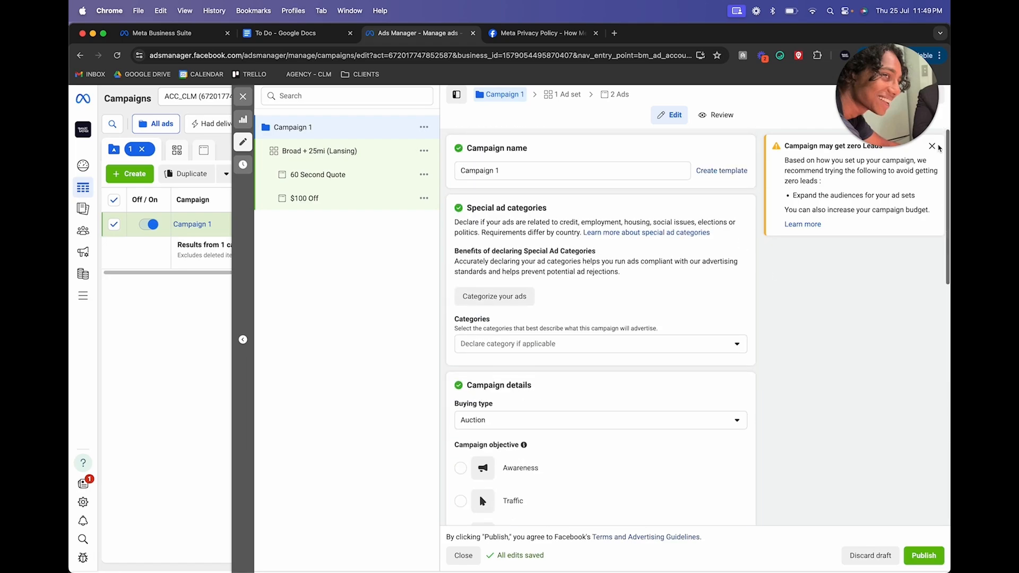
pyautogui.scroll(-8, 482, 271)
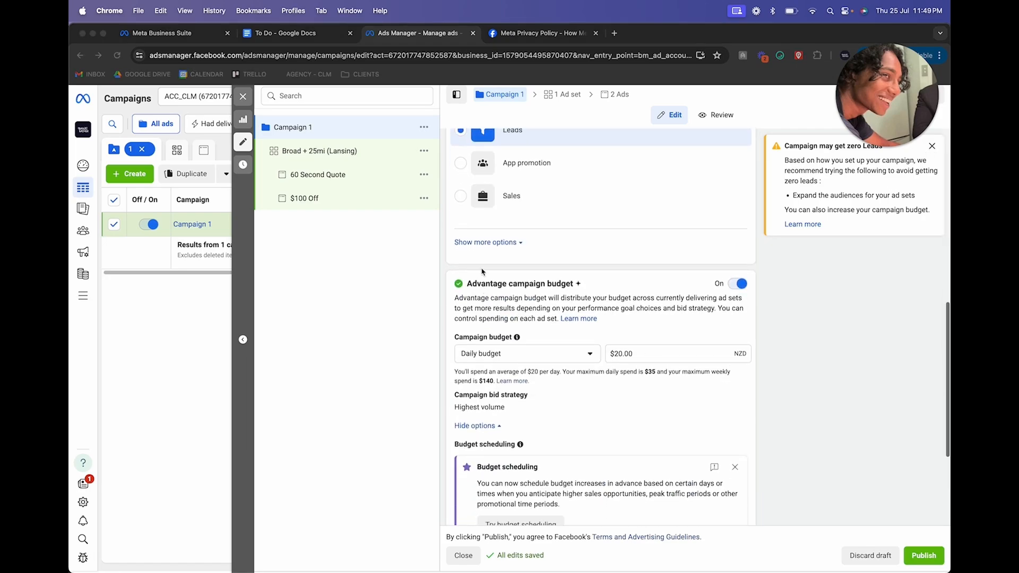
# Close the Campaign 1 editor and view the remaining performance columns in the campaigns table
pyautogui.click(243, 97)
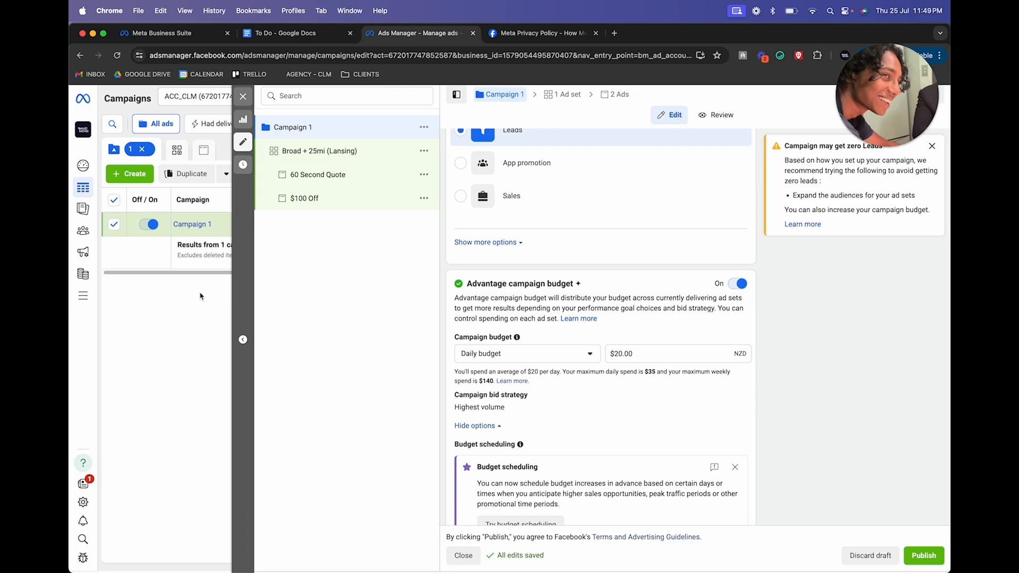
pyautogui.click(236, 98)
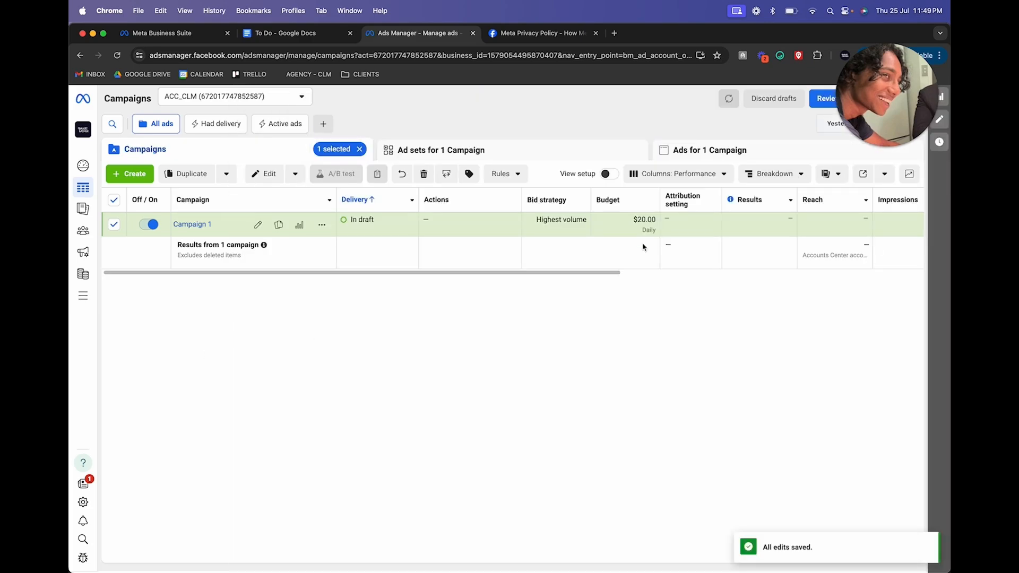
pyautogui.hscroll(5, 643, 246)
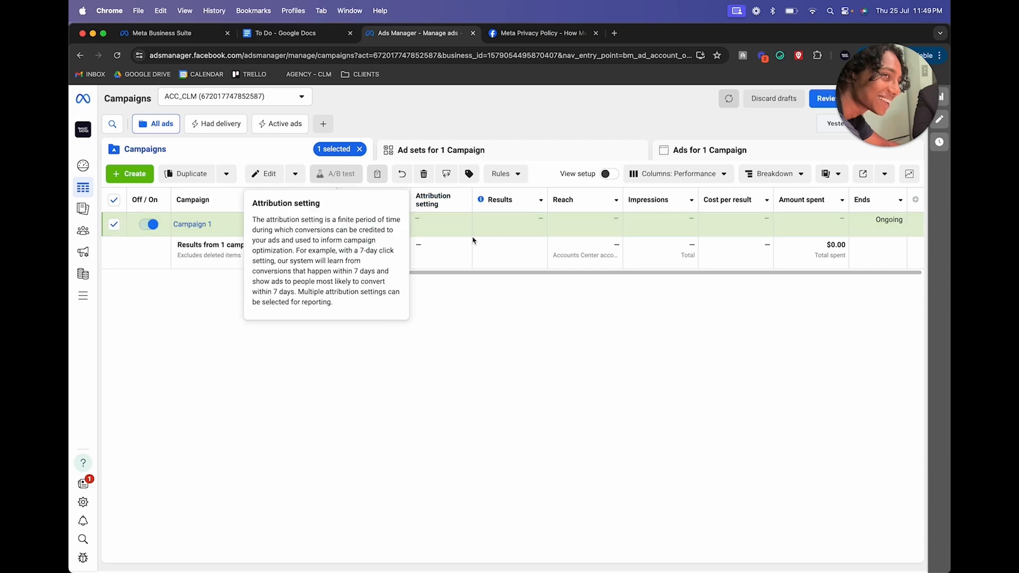
# Switch to the Gamma presentation and read the "Don't Make My Mistakes" slide, highlighting the lead follow-up advice and pre-publish checks
pyautogui.hotkey('ctrl', 'Left')
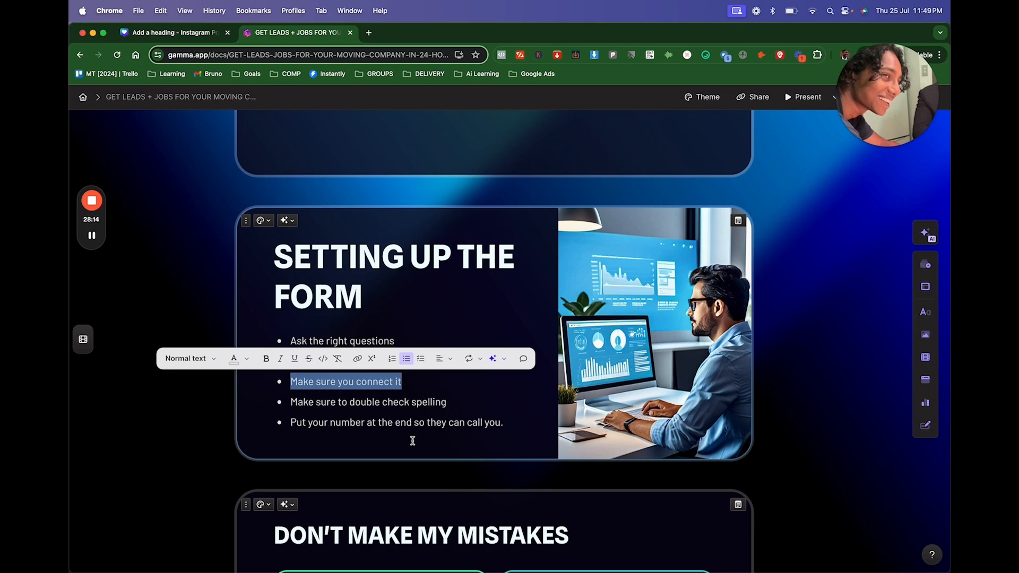
pyautogui.scroll(-5, 412, 440)
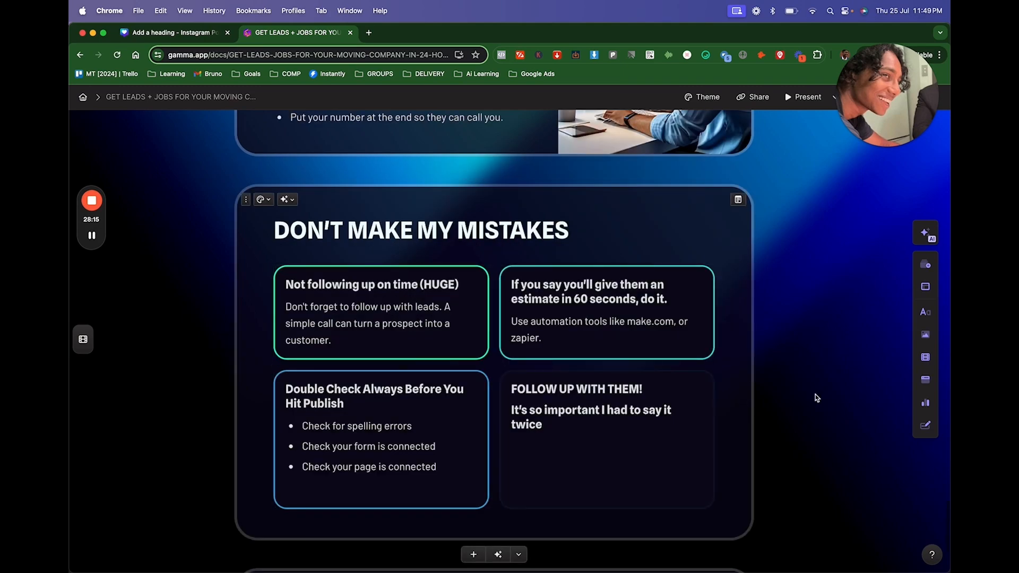
pyautogui.tripleClick(366, 330)
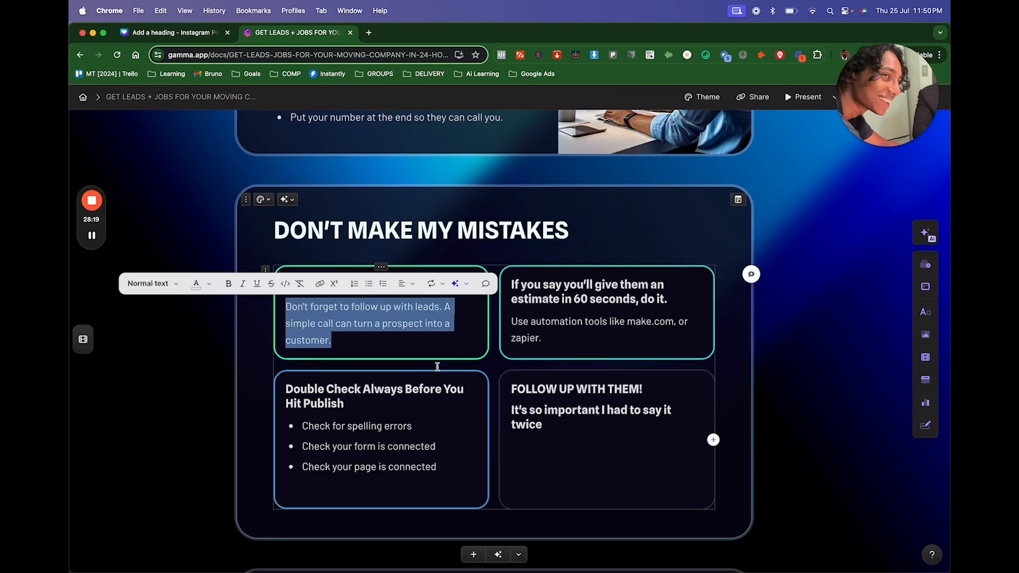
pyautogui.tripleClick(383, 425)
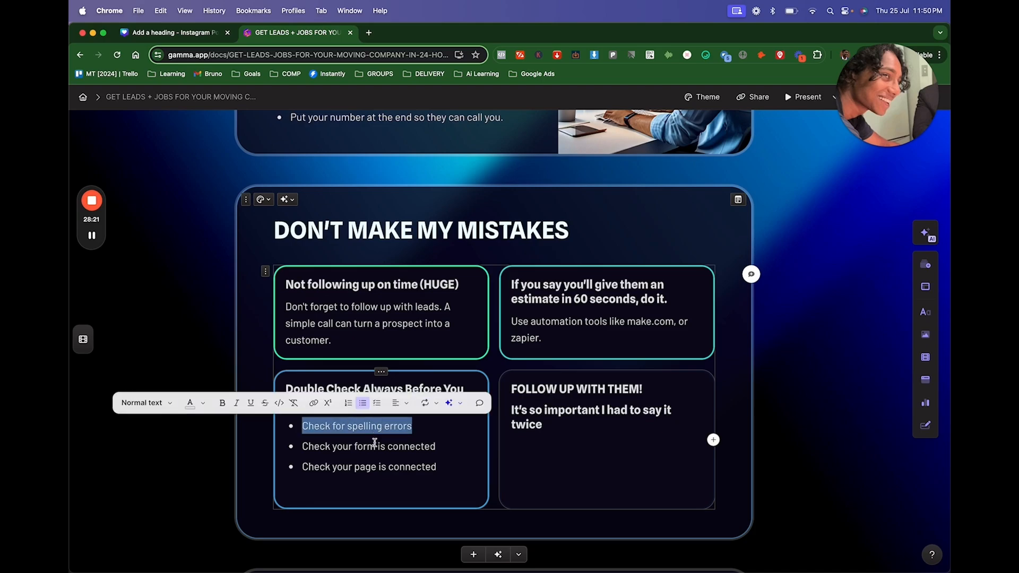
pyautogui.tripleClick(375, 445)
pyautogui.click(381, 448)
pyautogui.tripleClick(380, 447)
pyautogui.doubleClick(368, 467)
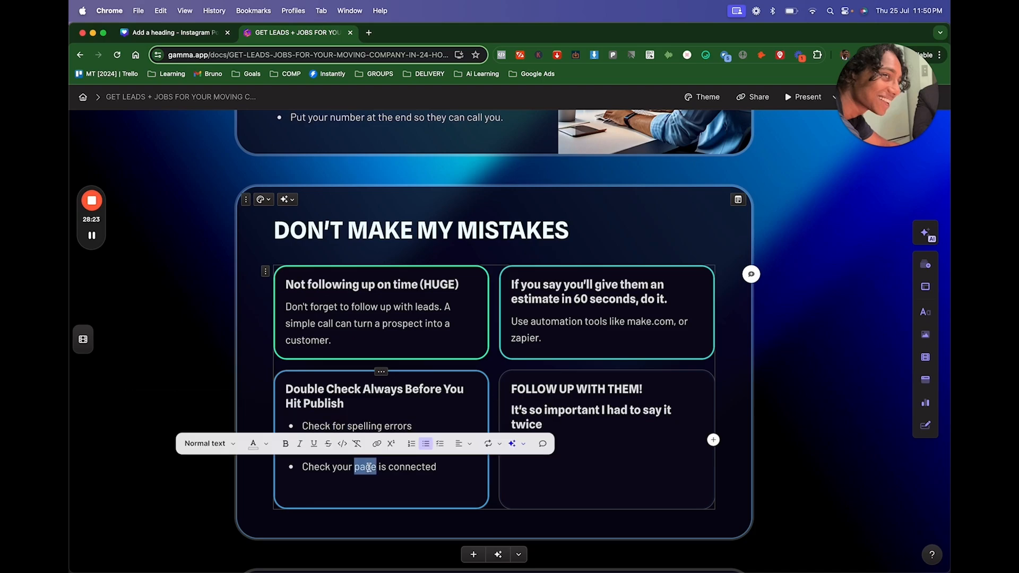
pyautogui.doubleClick(388, 465)
pyautogui.tripleClick(388, 465)
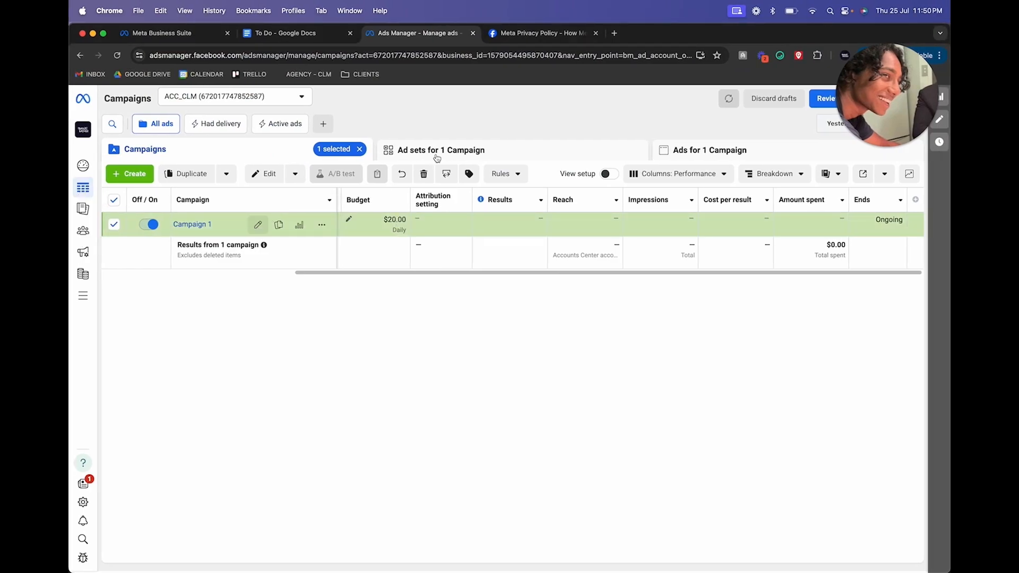
# Open the Broad + 25mi (Lansing) ad set and review its conversion, schedule, location, audience and placement settings, dismissing the Lead Ads Terms notice
pyautogui.click(435, 151)
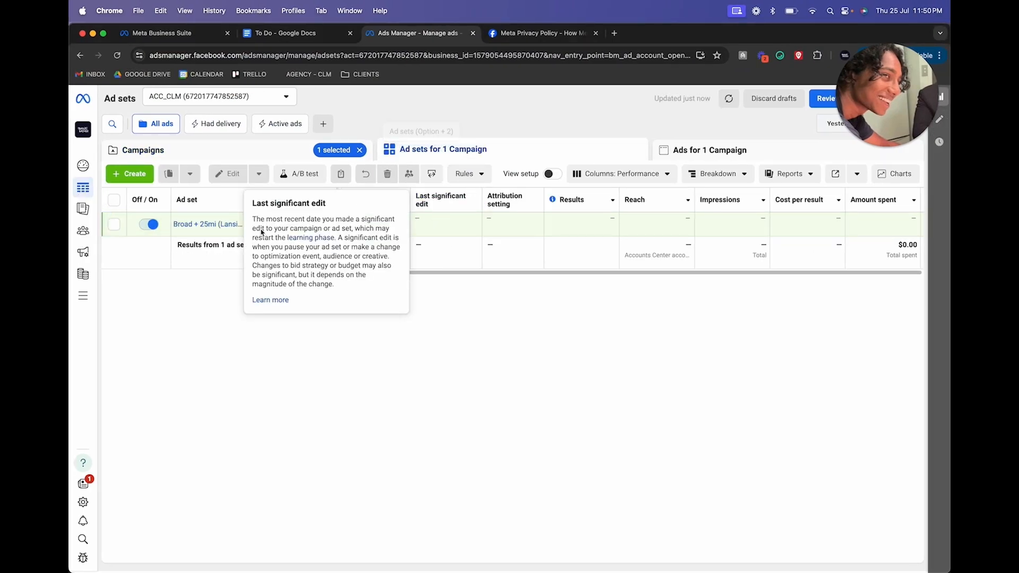
pyautogui.click(258, 226)
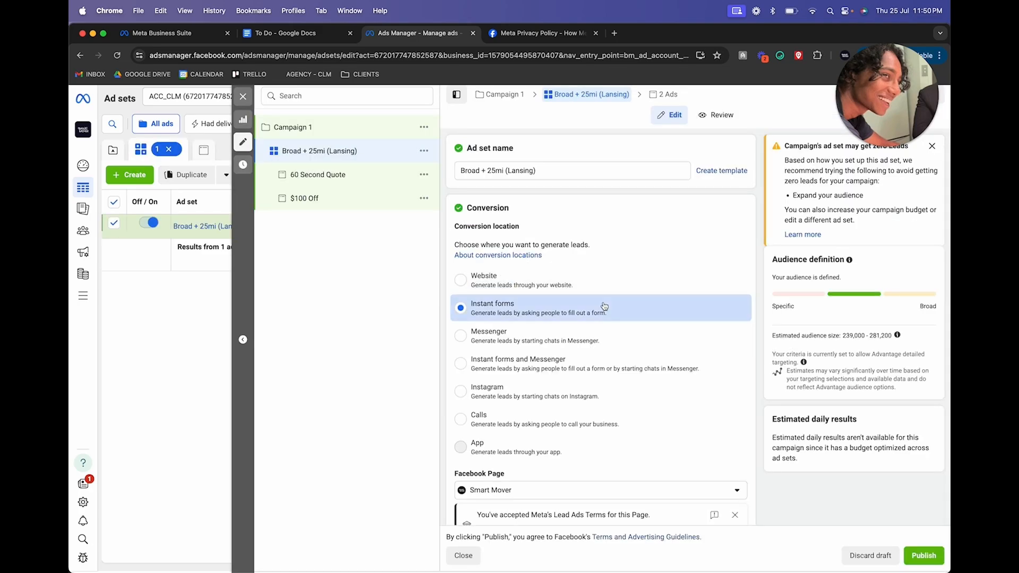
pyautogui.scroll(-5, 583, 384)
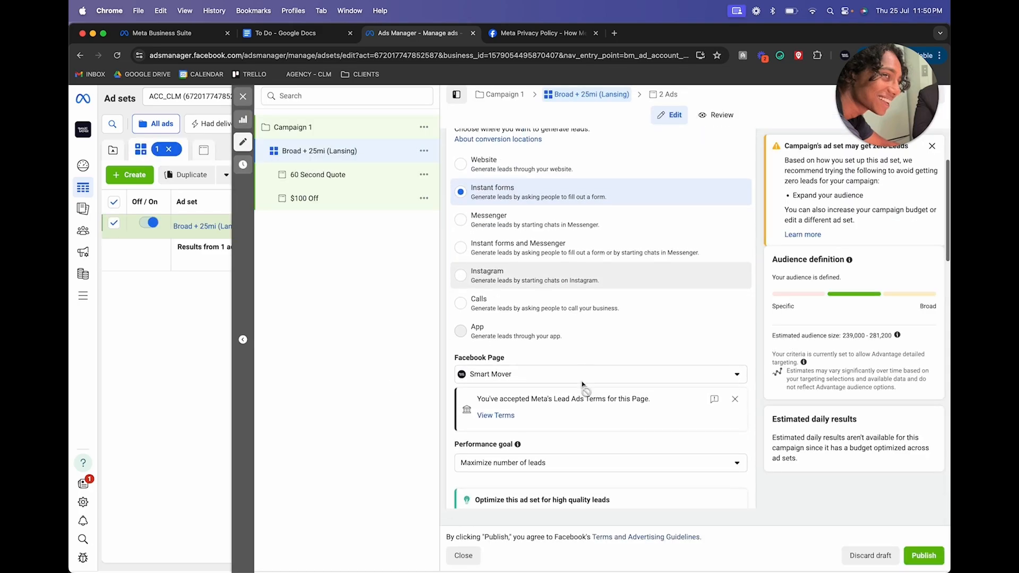
pyautogui.click(734, 294)
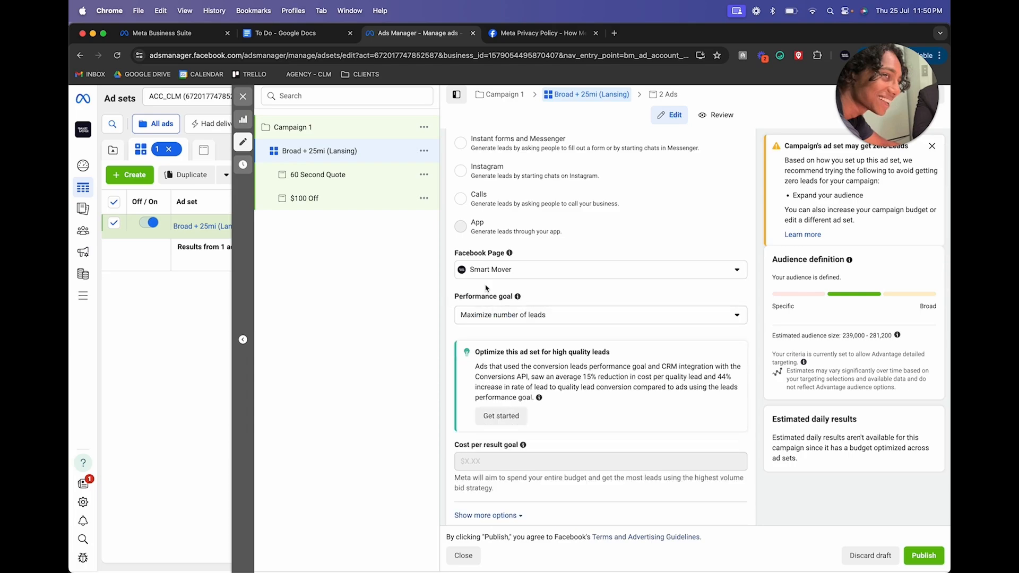
pyautogui.scroll(-7, 583, 345)
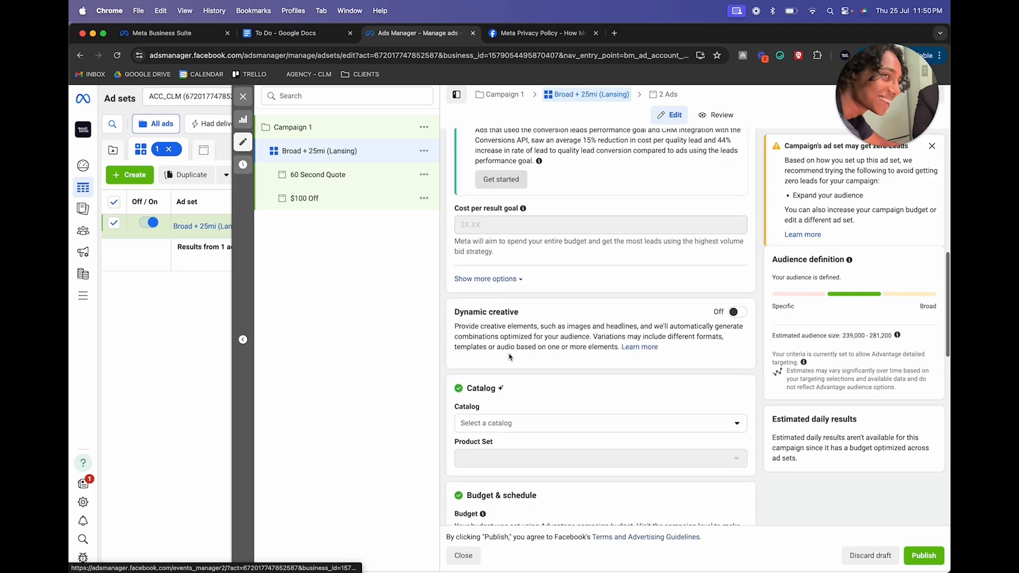
pyautogui.scroll(-5, 621, 373)
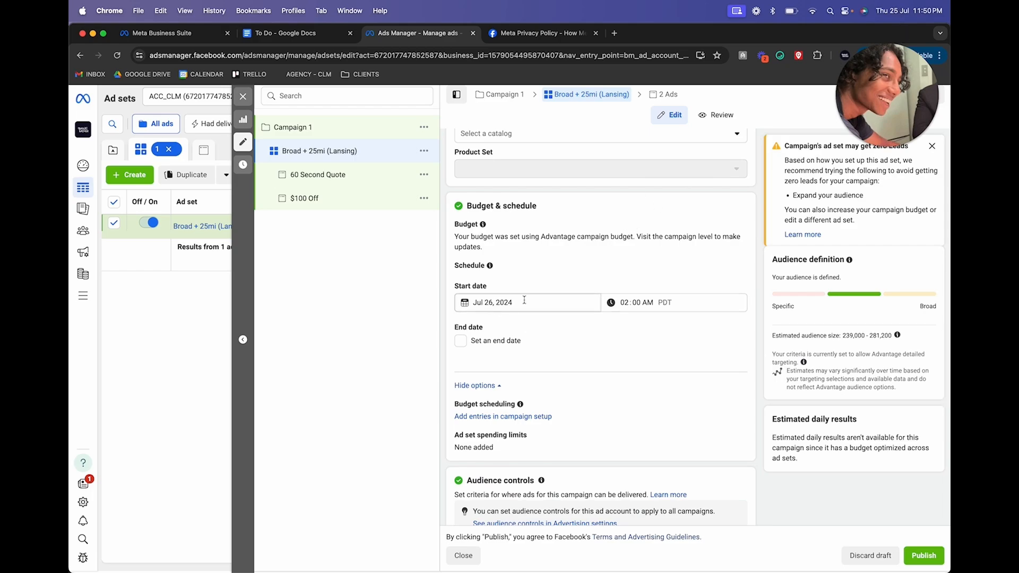
pyautogui.scroll(-2, 550, 298)
pyautogui.scroll(-2, 535, 379)
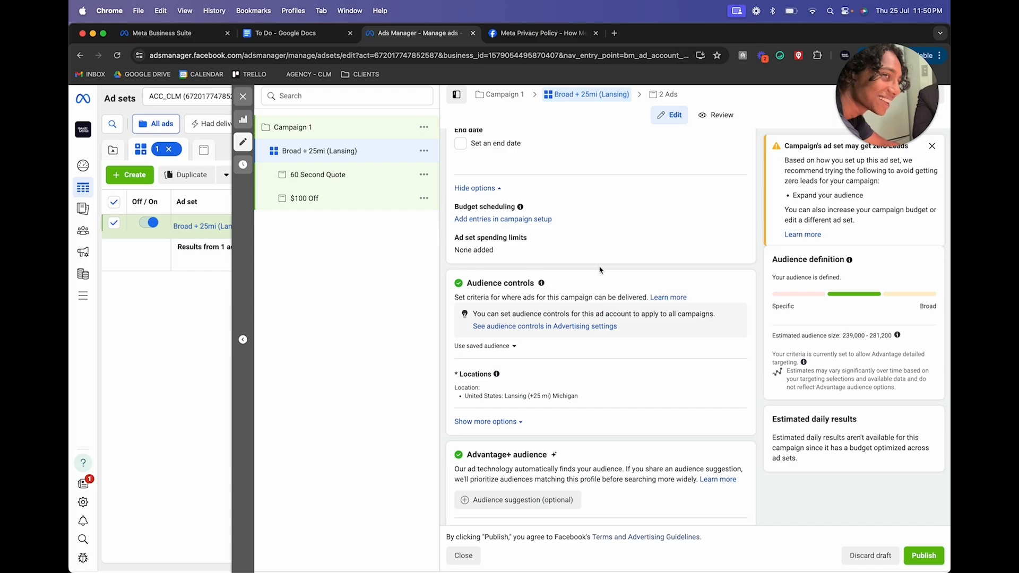
pyautogui.scroll(-2, 535, 378)
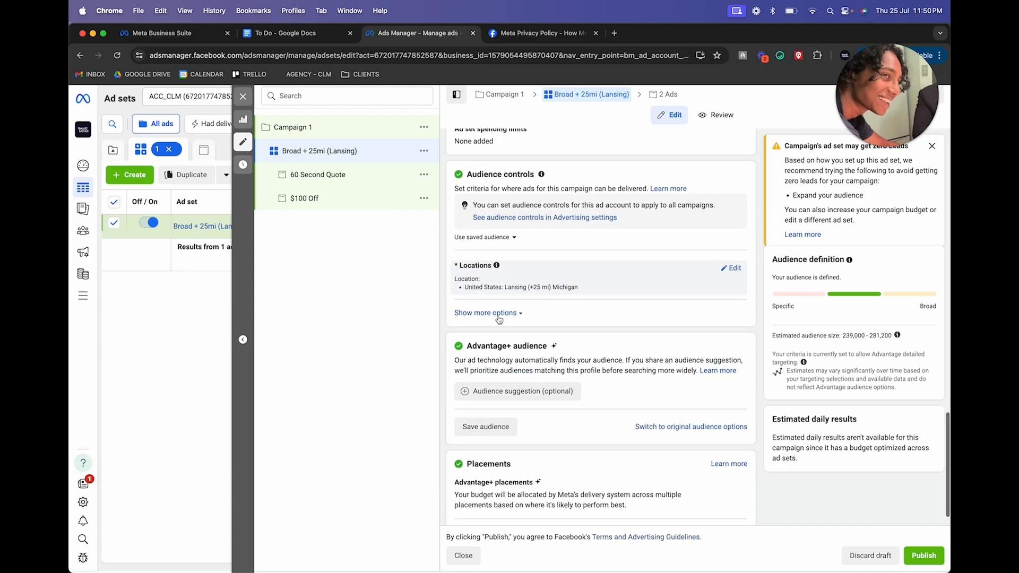
pyautogui.scroll(-1, 601, 348)
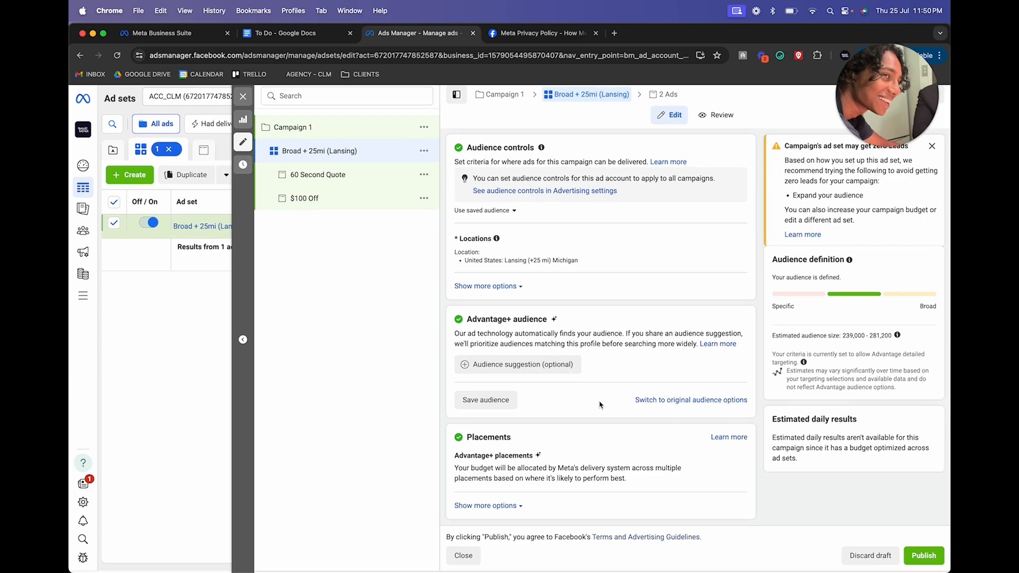
# Open the 60 Second Quote ad and review its media, primary text, headline, description, call to action and destination
pyautogui.click(338, 175)
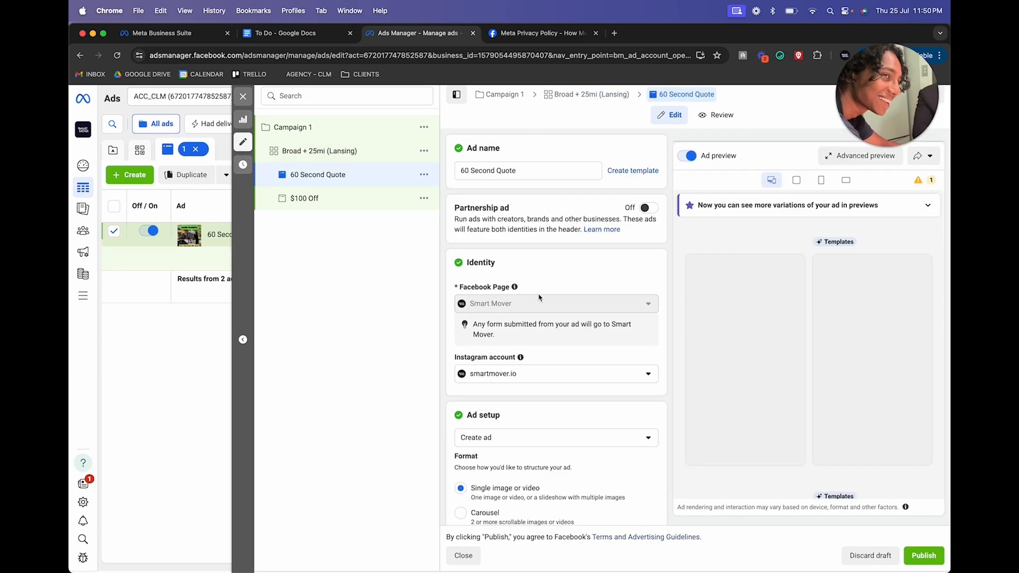
pyautogui.scroll(-10, 565, 365)
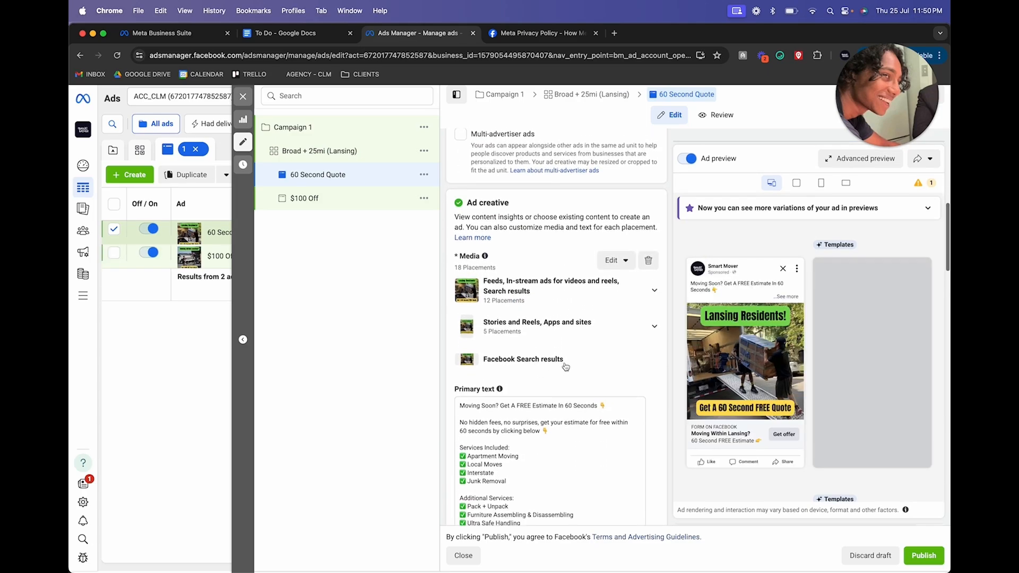
pyautogui.scroll(-3, 566, 366)
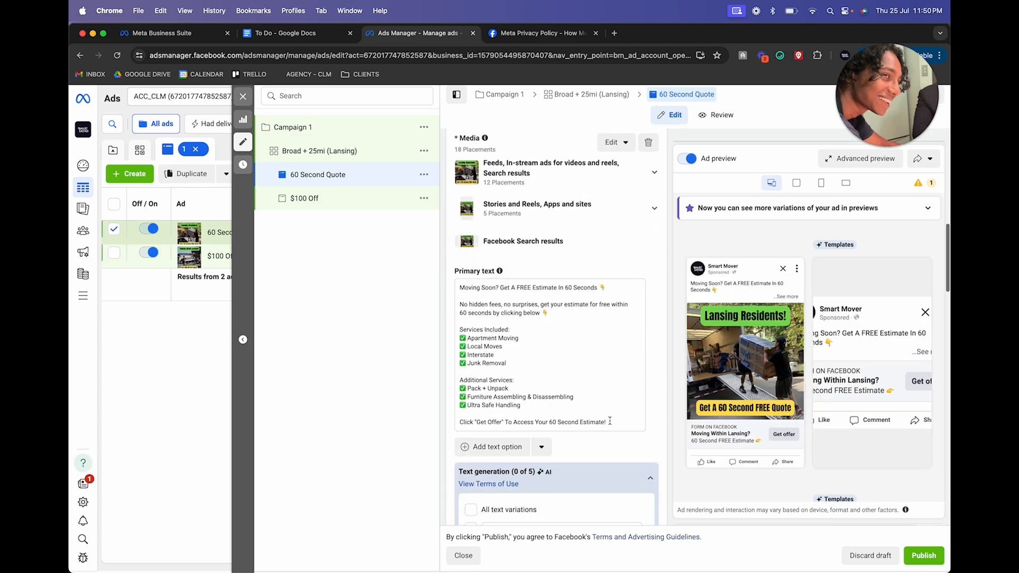
pyautogui.moveTo(609, 421); pyautogui.dragTo(459, 287)
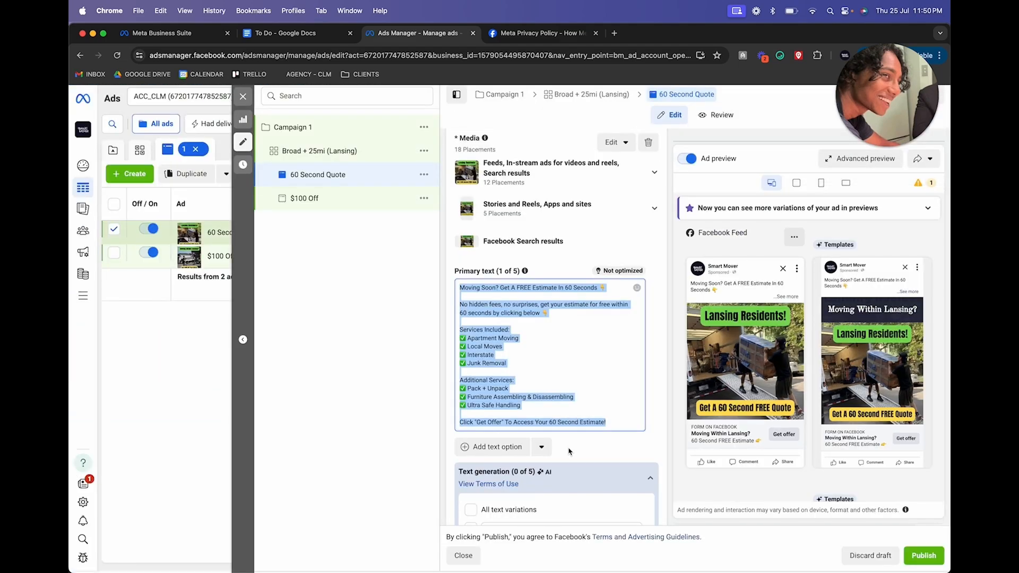
pyautogui.scroll(-10, 562, 419)
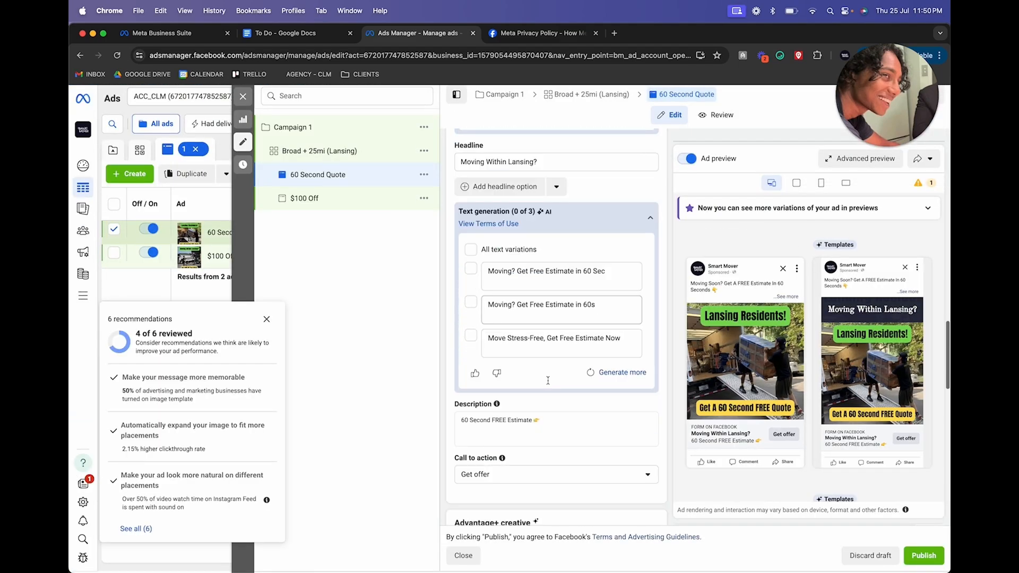
pyautogui.scroll(-3, 547, 381)
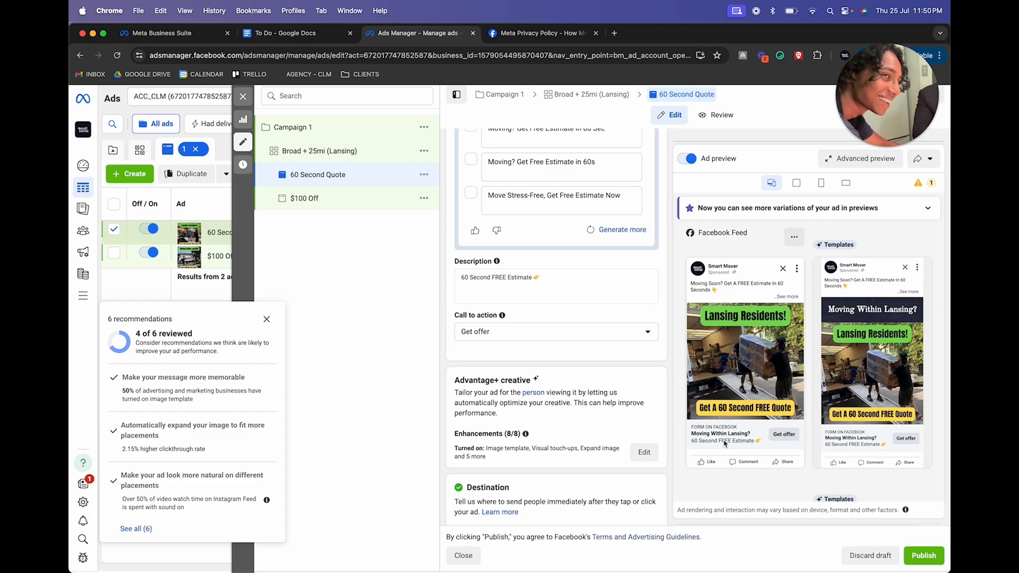
pyautogui.scroll(-2, 573, 370)
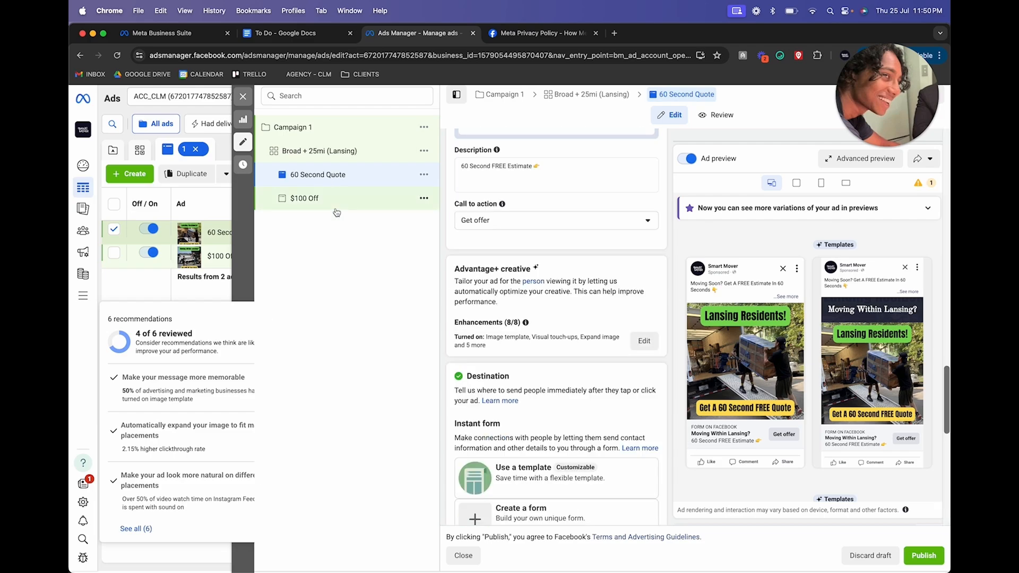
# Check the $100 Off ad's selected instant form, description and call to action, and close the editor
pyautogui.click(315, 201)
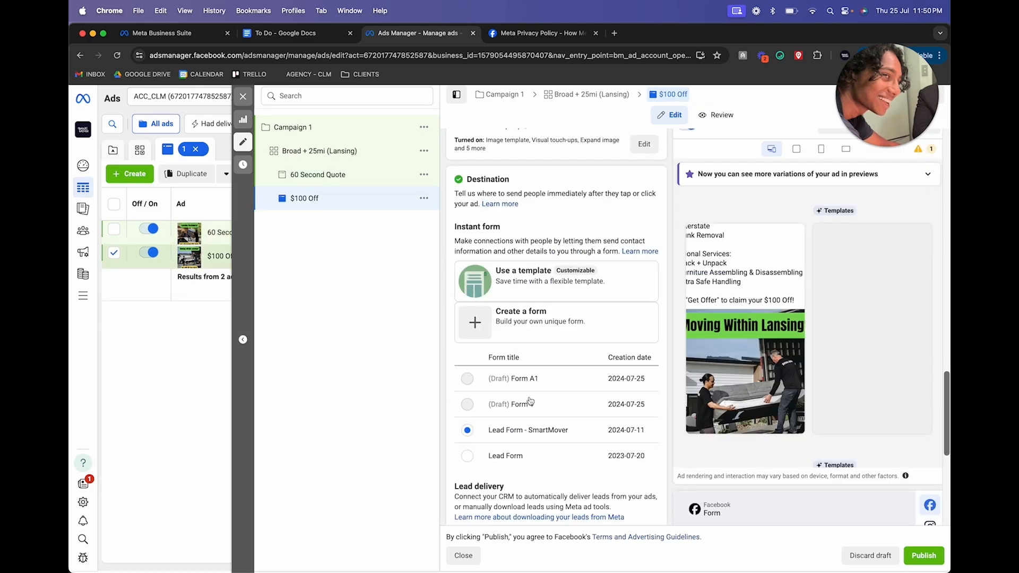
pyautogui.scroll(-2, 523, 317)
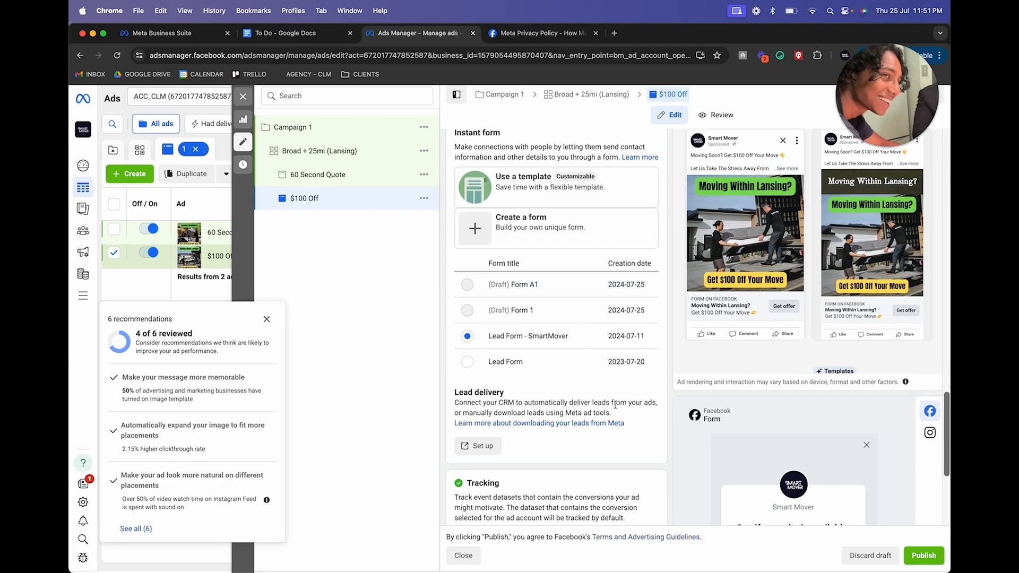
pyautogui.scroll(6, 583, 341)
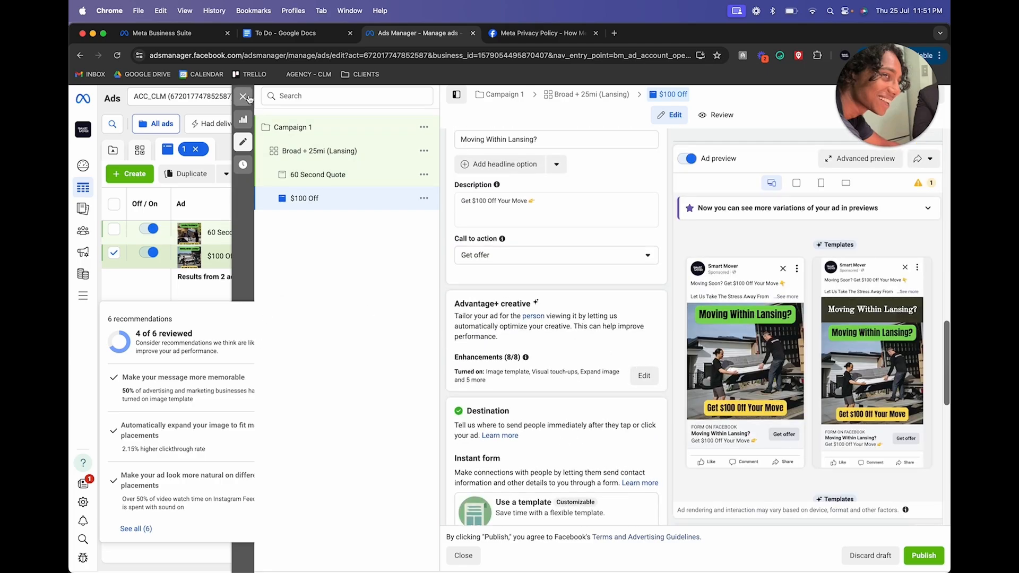
pyautogui.click(243, 96)
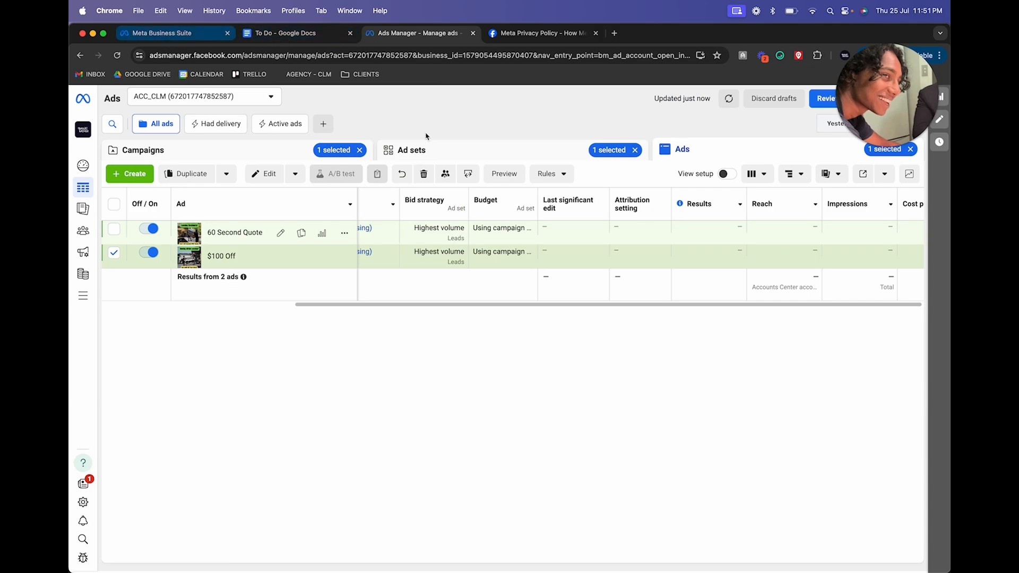
pyautogui.moveTo(896, 104); pyautogui.dragTo(885, 560)
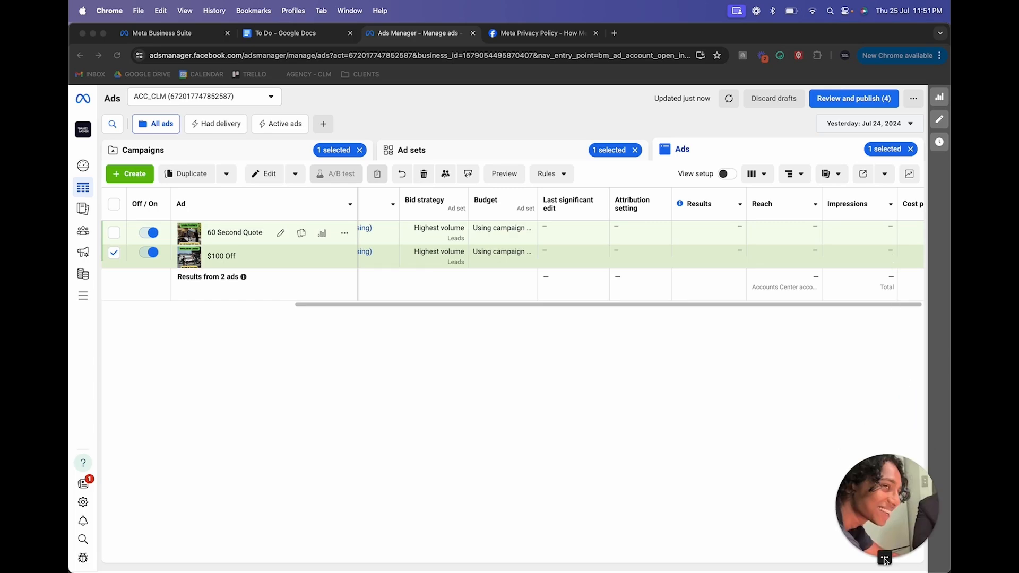
pyautogui.click(362, 332)
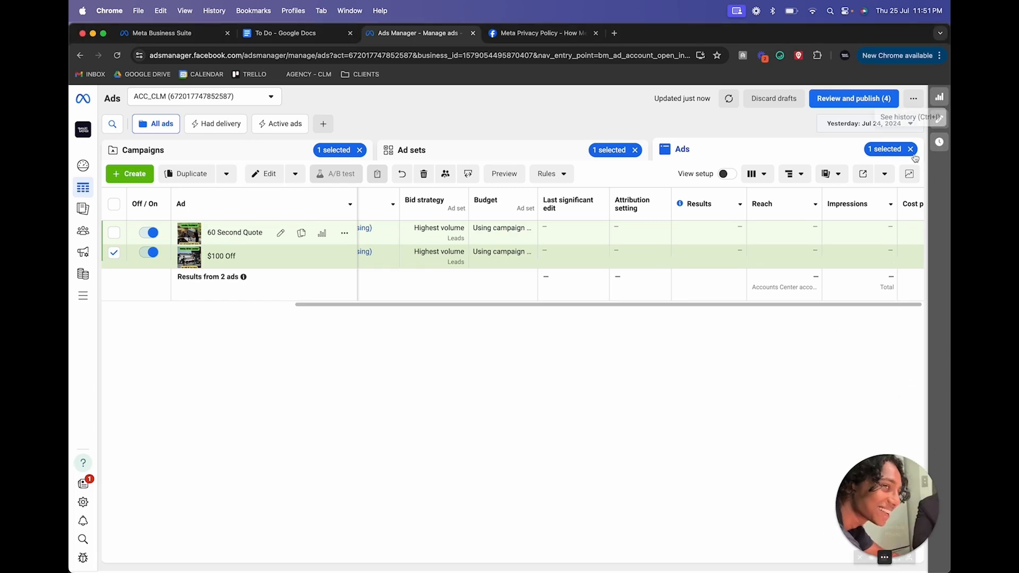
# Return to the campaigns table, examine the engagement and click metrics of custom column preset "1", and restore the Performance columns
pyautogui.click(339, 151)
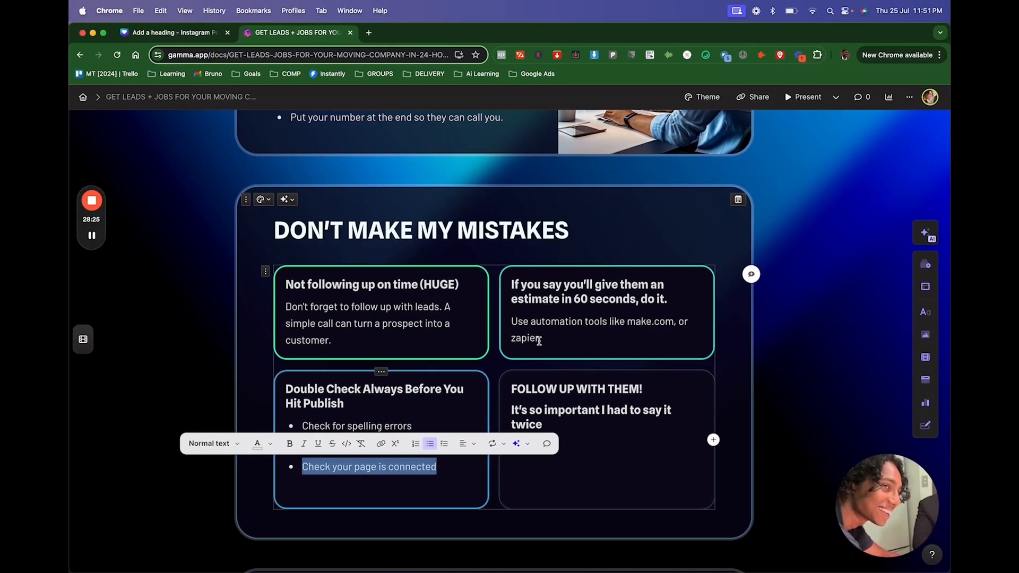
pyautogui.click(839, 176)
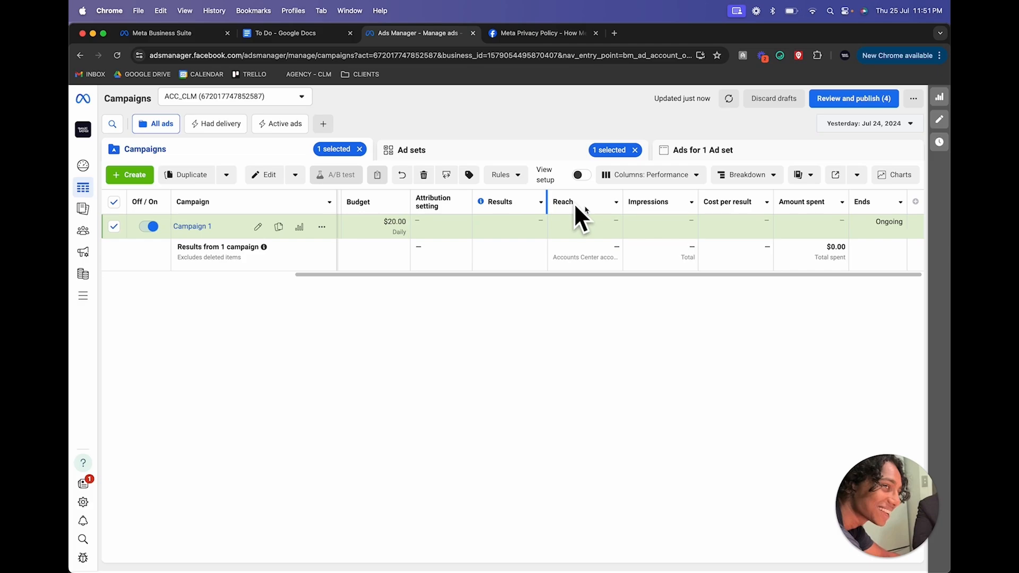
pyautogui.click(635, 189)
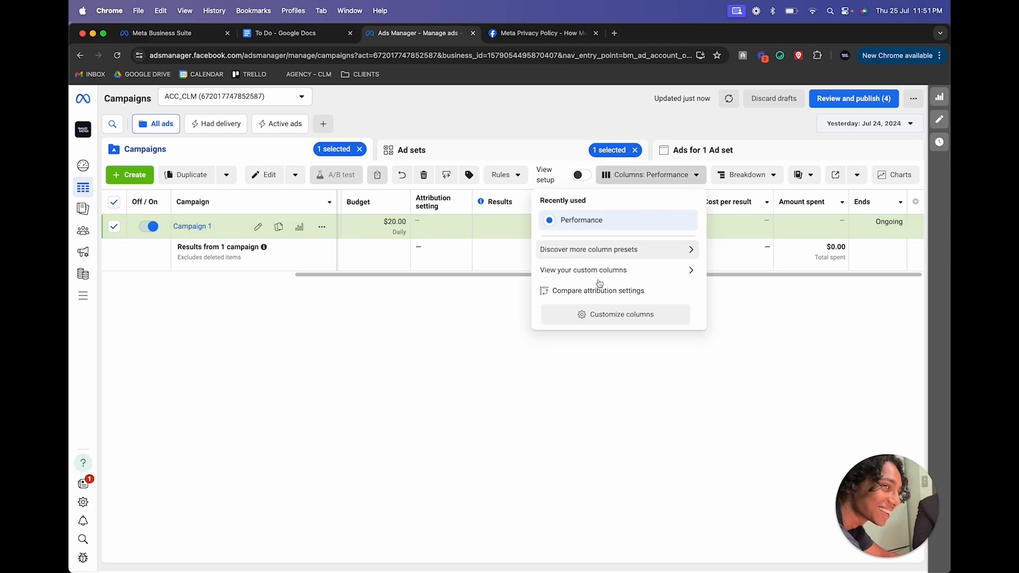
pyautogui.click(600, 271)
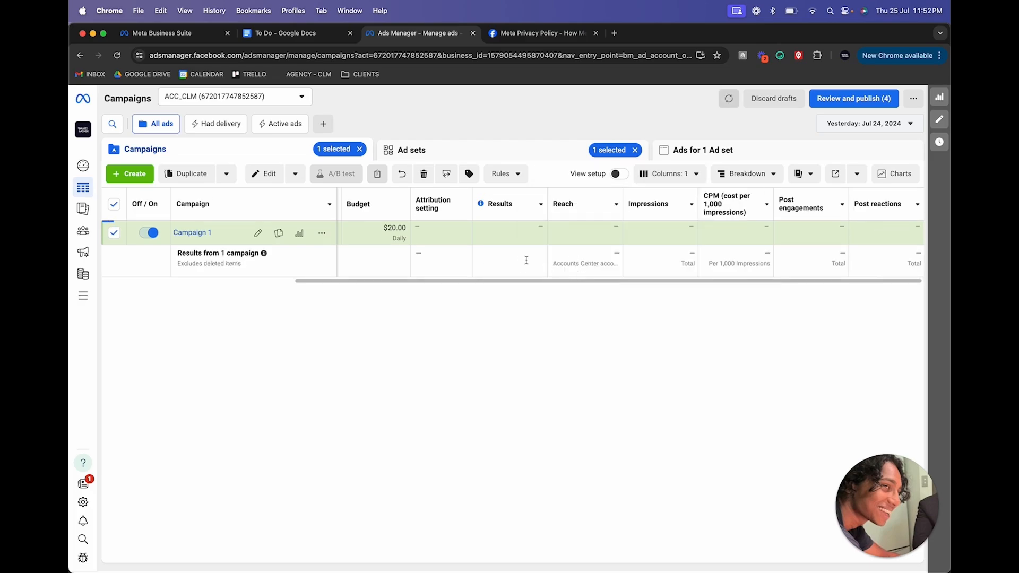
pyautogui.hscroll(5, 734, 218)
pyautogui.hscroll(15, 734, 218)
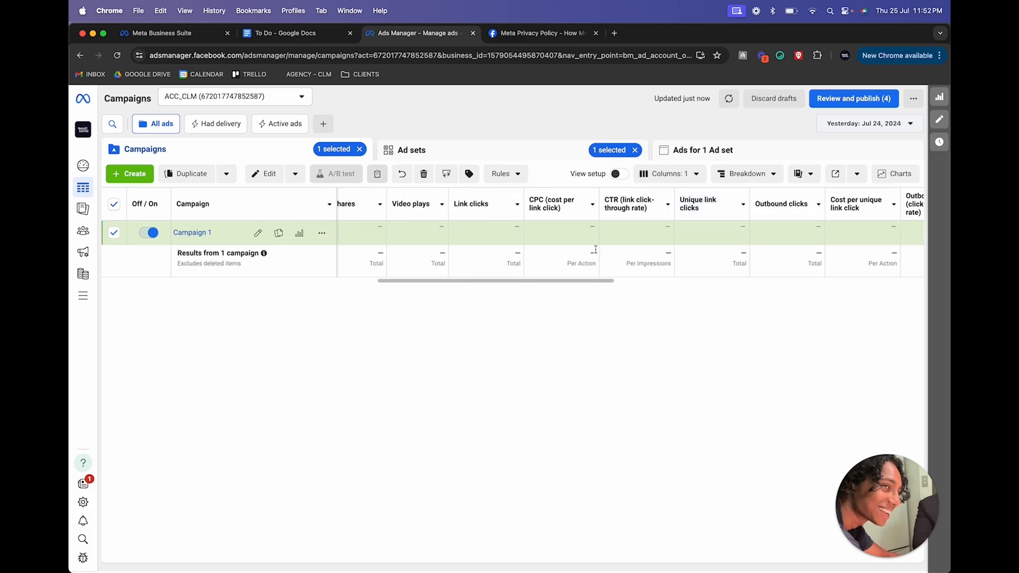
pyautogui.hscroll(-10, 464, 270)
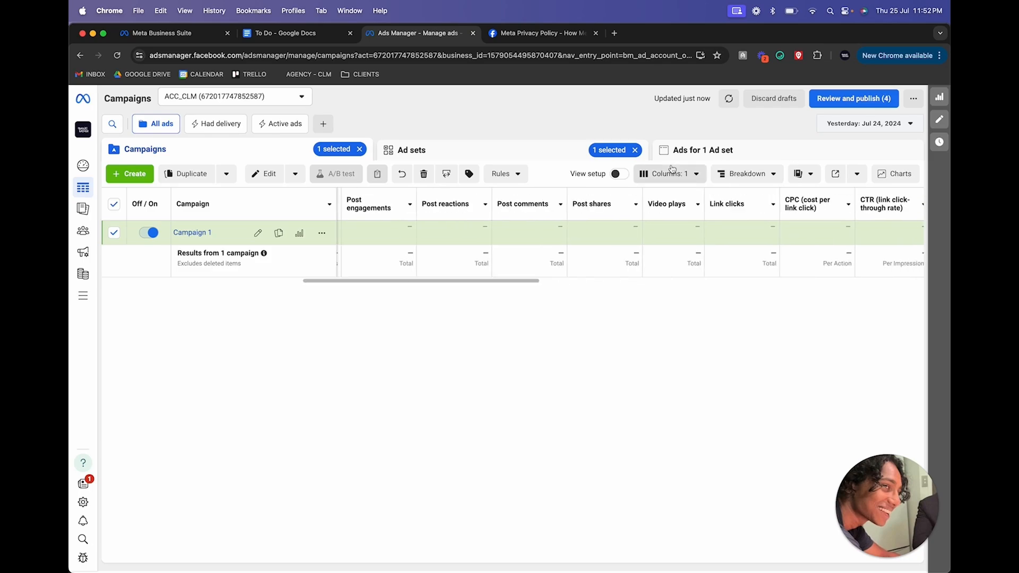
pyautogui.click(668, 173)
pyautogui.click(600, 250)
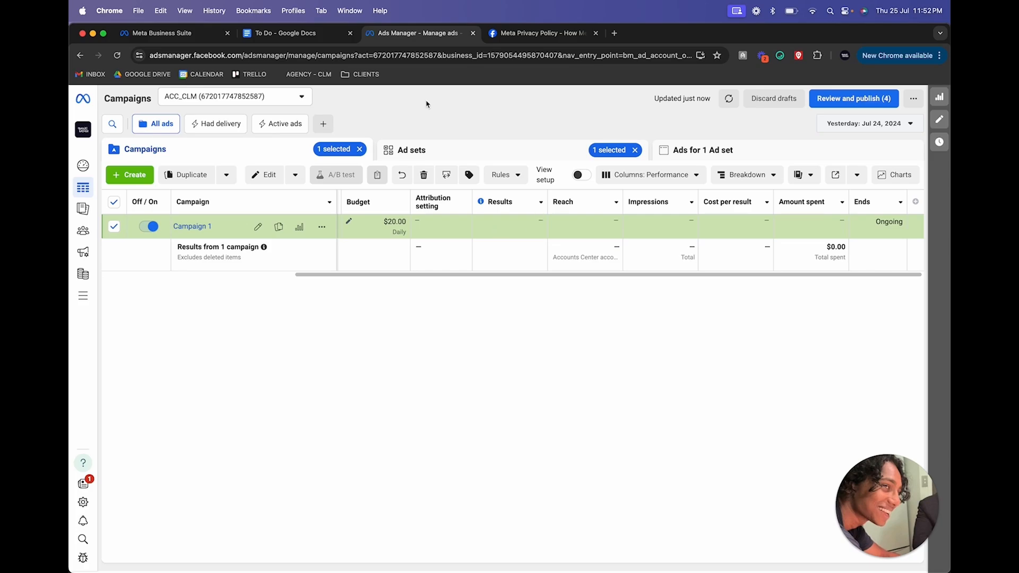
# Open Google Drive in a new tab and create a blank Google Sheets spreadsheet
pyautogui.moveTo(134, 77); pyautogui.dragTo(270, 44)
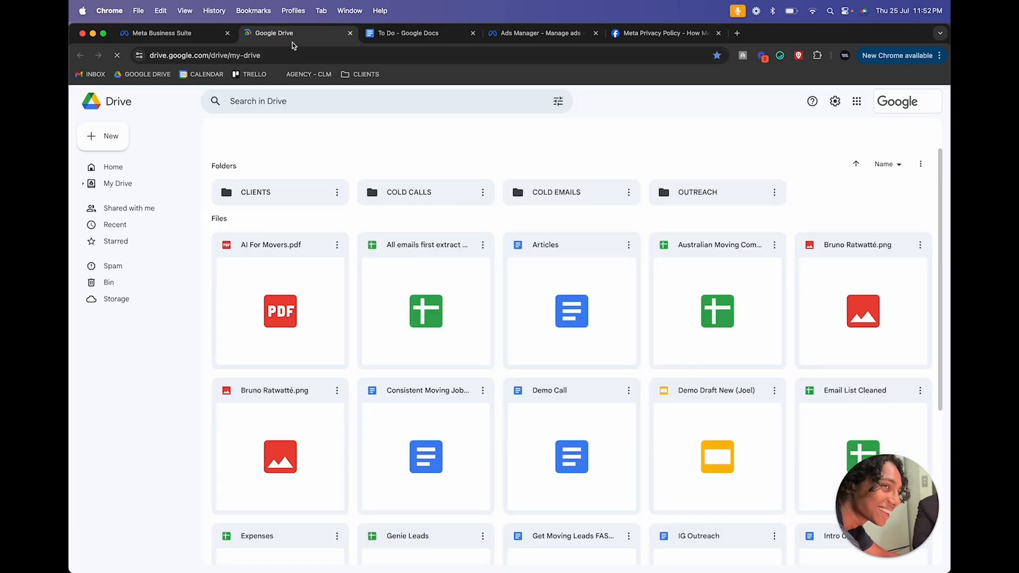
pyautogui.click(103, 136)
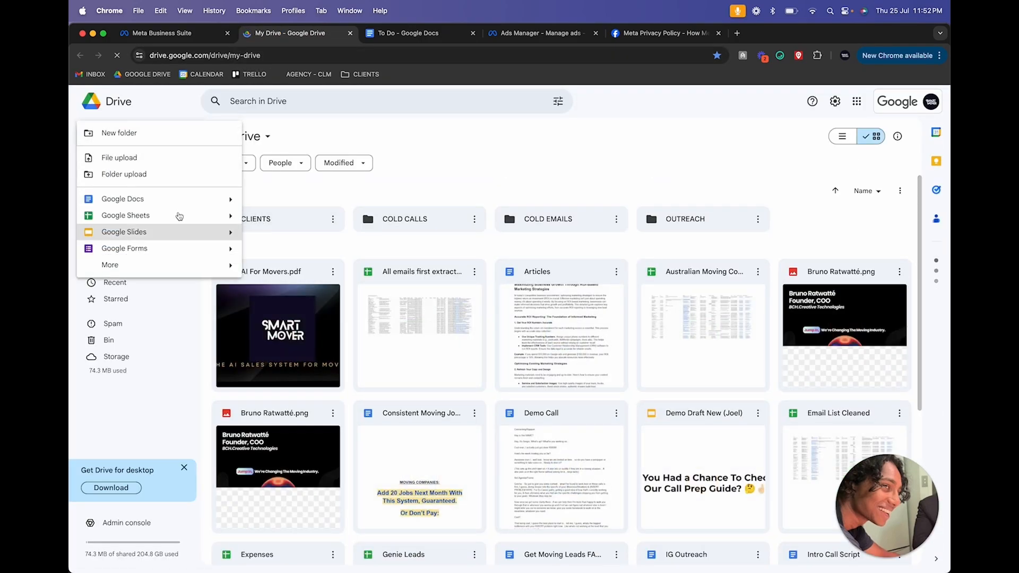
pyautogui.click(123, 214)
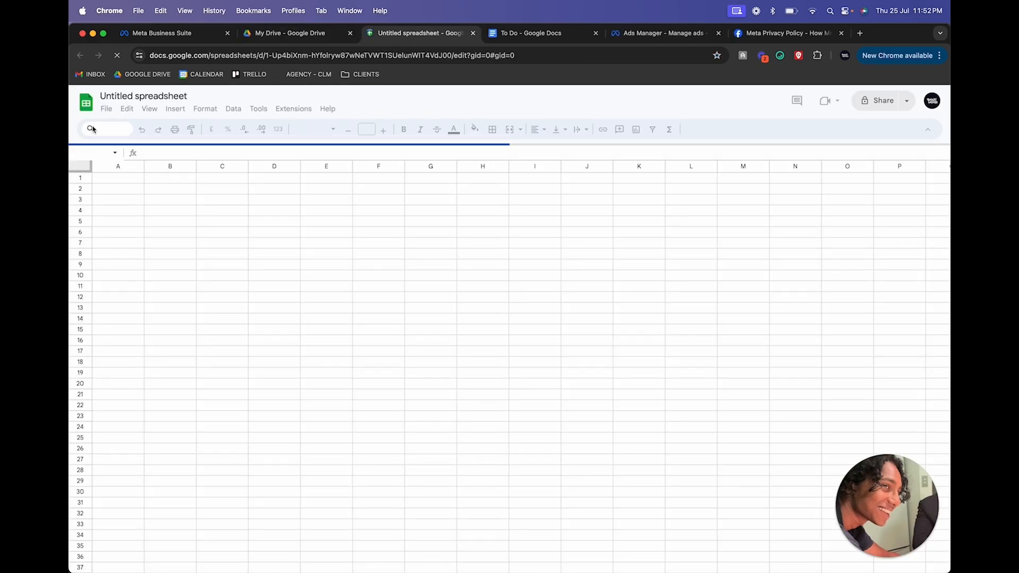
# Return to the "Don't Make My Mistakes" slide in Gamma and highlight the lead follow-up and automation tools advice
pyautogui.click(661, 33)
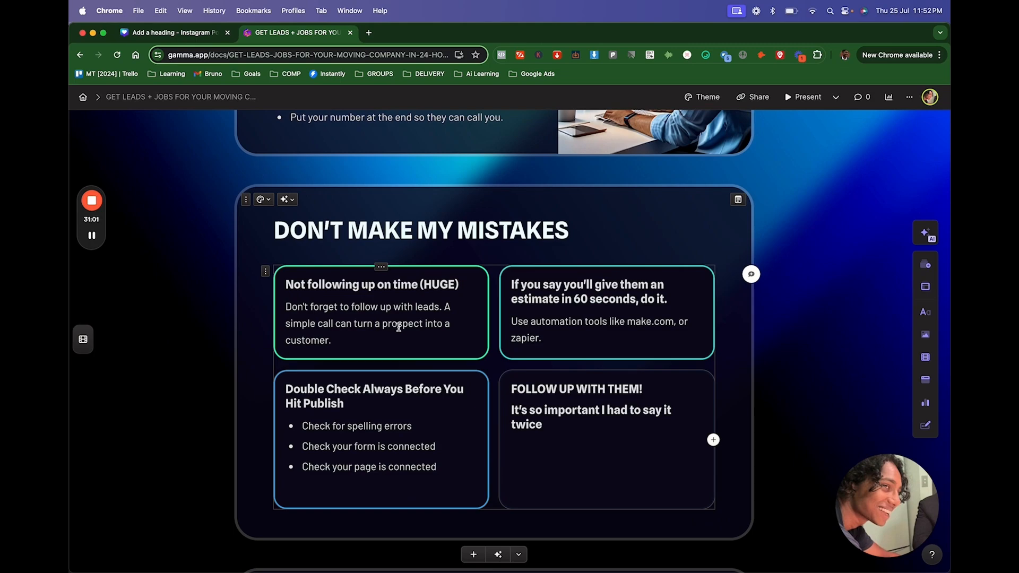
pyautogui.tripleClick(398, 325)
pyautogui.click(572, 340)
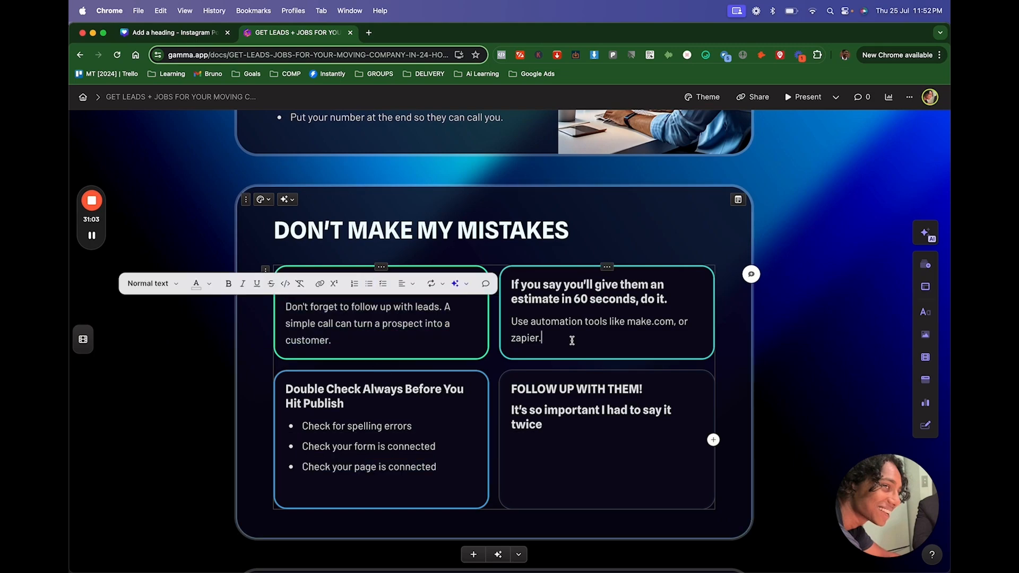
pyautogui.tripleClick(572, 340)
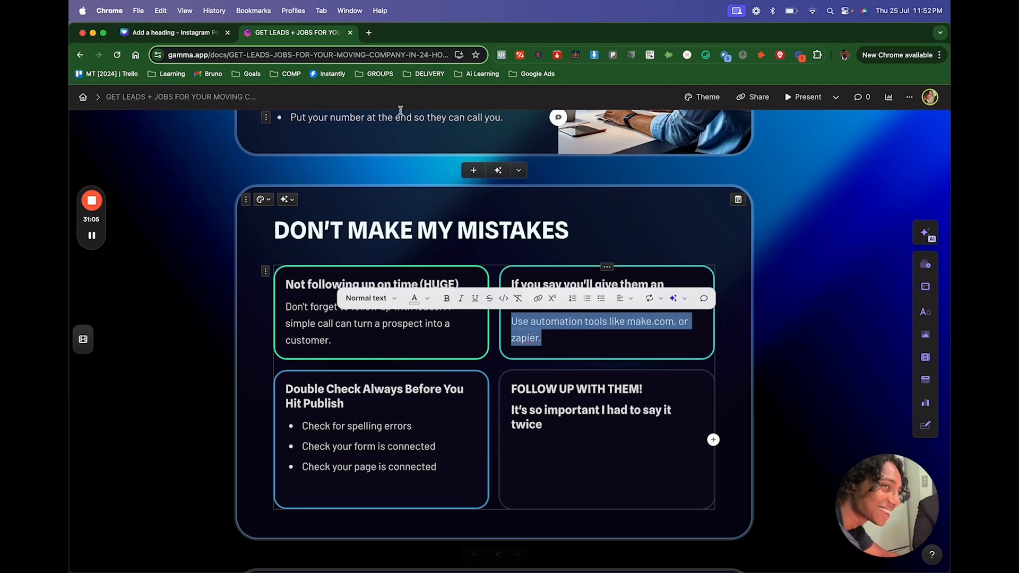
# Open make.com in a new tab, search Google for zapier in another, and return to the Make website
pyautogui.press('super+t')
pyautogui.write('make.com')
pyautogui.press('super+t')
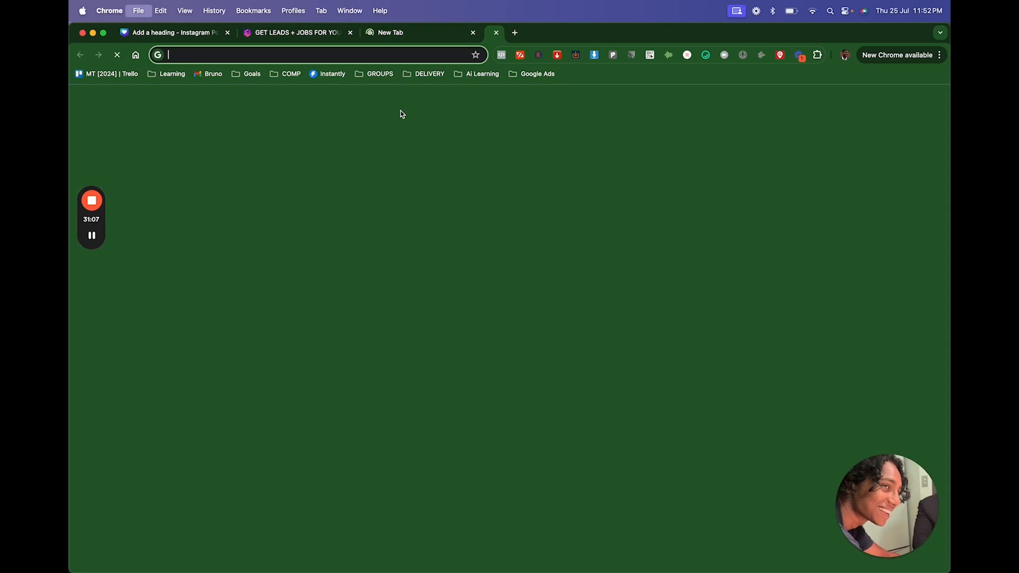
pyautogui.write('zapier')
pyautogui.press('Up')
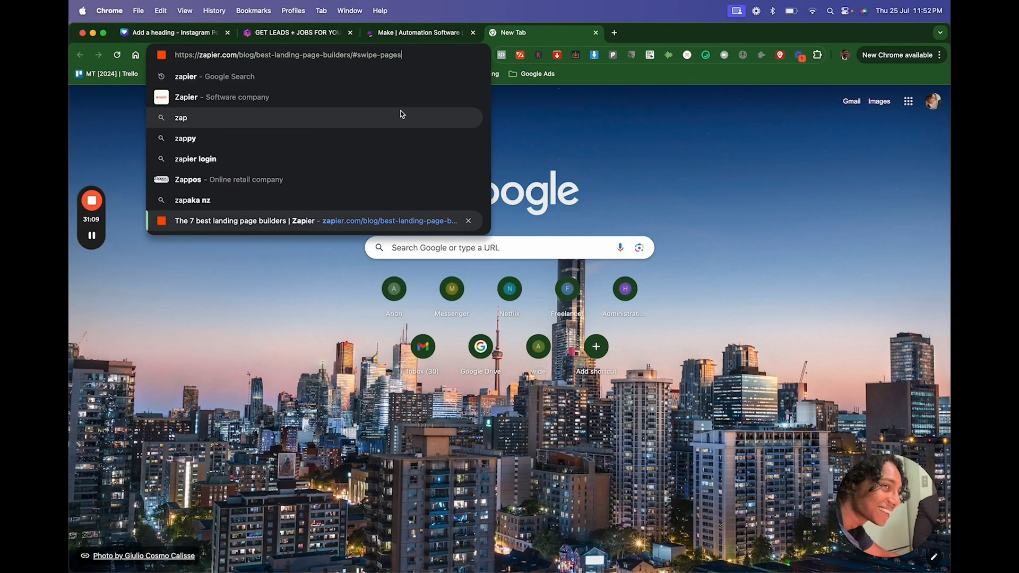
pyautogui.press('Down')
pyautogui.press('Return')
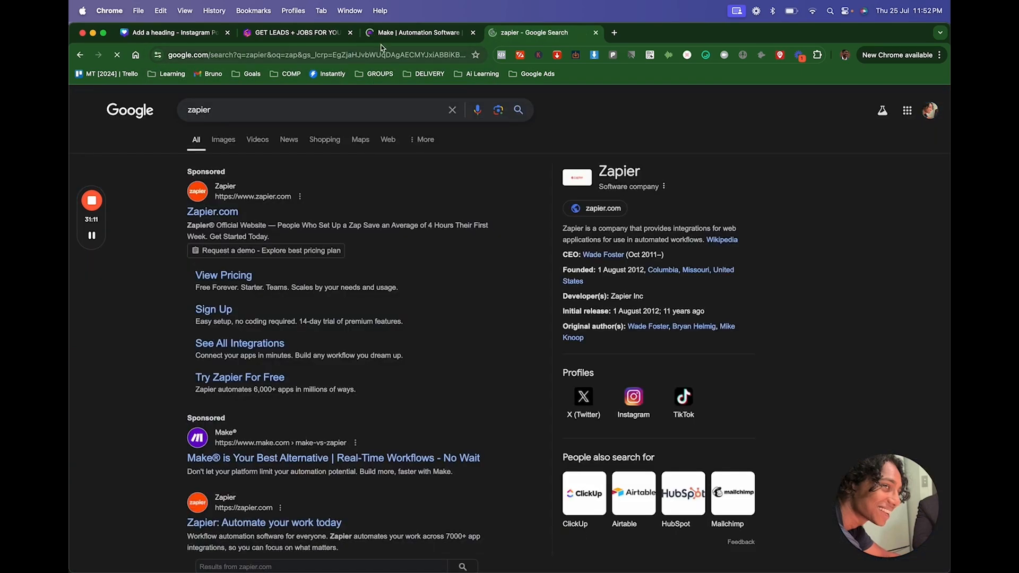
pyautogui.click(419, 33)
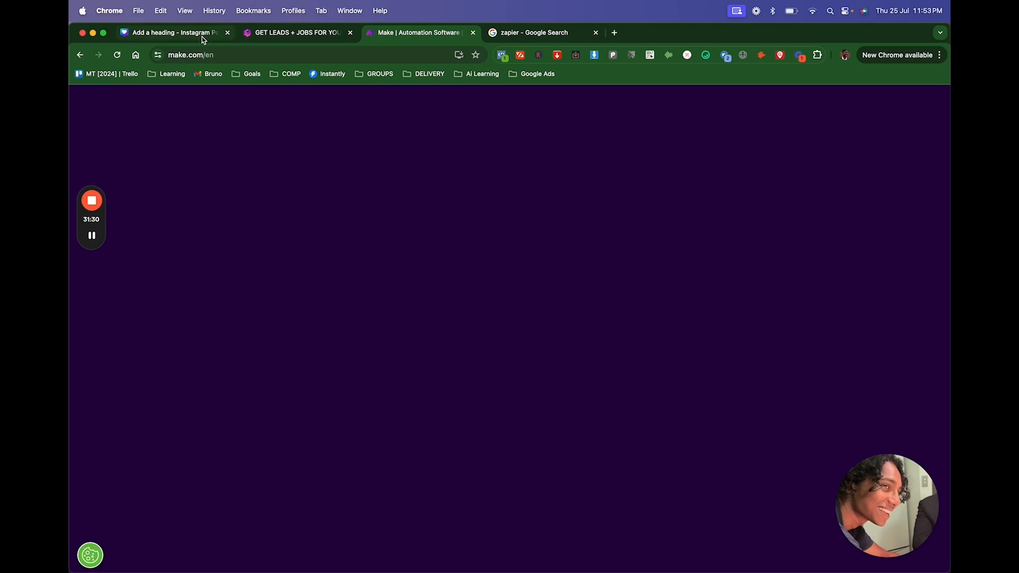
# Return to the Gamma presentation and review the remaining advice on the "Don't Make My Mistakes" slide through to the closing slide
pyautogui.click(303, 37)
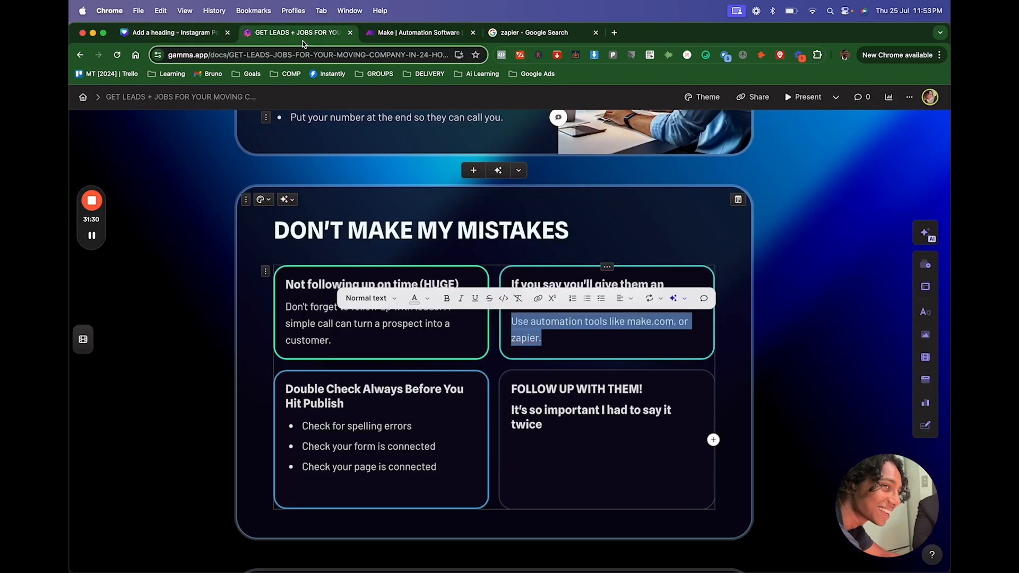
pyautogui.click(787, 355)
pyautogui.scroll(-1, 582, 379)
pyautogui.scroll(-3, 582, 379)
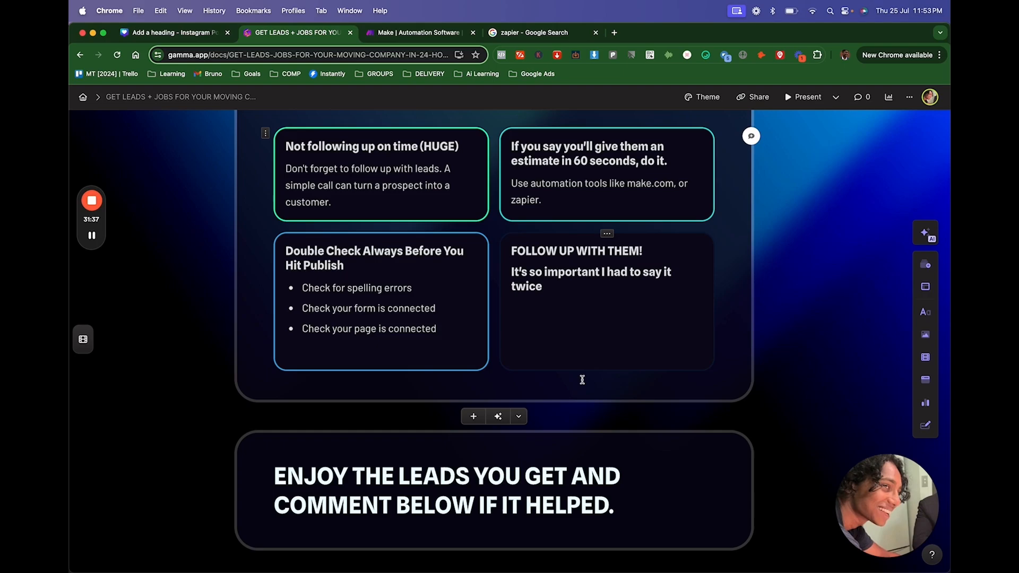
pyautogui.scroll(-1, 582, 379)
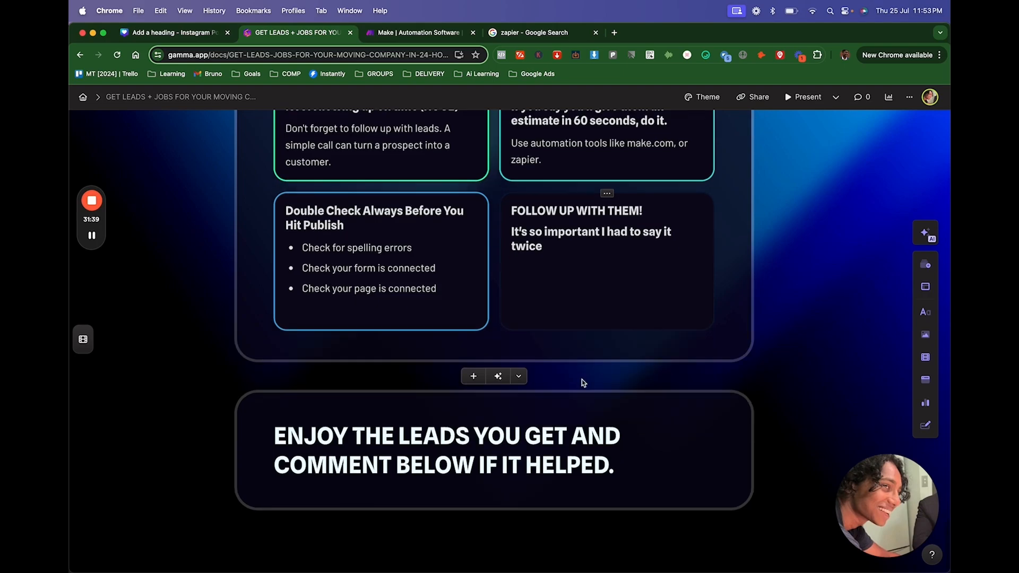
pyautogui.scroll(20, 582, 379)
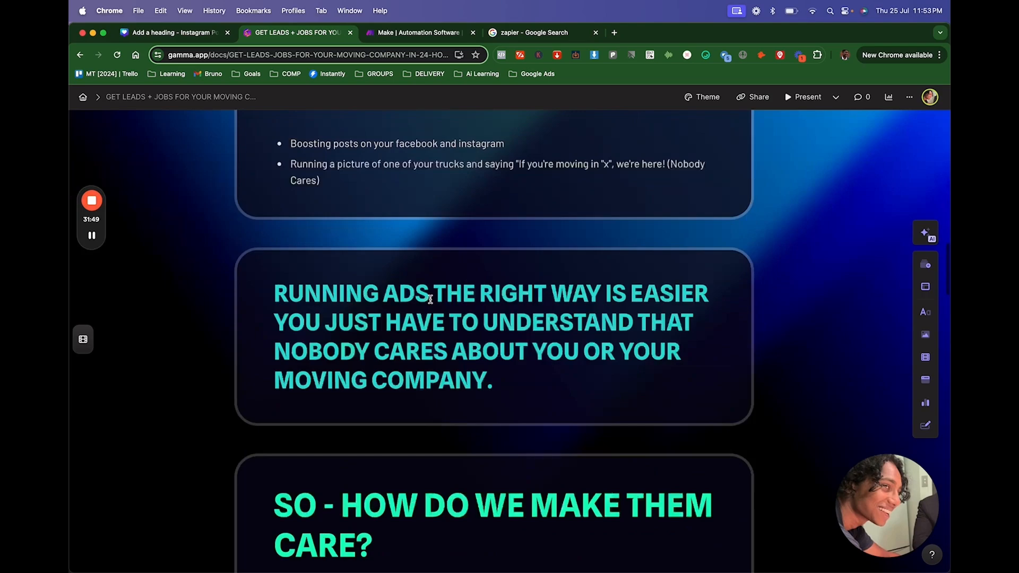
pyautogui.scroll(-15, 430, 298)
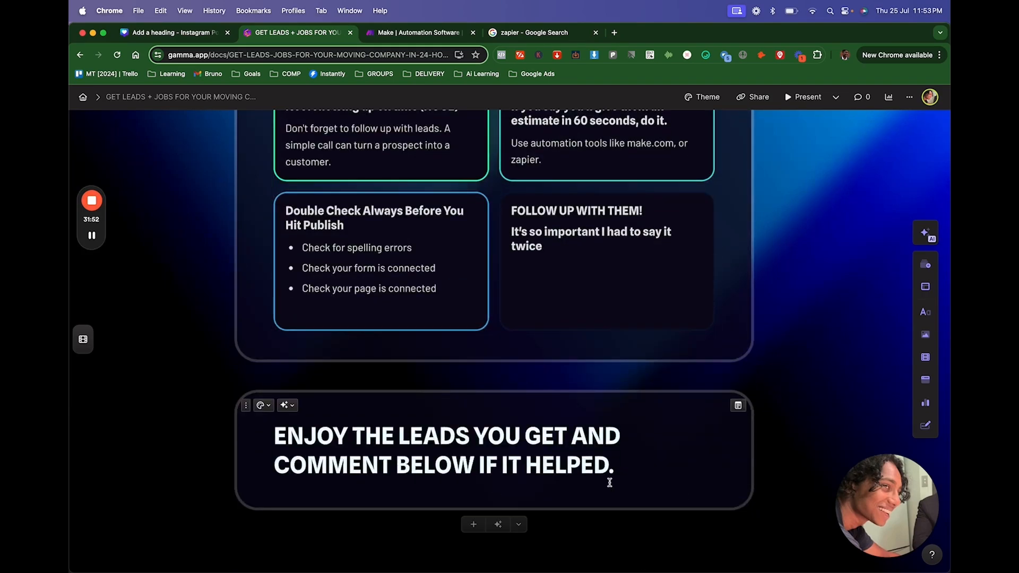
# Highlight the "Enjoy the leads you get" text on the closing slide, and go back to the presentation's title slide
pyautogui.tripleClick(630, 470)
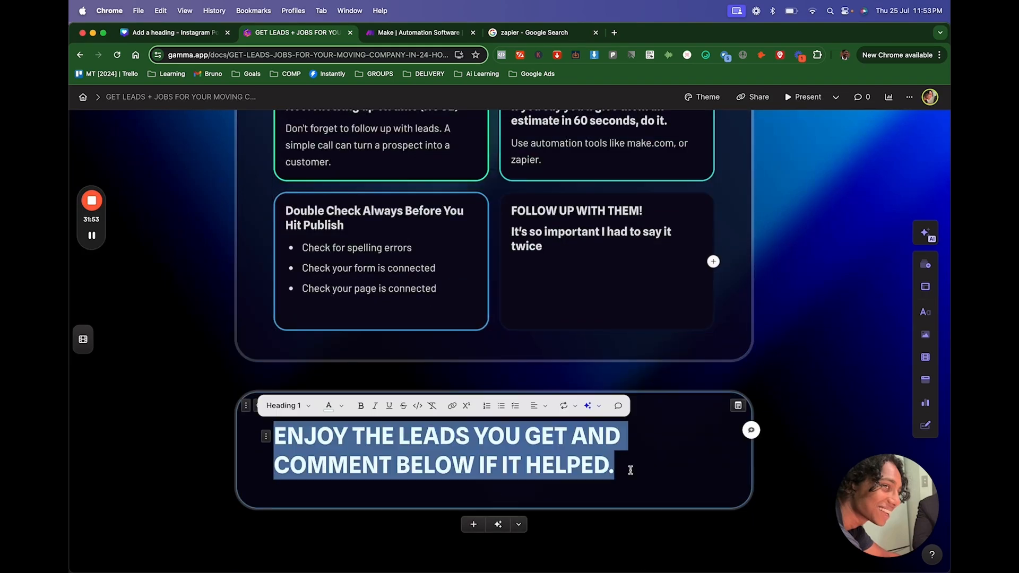
pyautogui.doubleClick(567, 464)
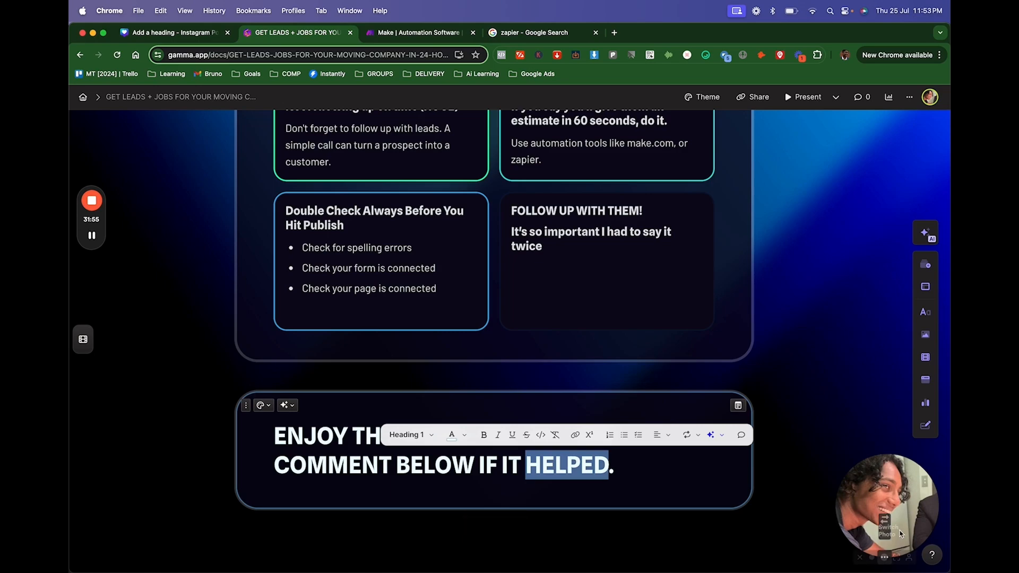
pyautogui.click(908, 556)
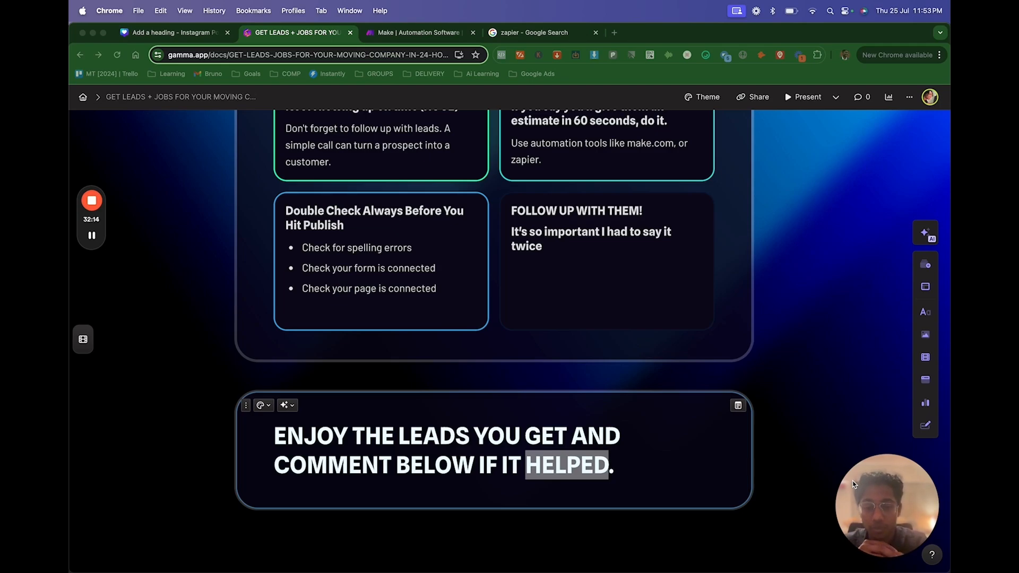
pyautogui.scroll(20, 560, 221)
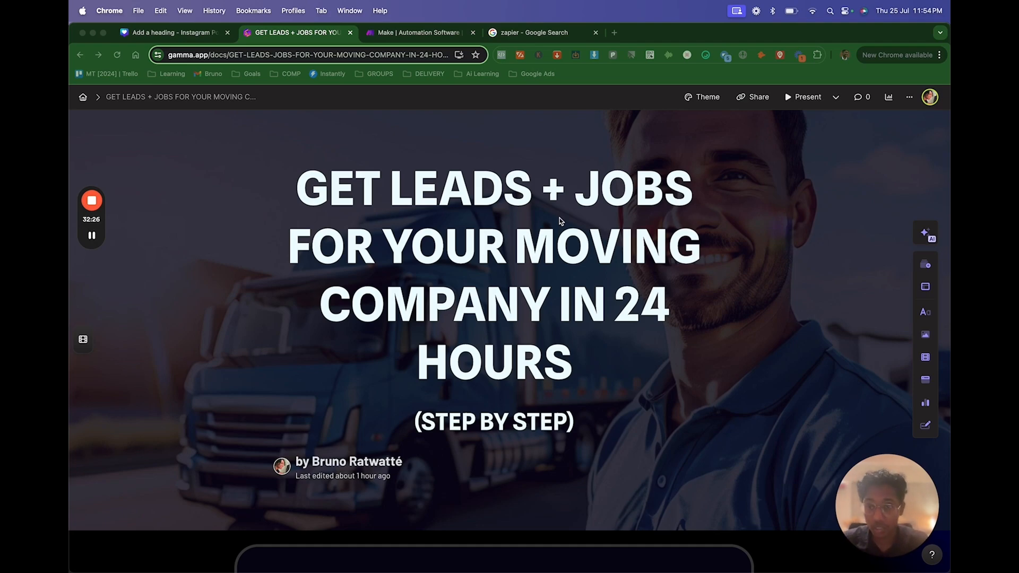
# Open smartmover.io in a new tab and look through its homepage down to the questionnaire section
pyautogui.press('super+t')
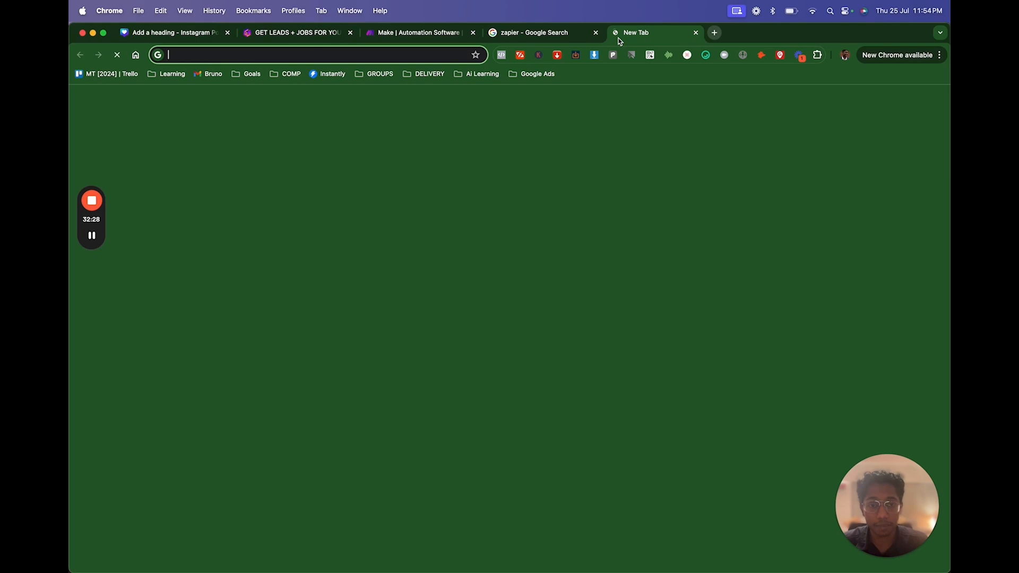
pyautogui.write('sa')
pyautogui.press('XF86AudioRaiseVolume')
pyautogui.press('BackSpace')
pyautogui.press('BackSpace')
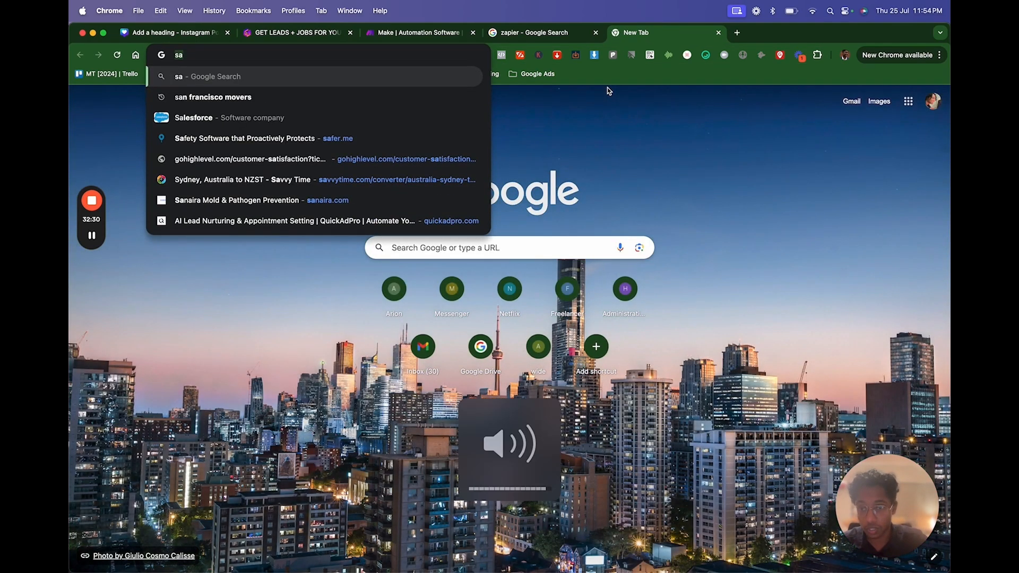
pyautogui.write('martmover.io')
pyautogui.press('Return')
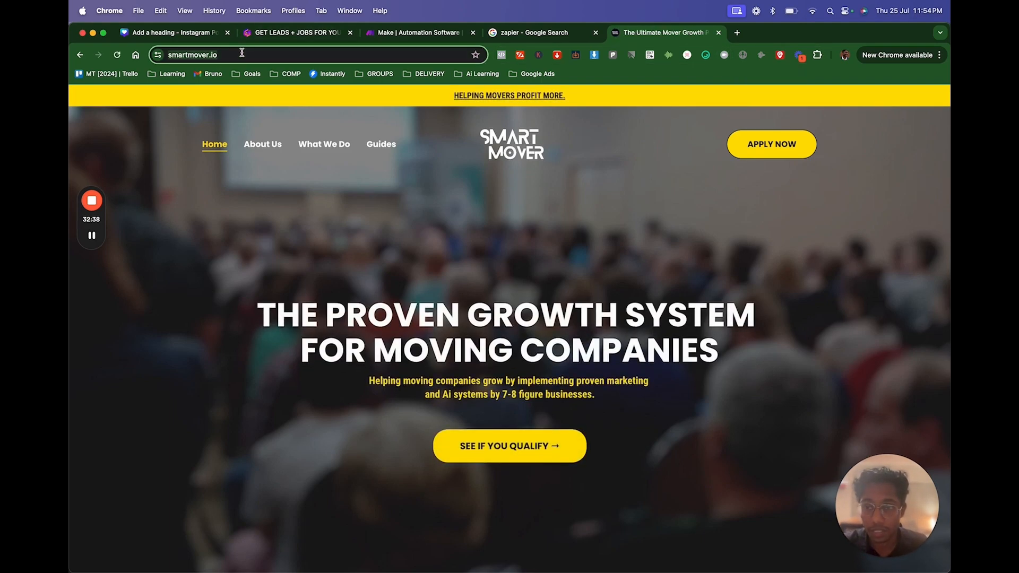
pyautogui.click(280, 54)
pyautogui.scroll(-10, 530, 439)
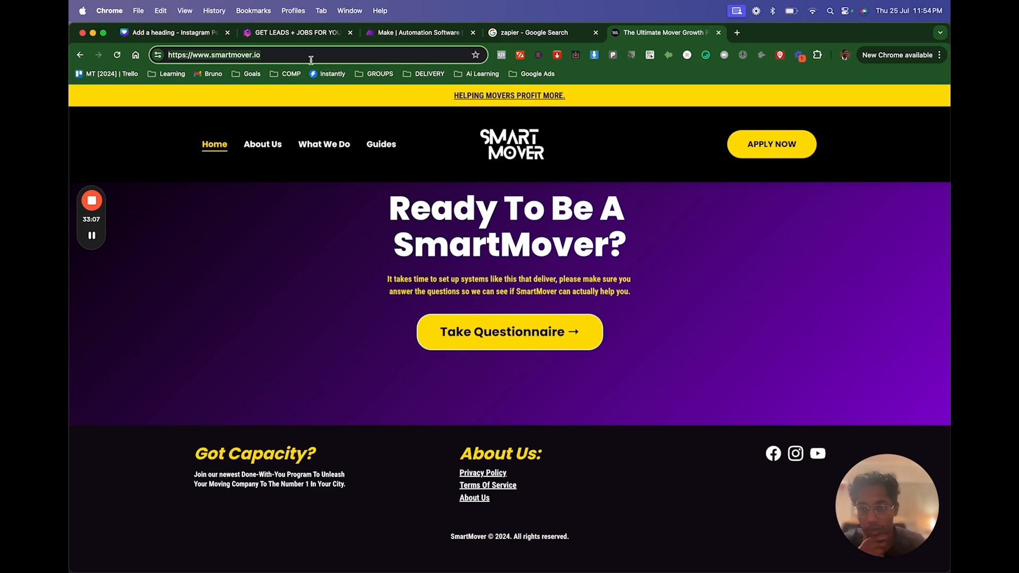
# Switch to the Canva design and look over the Lansing moving ads on both pages
pyautogui.click(207, 36)
pyautogui.scroll(5, 547, 406)
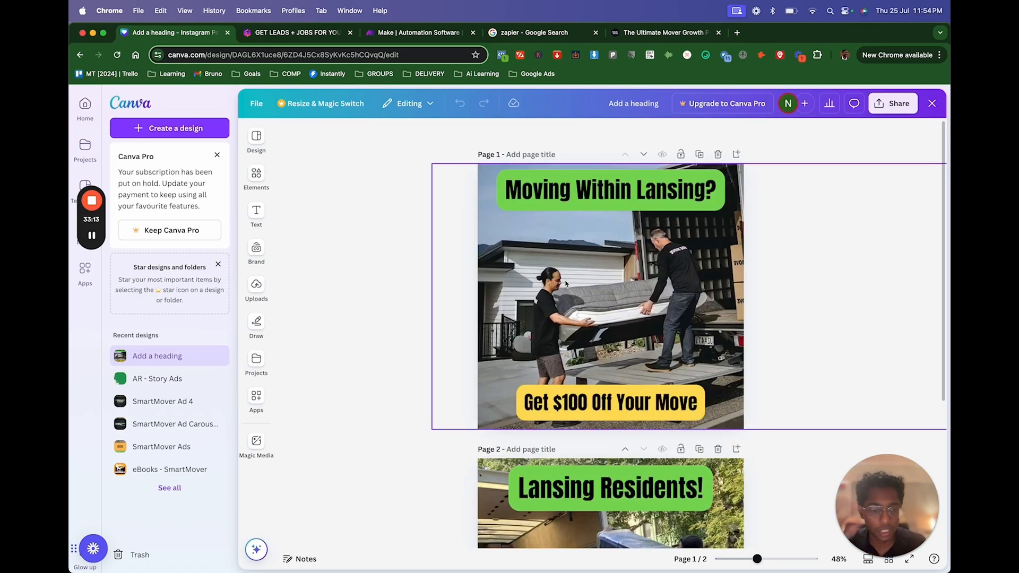
pyautogui.scroll(-5, 566, 283)
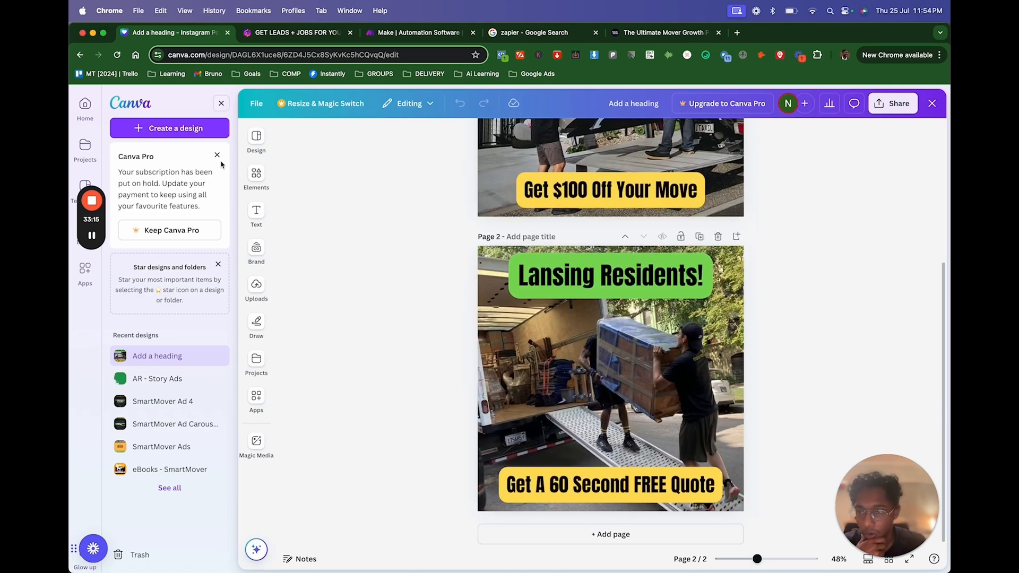